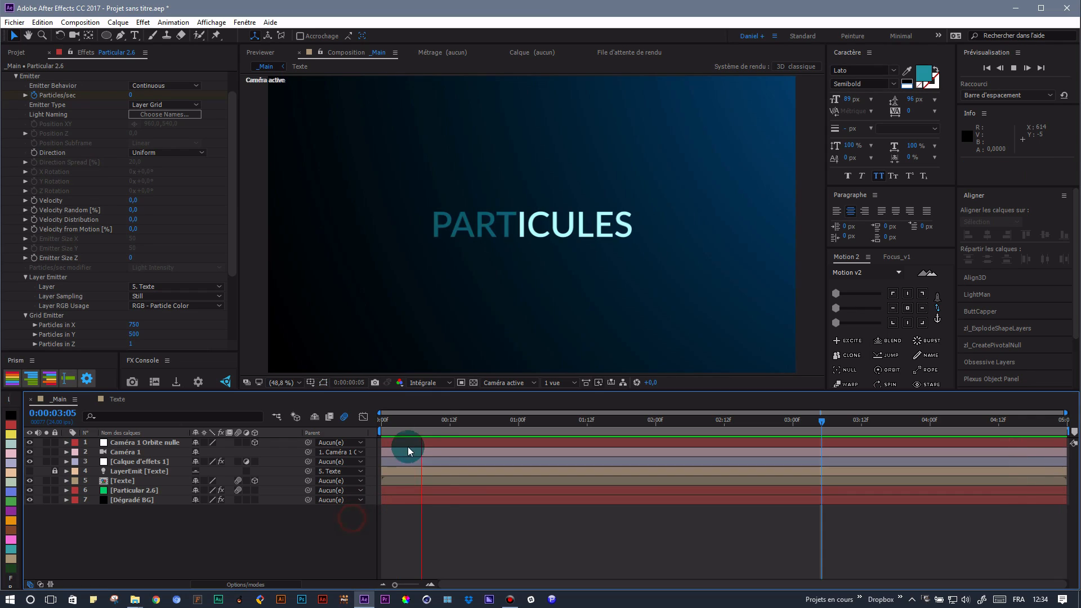
- Create a new composition named Animation
click(433, 421)
drag(435, 422, 370, 424)
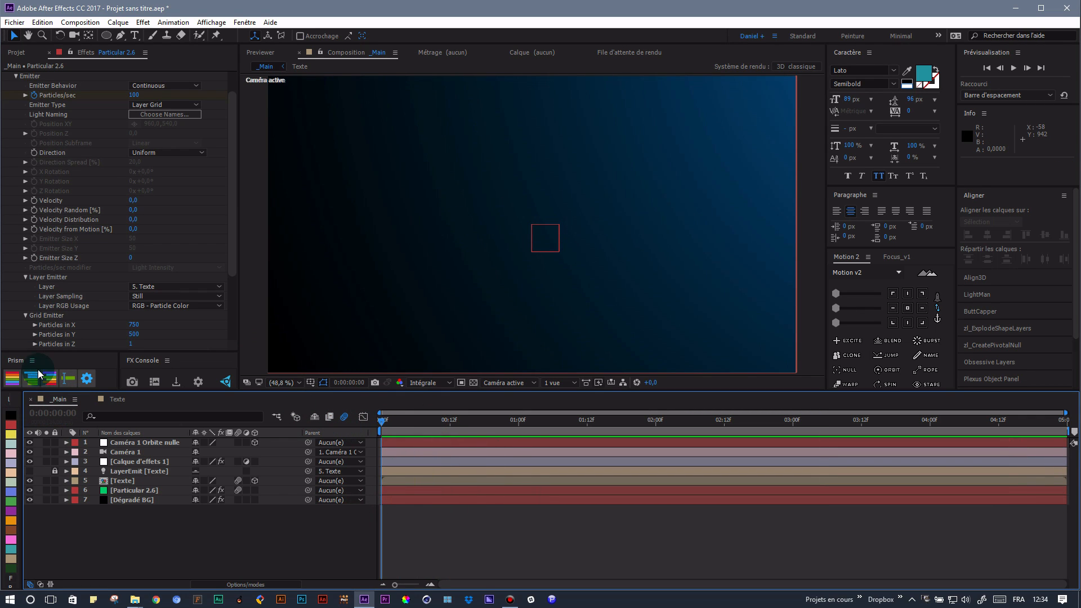
click(25, 53)
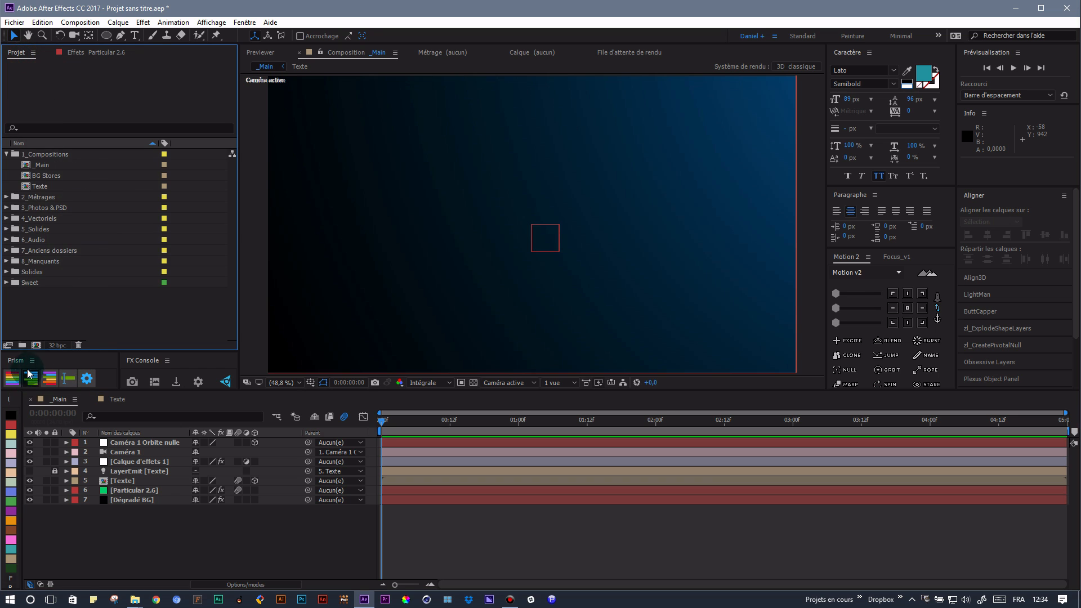
click(35, 345)
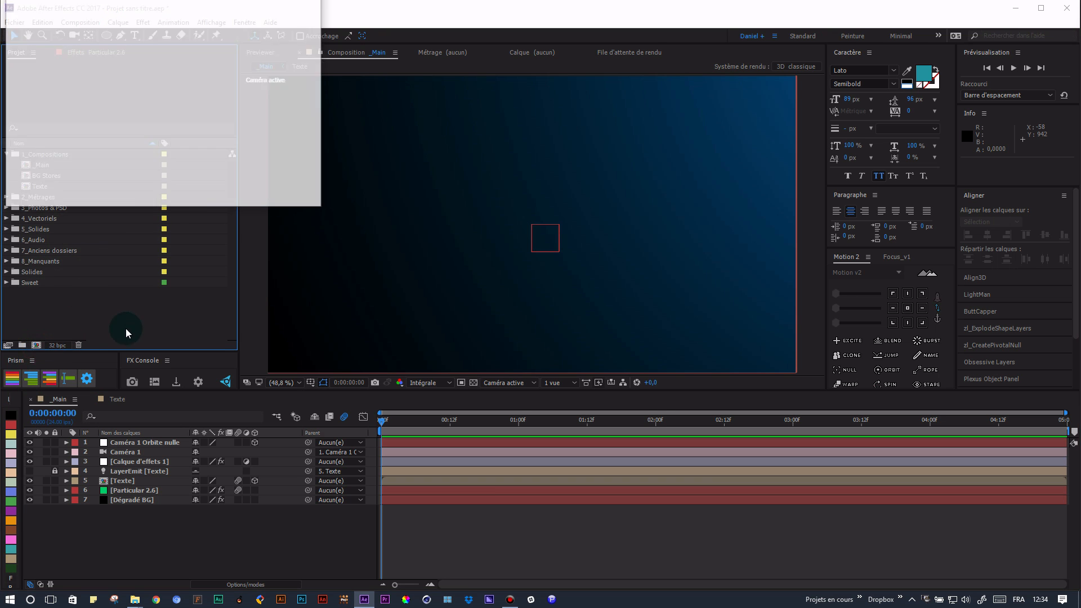
drag(161, 0, 620, 158)
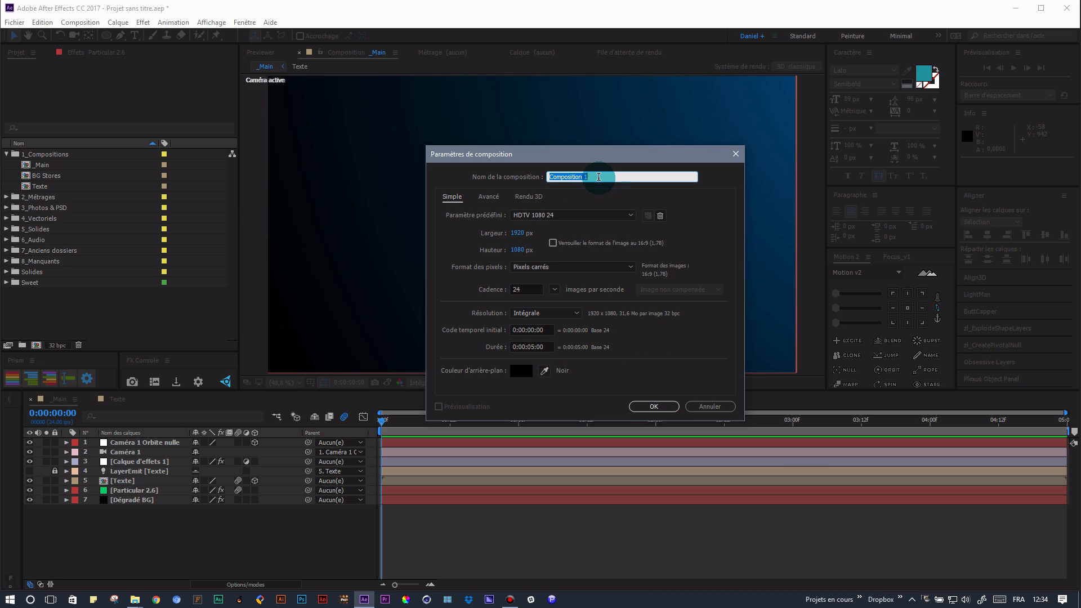
drag(599, 176, 544, 176)
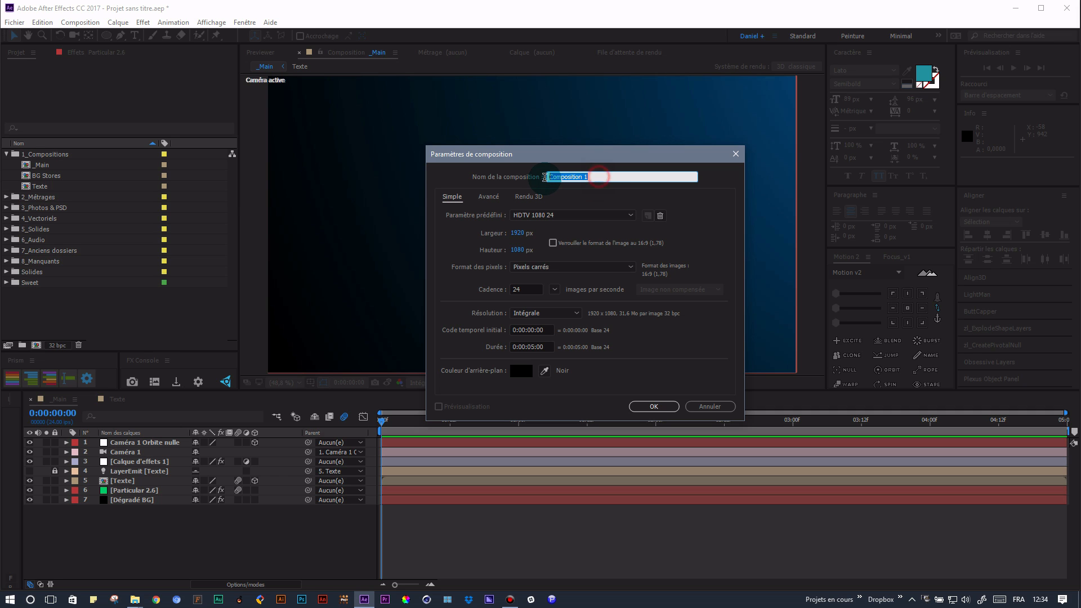
text(Anim)
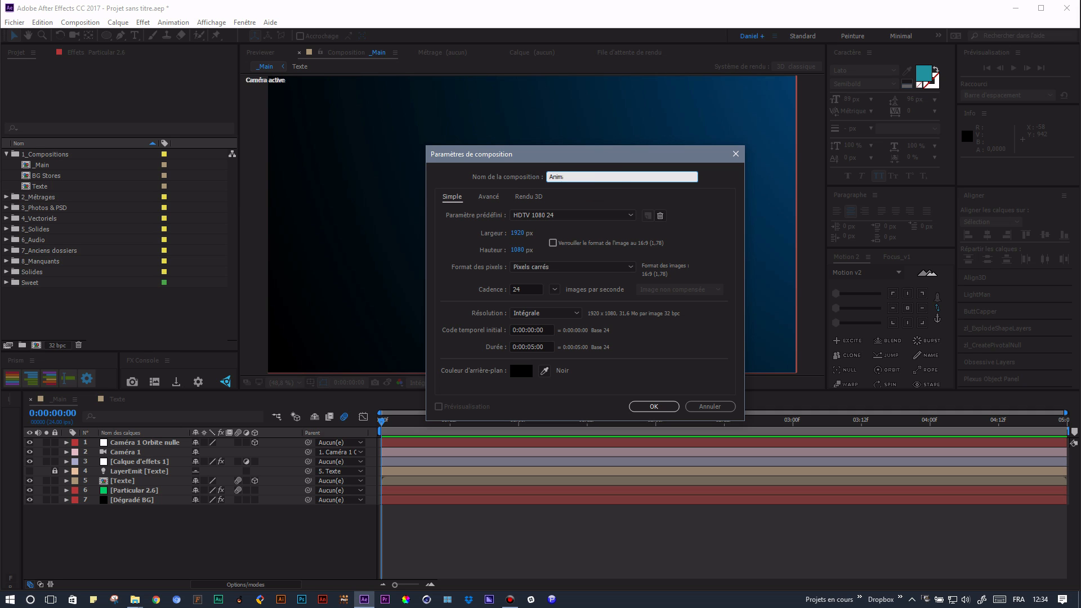
text(ation)
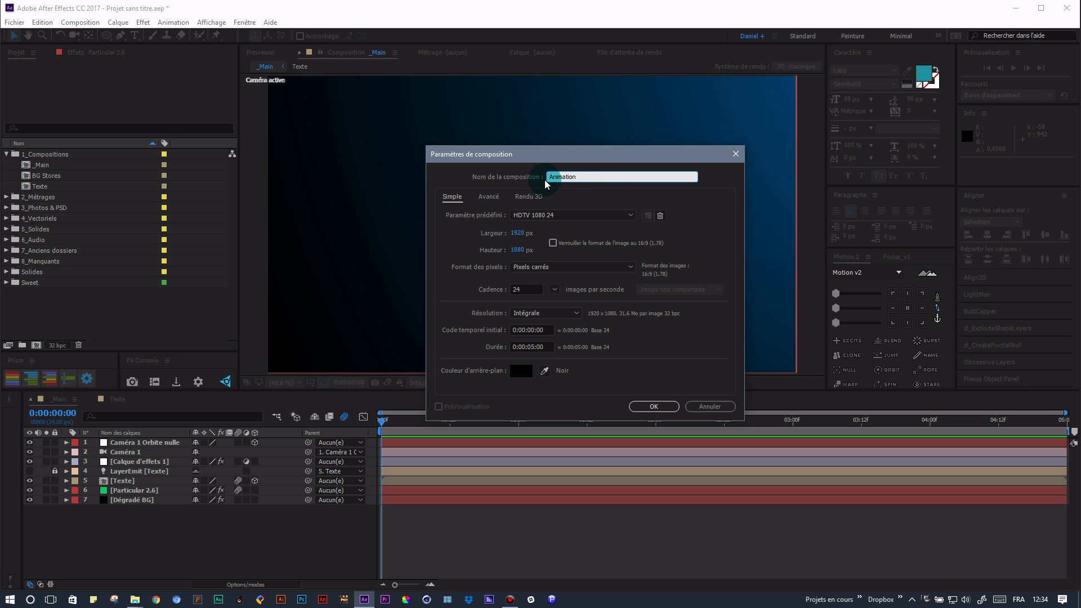
key(Return)
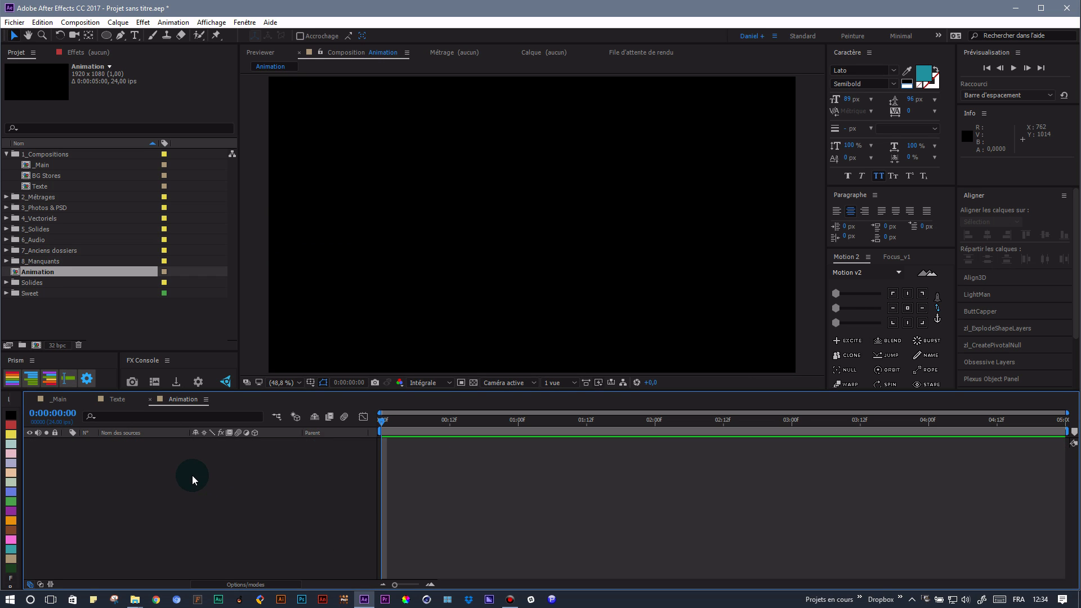
- Add a text layer reading "particules" to the Animation composition
right_click(198, 464)
click(225, 473)
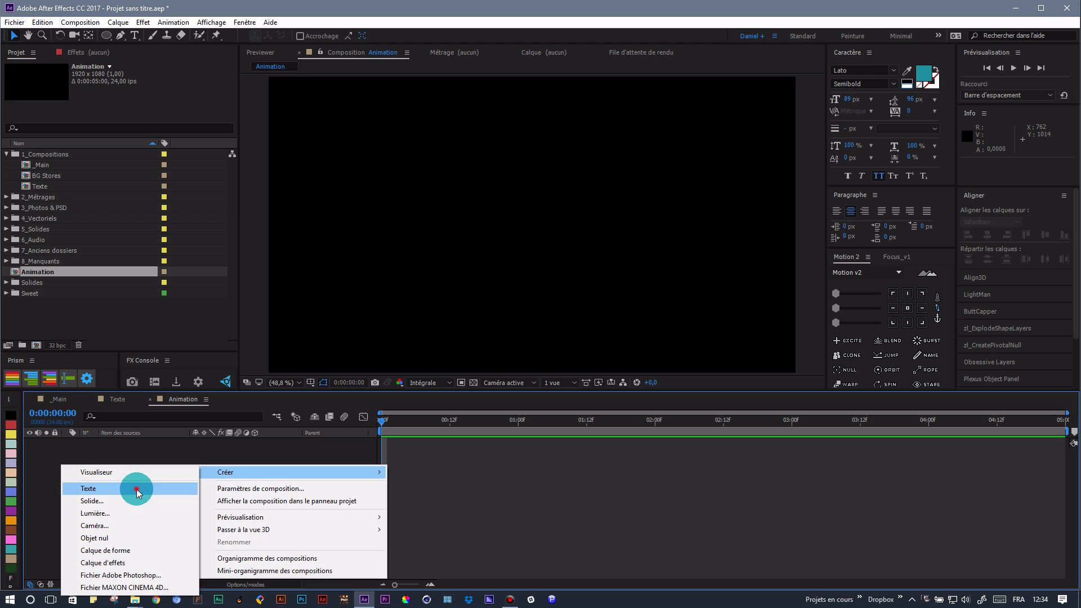
click(137, 488)
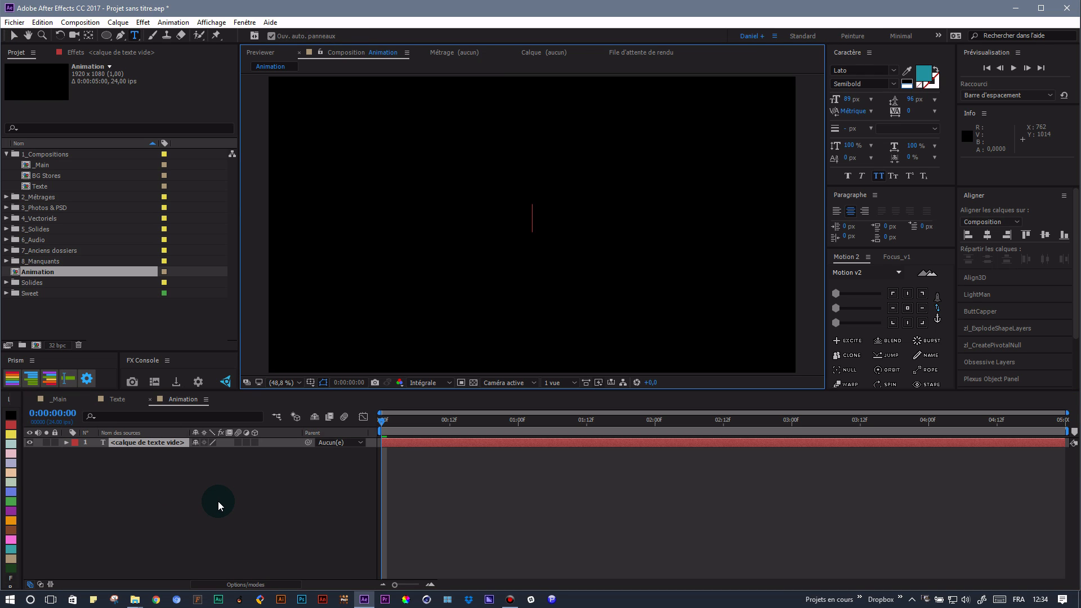
text(particules)
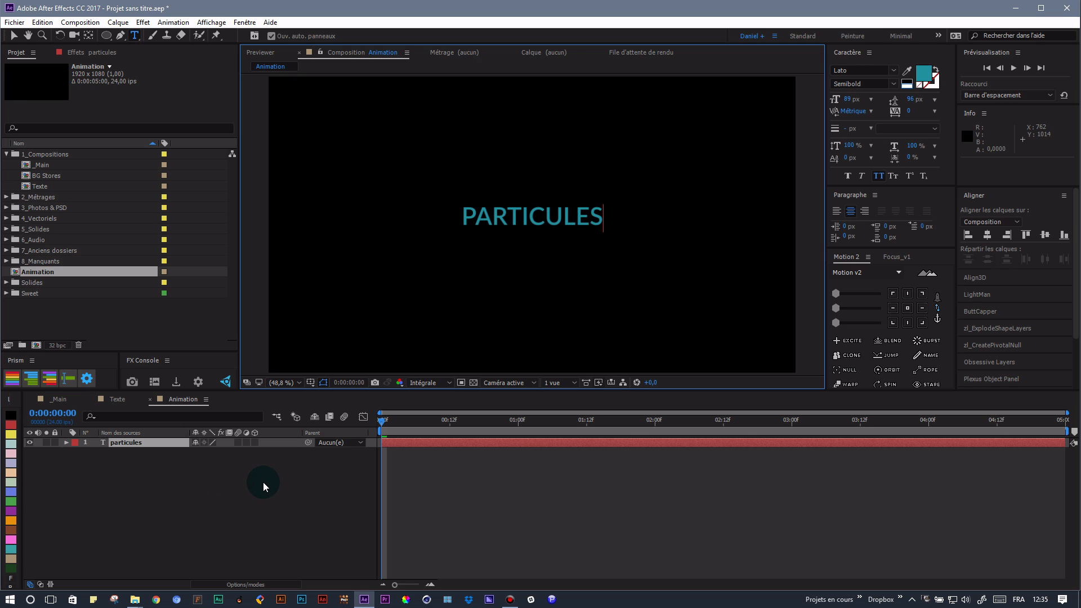
- Center the text layer vertically in the composition and place its anchor point at the middle of the text
click(152, 441)
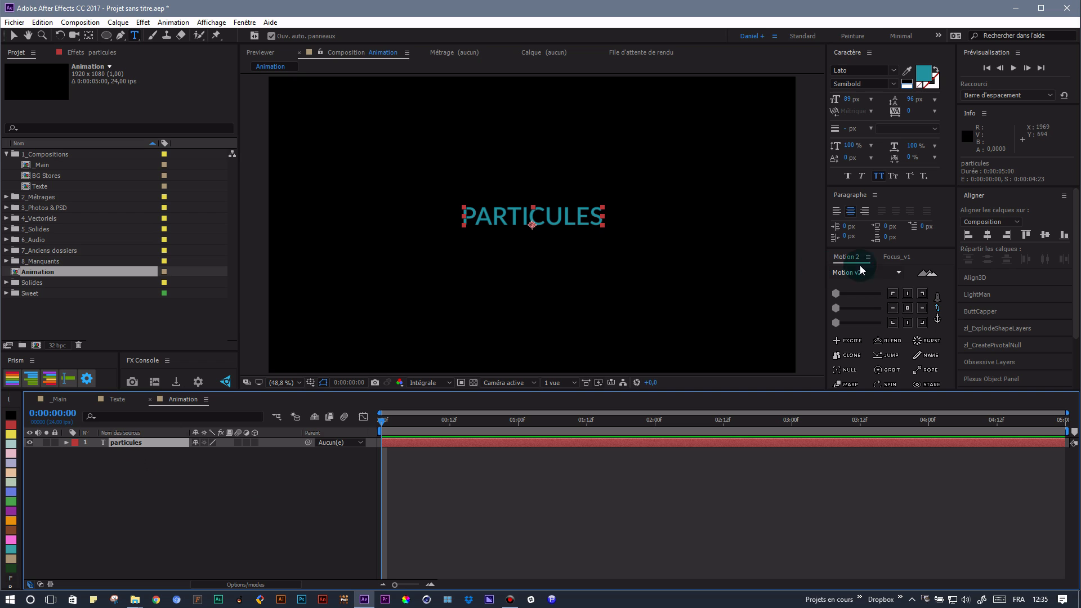
click(1045, 234)
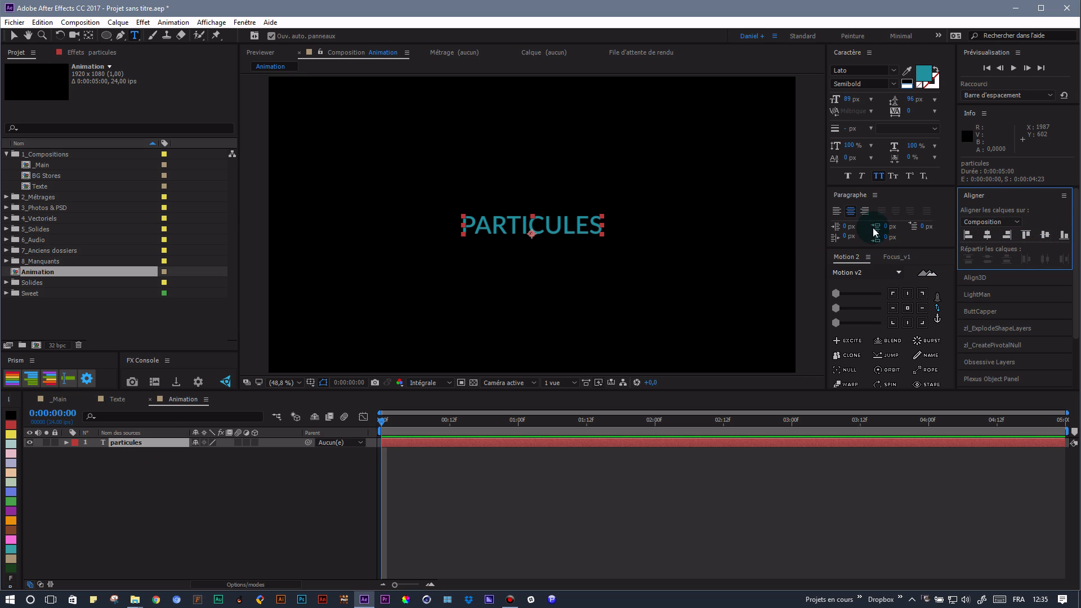
click(907, 308)
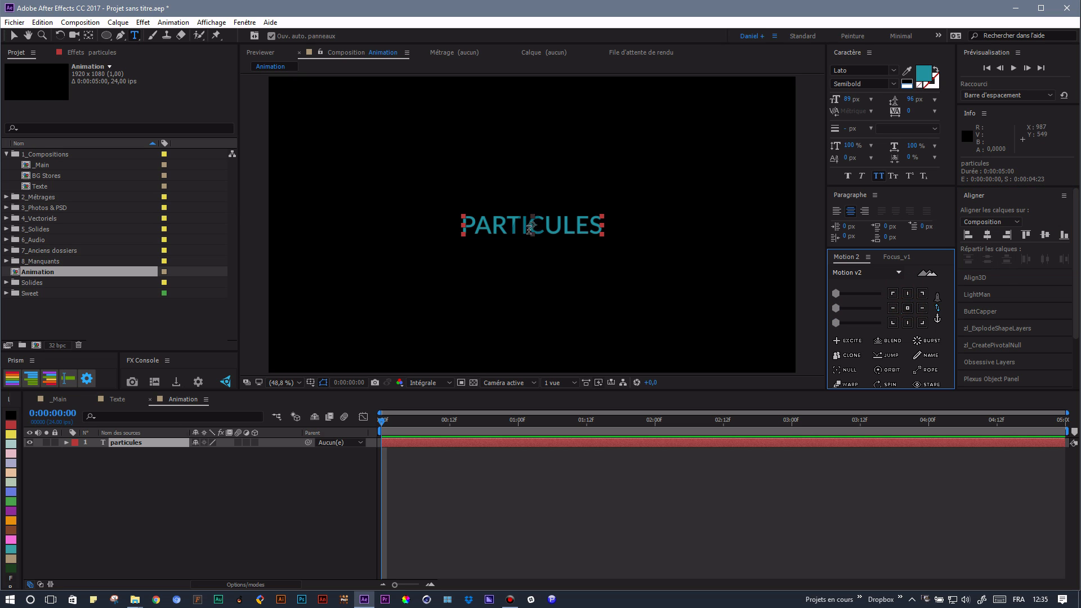
- Try to reposition the text's anchor point manually with the Pan Behind tool
click(88, 35)
drag(533, 226, 547, 226)
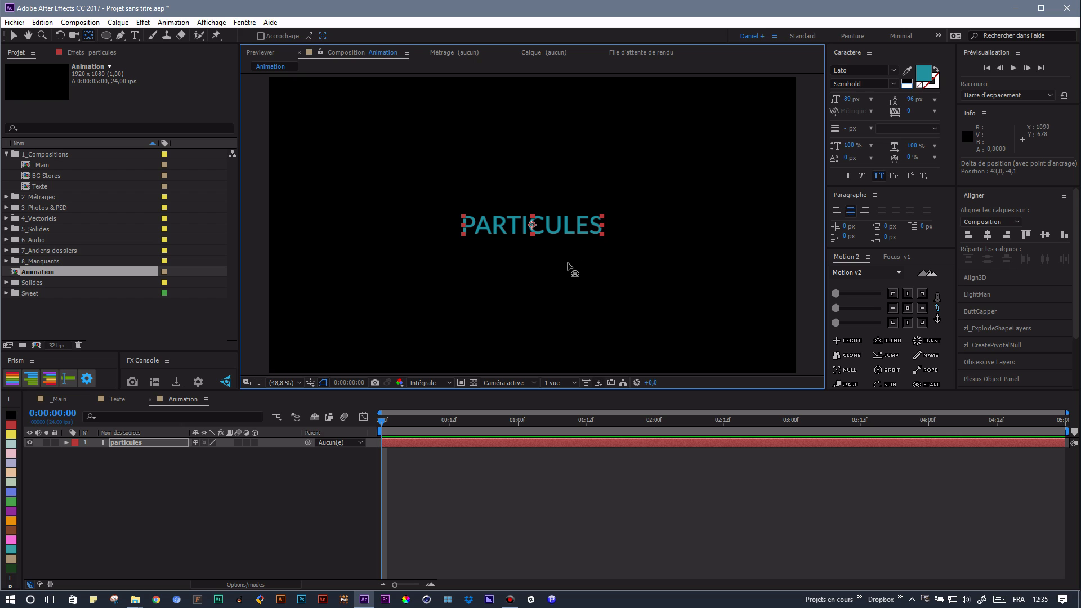
key(v)
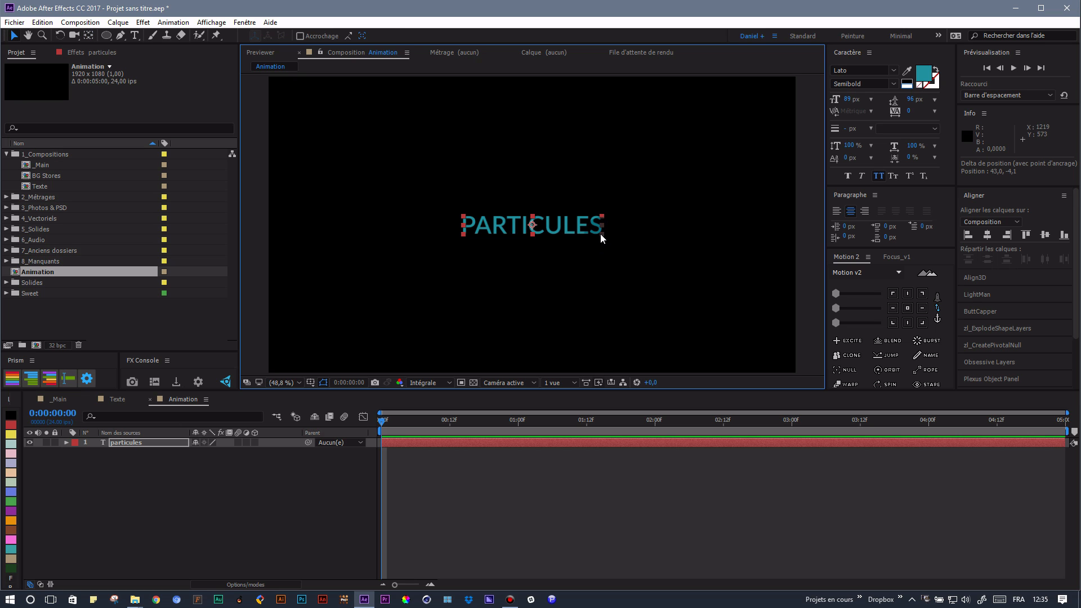
- Scale the PARTICULES text up from its center to about 141%
drag(599, 234, 629, 252)
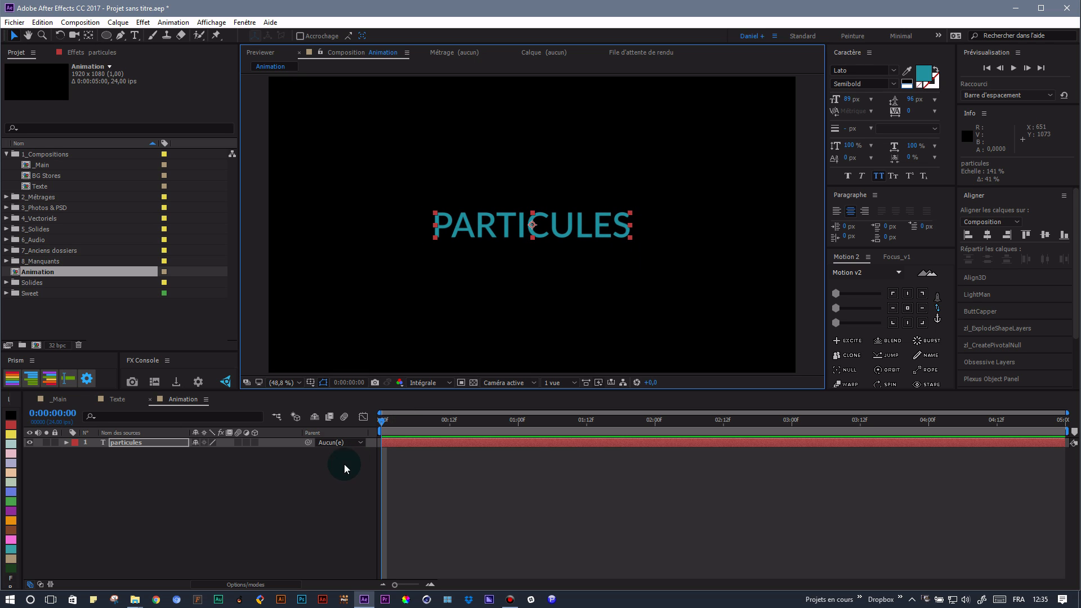
click(309, 477)
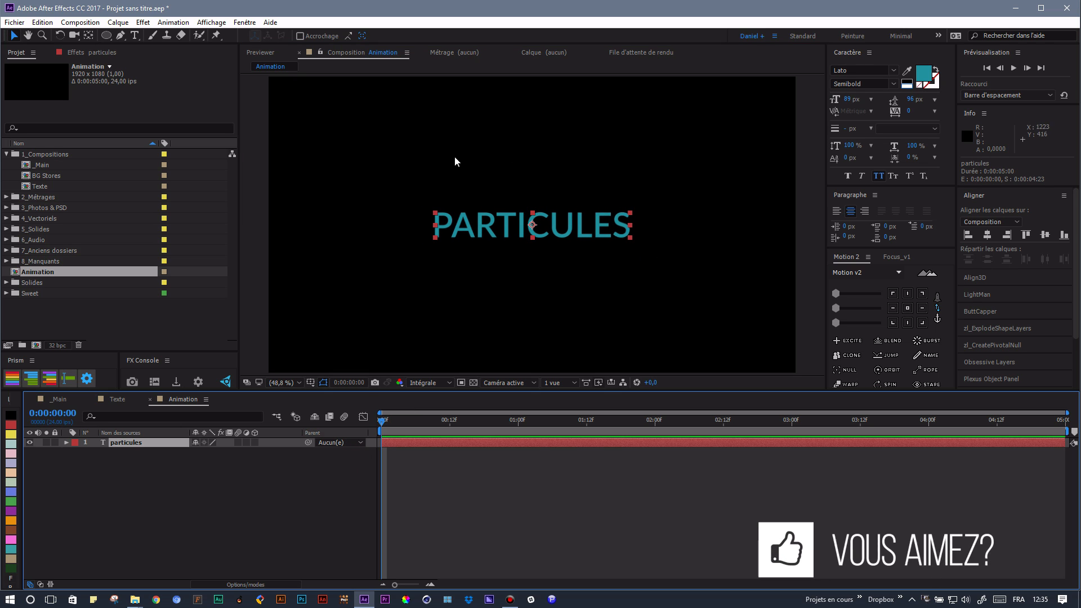
- Try coloring the letters ICULES of the PARTICULES title white, and undo it
double_click(527, 235)
click(519, 228)
shift+click(623, 228)
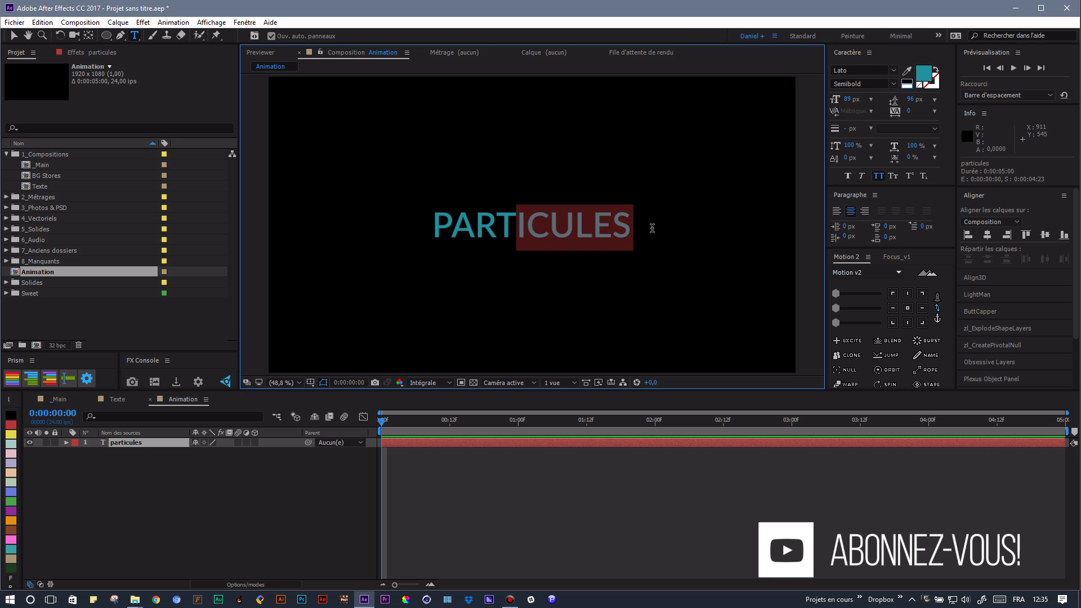
click(907, 82)
click(338, 475)
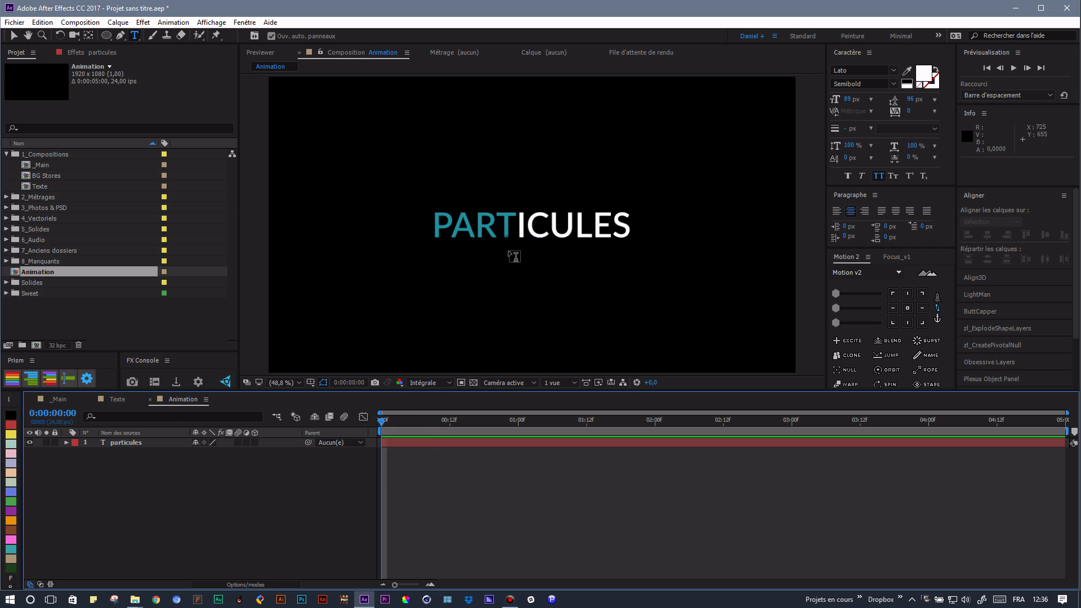
click(907, 83)
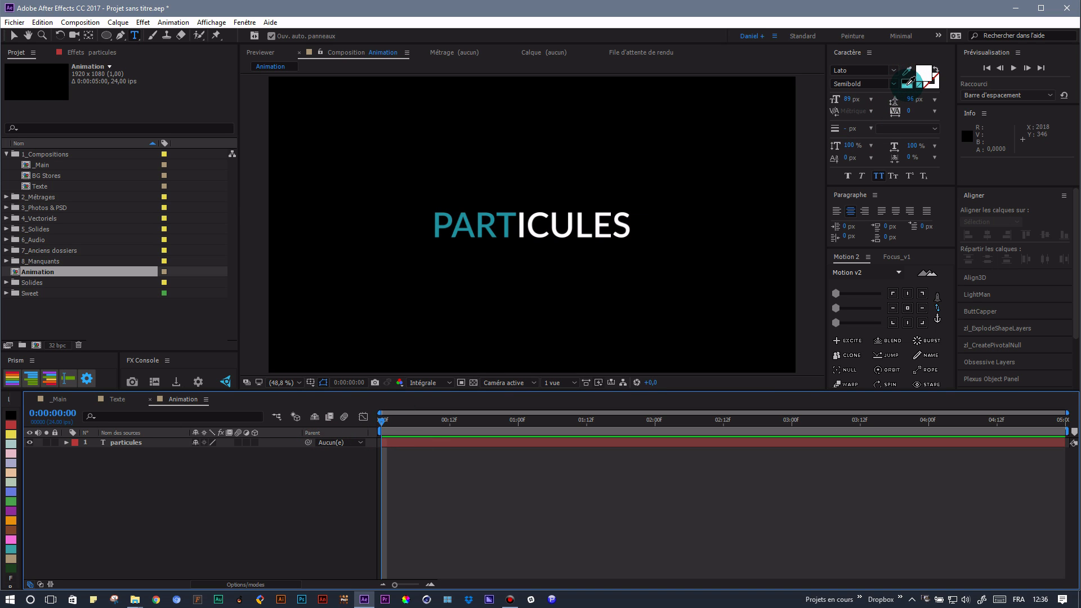
click(402, 433)
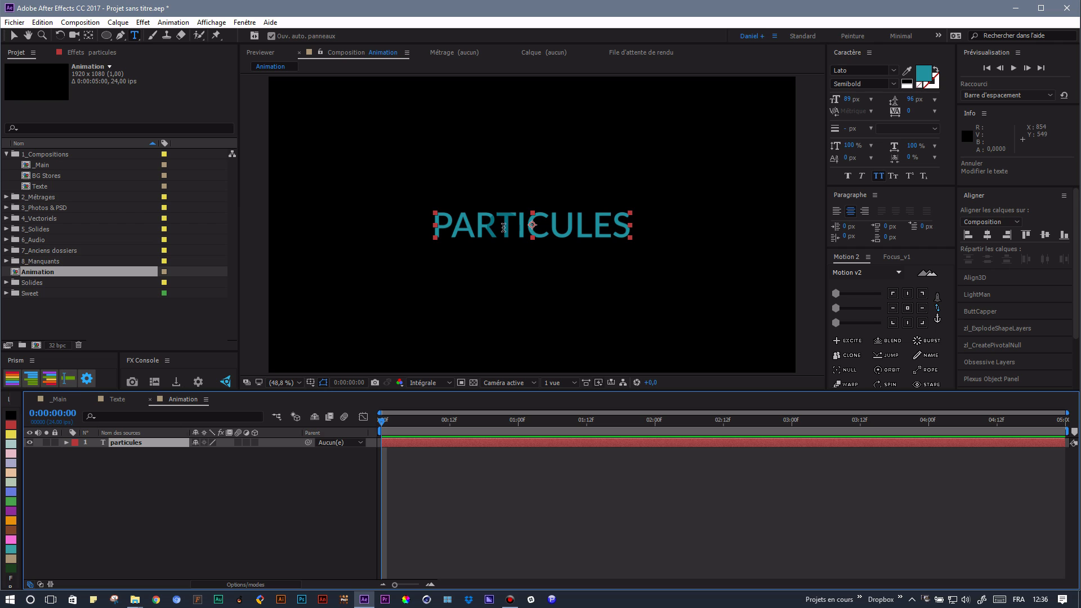
- Color the letters TICULE of the PARTICULES title white
drag(503, 228, 606, 228)
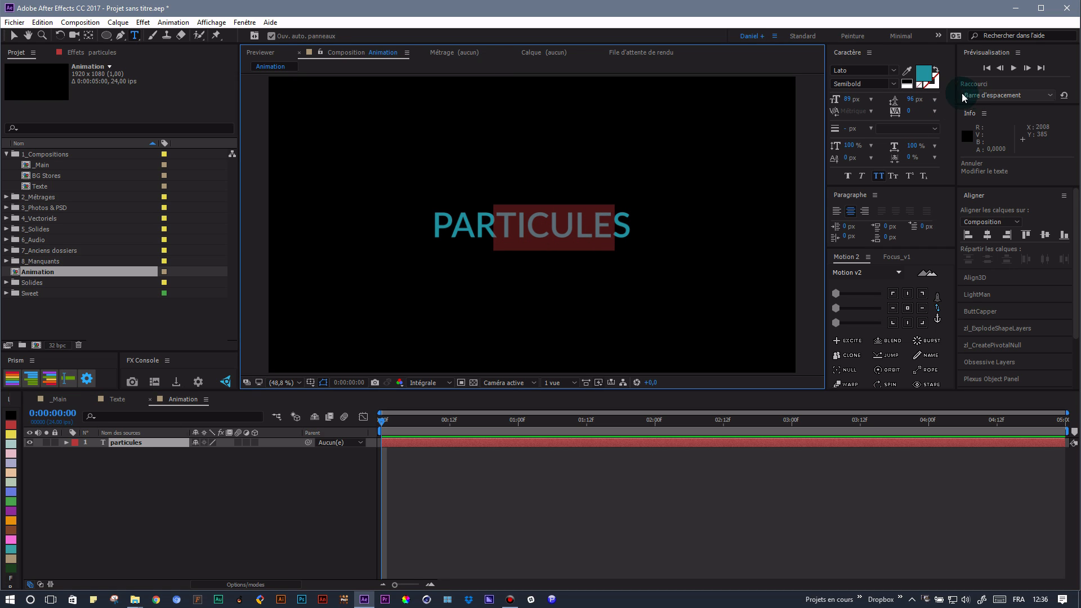
click(905, 82)
click(286, 503)
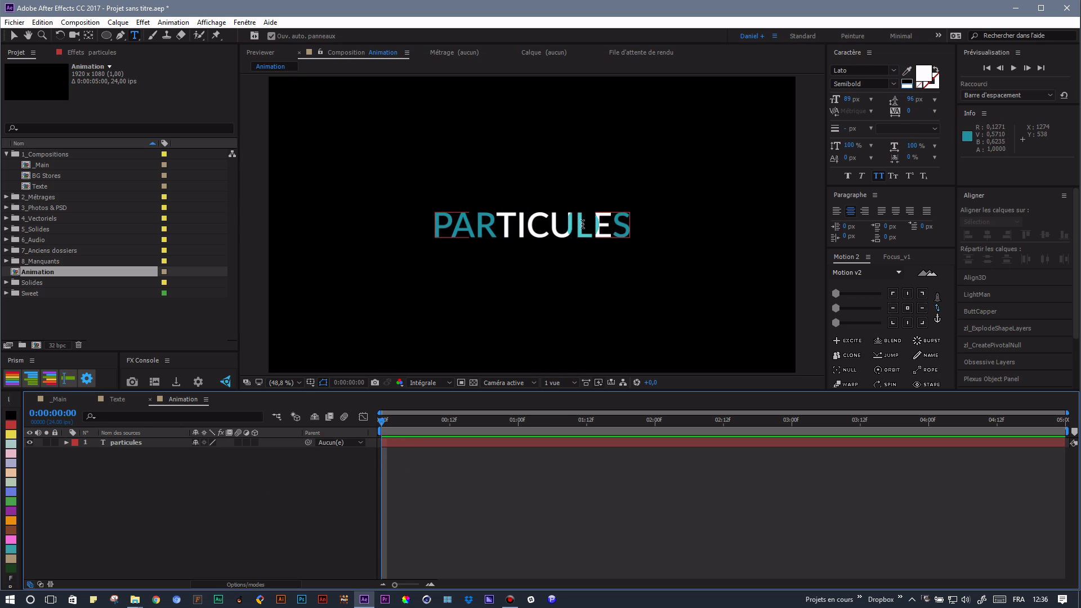
click(177, 528)
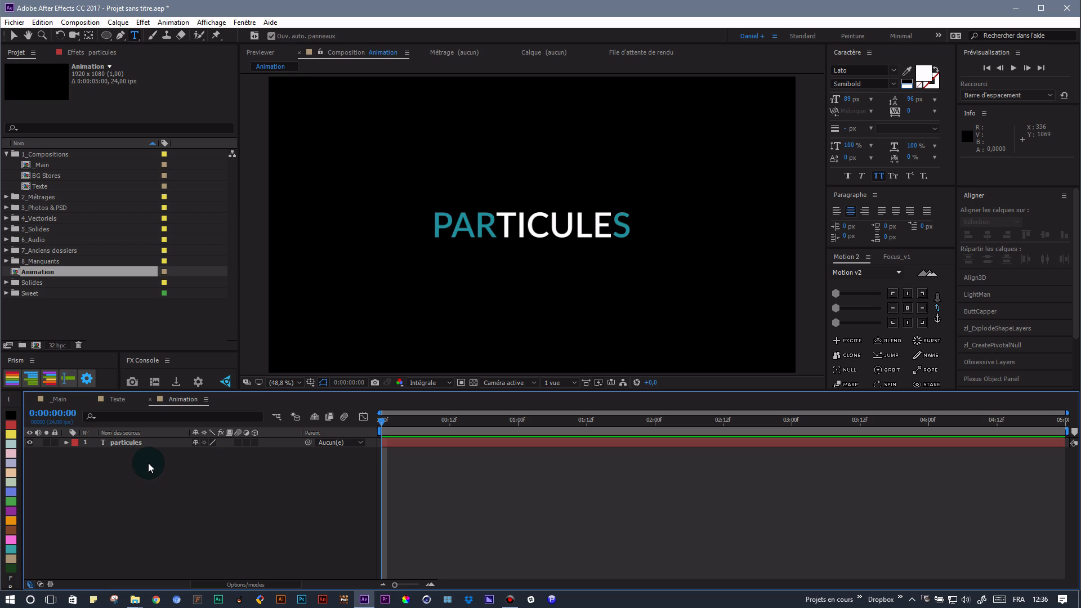
- Duplicate the particules text layer, hide the original, and replace the copy's text with "transformation"
click(147, 441)
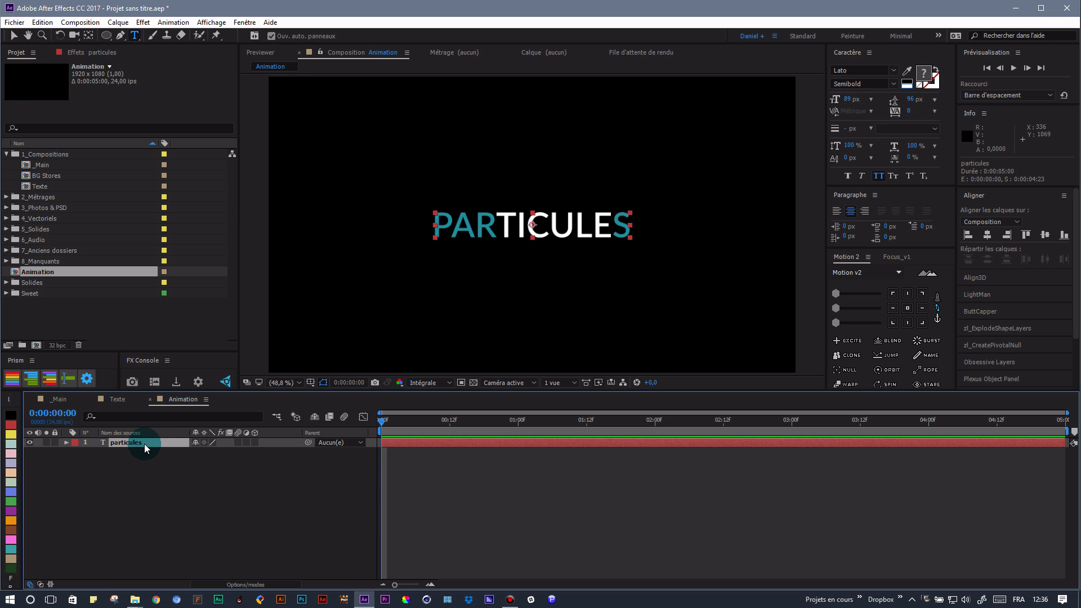
key(ctrl+d)
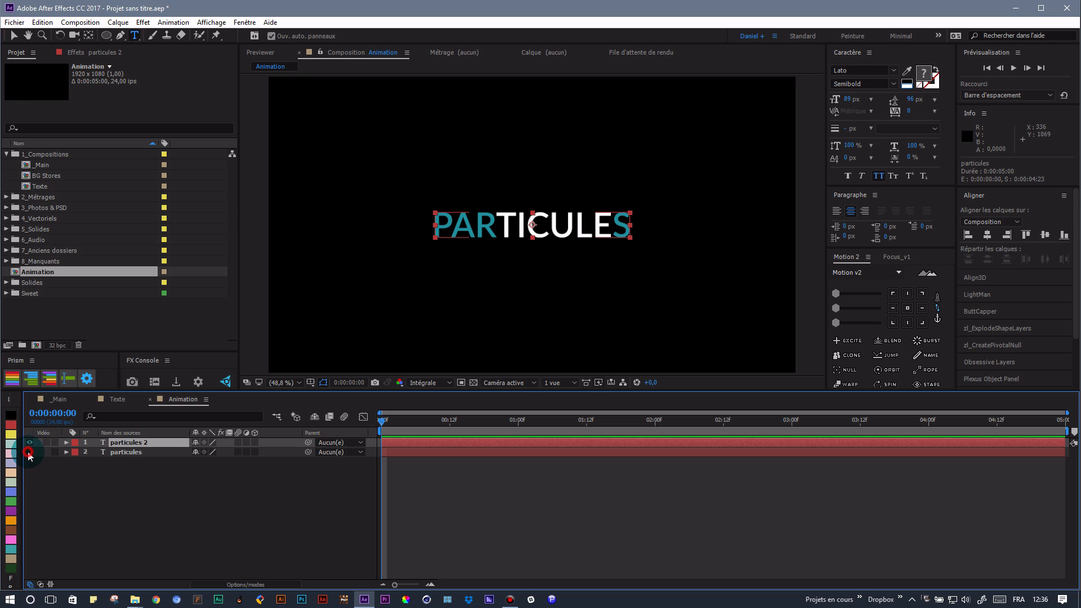
double_click(144, 443)
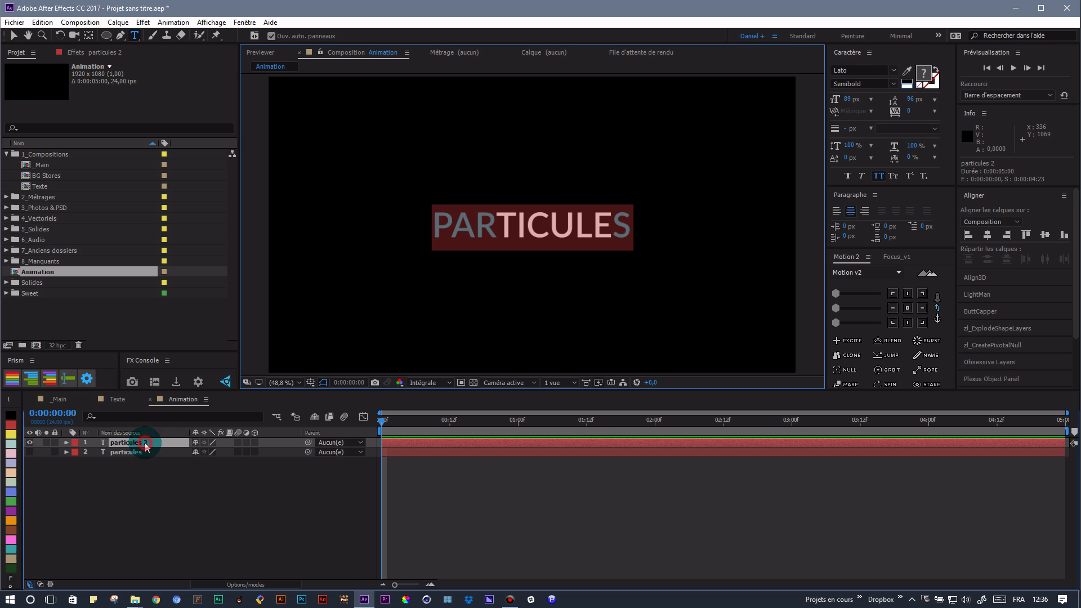
text(trans)
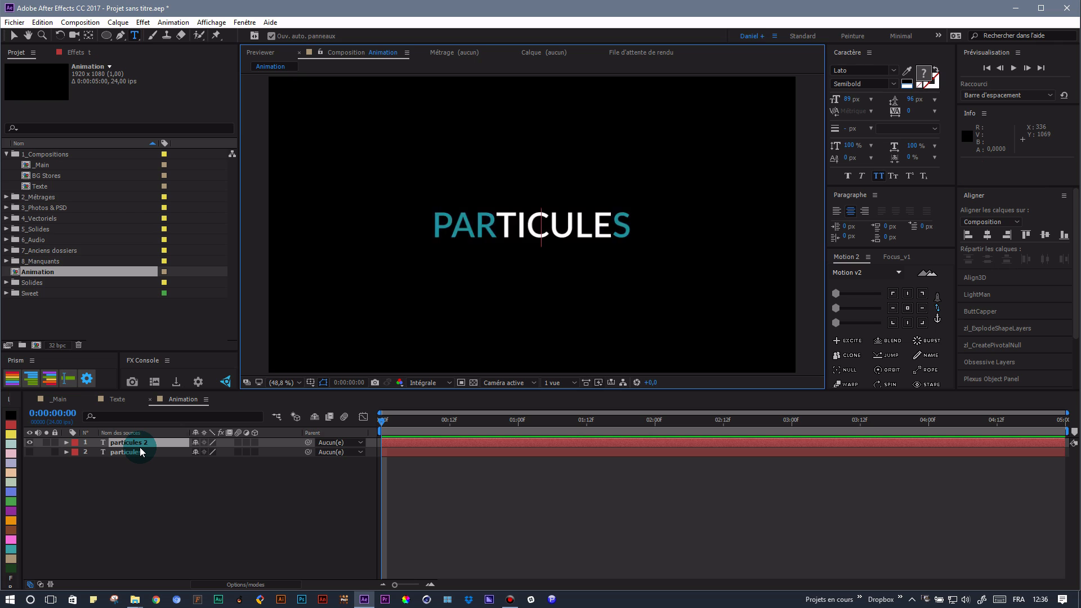
text(formation)
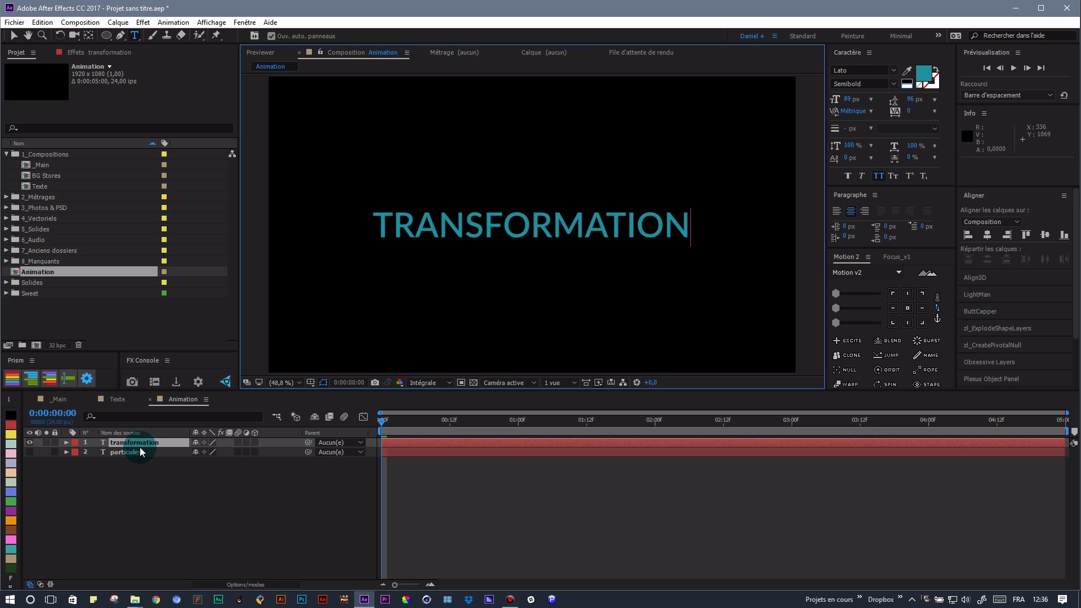
key(Escape)
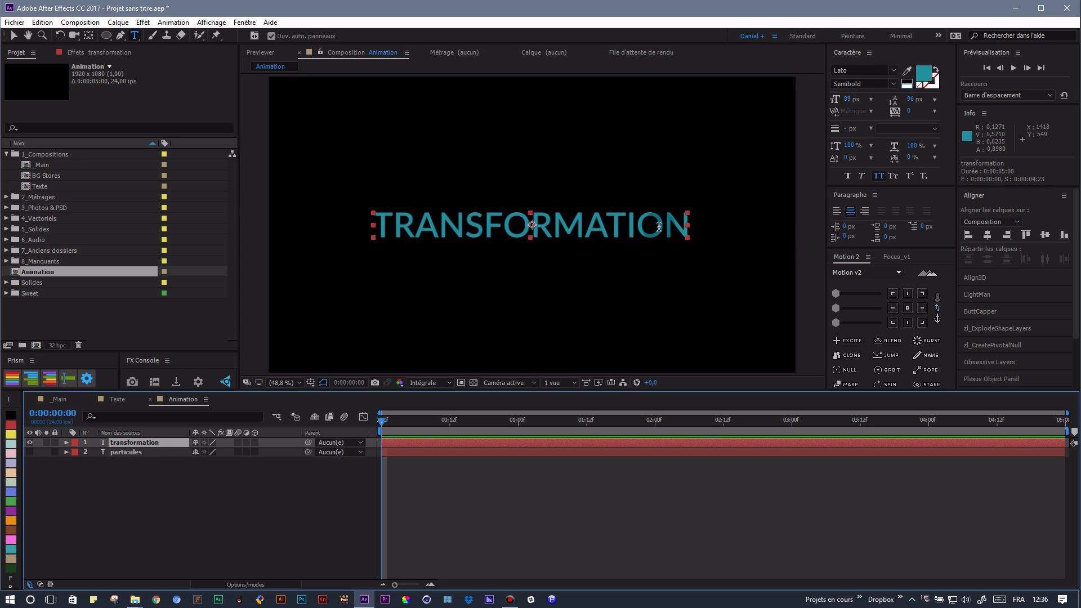
- Toggle the visibility of the two text layers to compare them, leaving only transformation shown
click(30, 452)
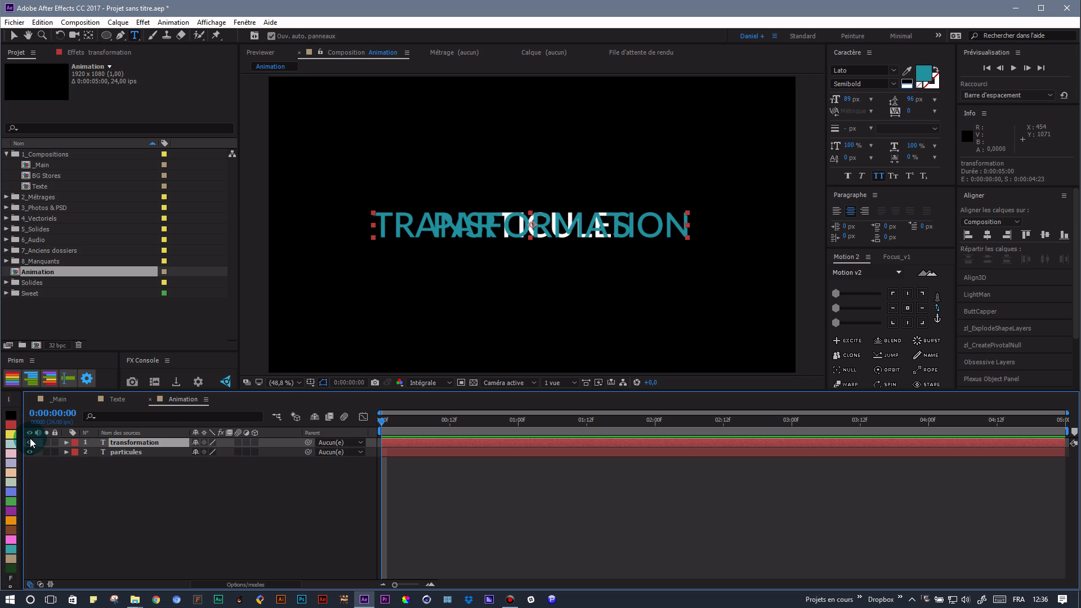
click(30, 443)
click(30, 442)
ctrl+click(127, 450)
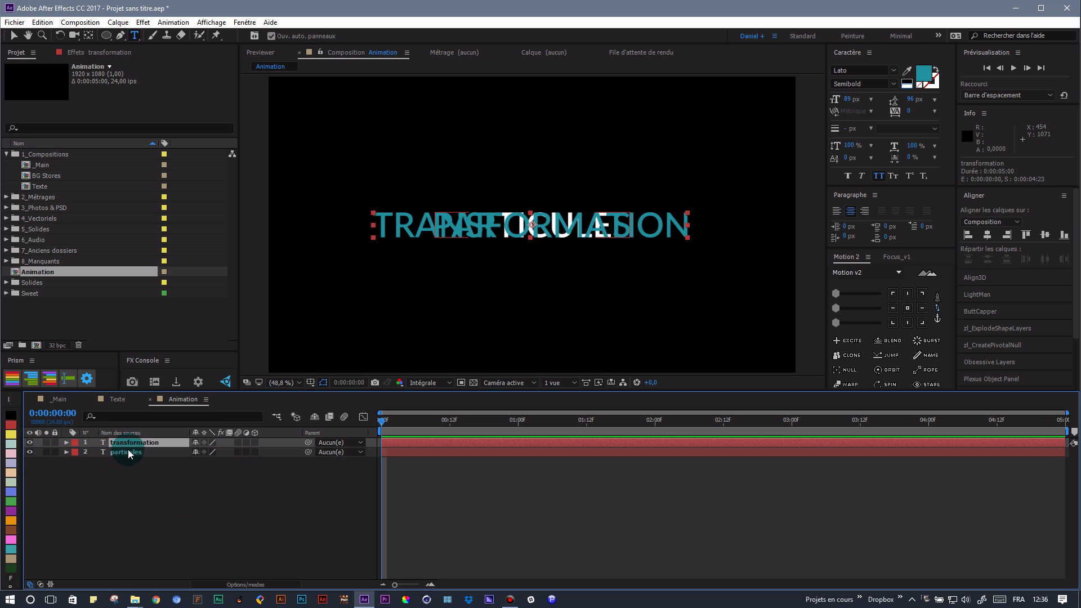
click(30, 452)
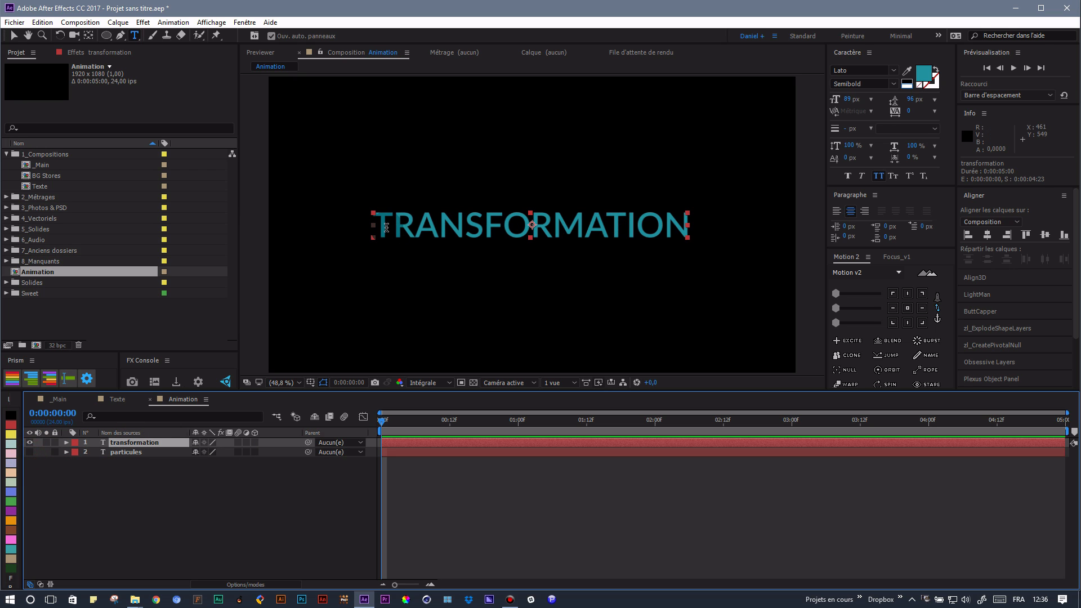
- Color the first letter T of the TRANSFORMATION title orange, E08D16
drag(391, 228, 369, 226)
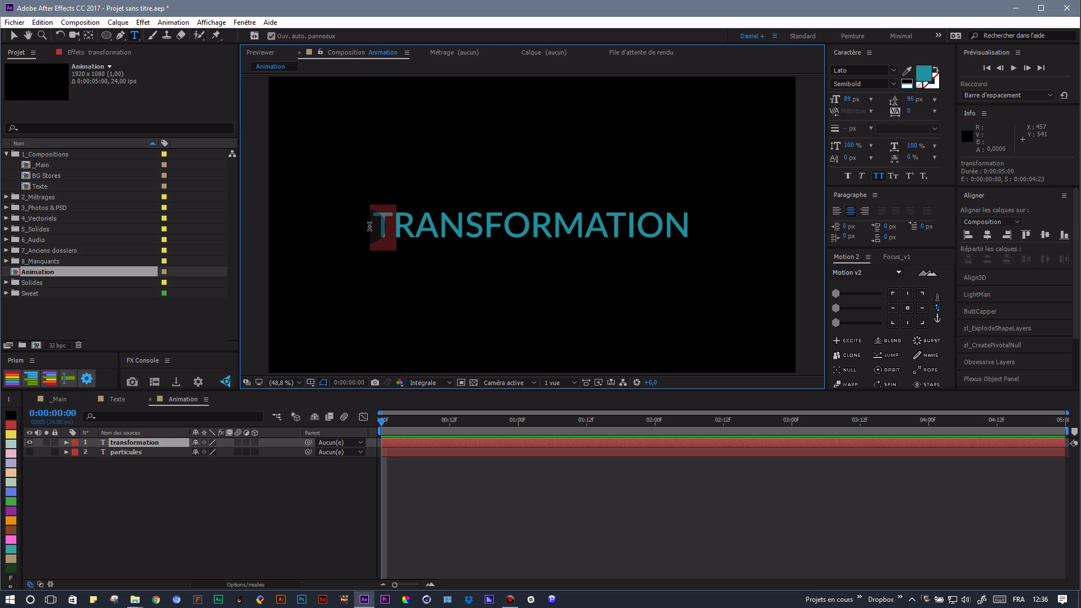
click(927, 80)
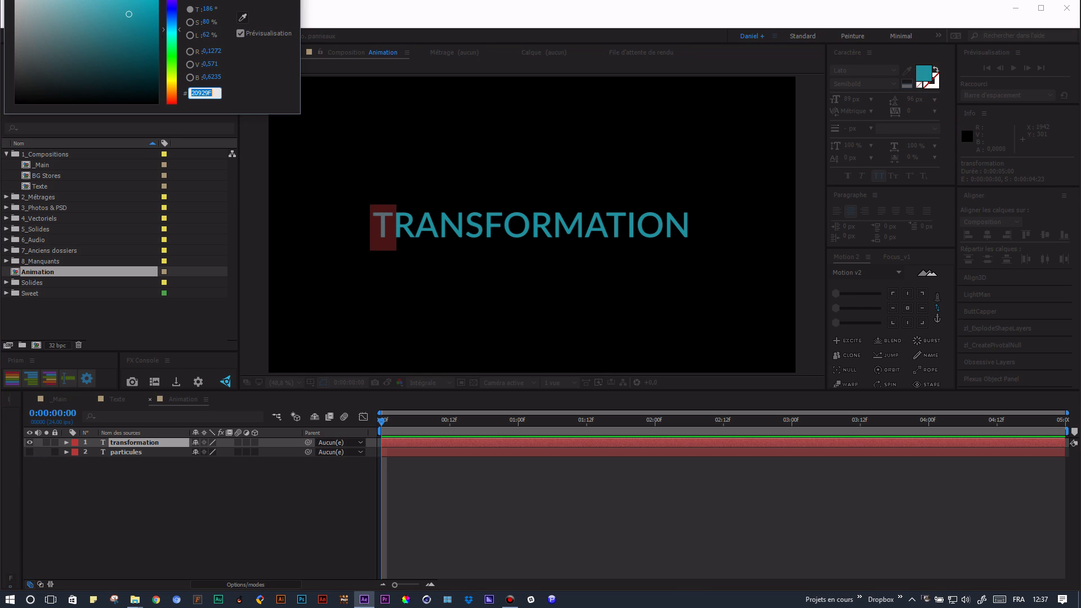
drag(298, 237, 299, 251)
mouse_move(251, 170)
mouse_down()
mouse_move(259, 114)
mouse_move(266, 136)
mouse_up()
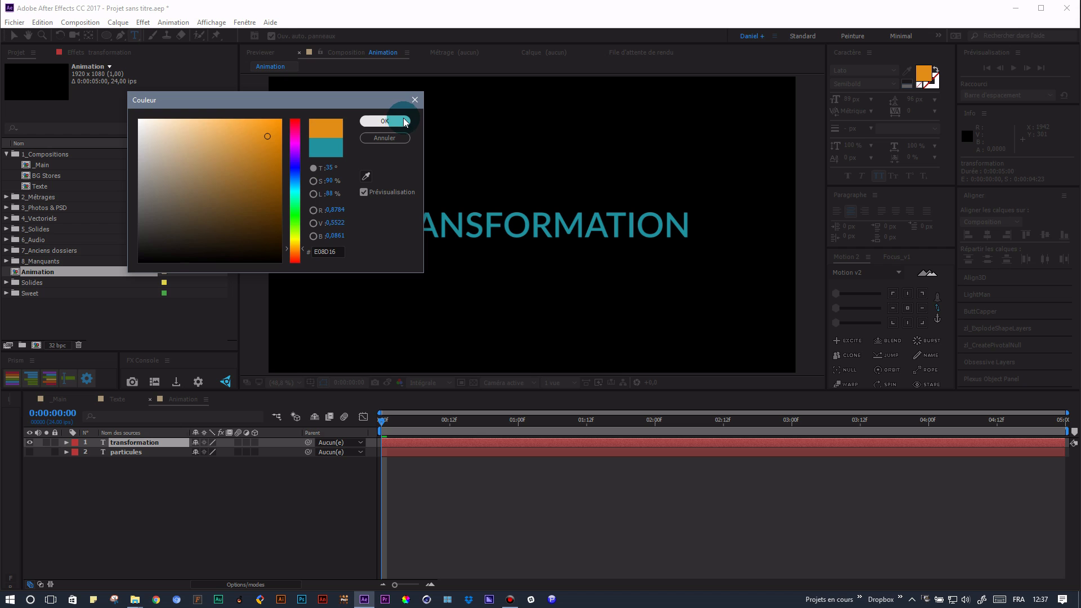
click(385, 121)
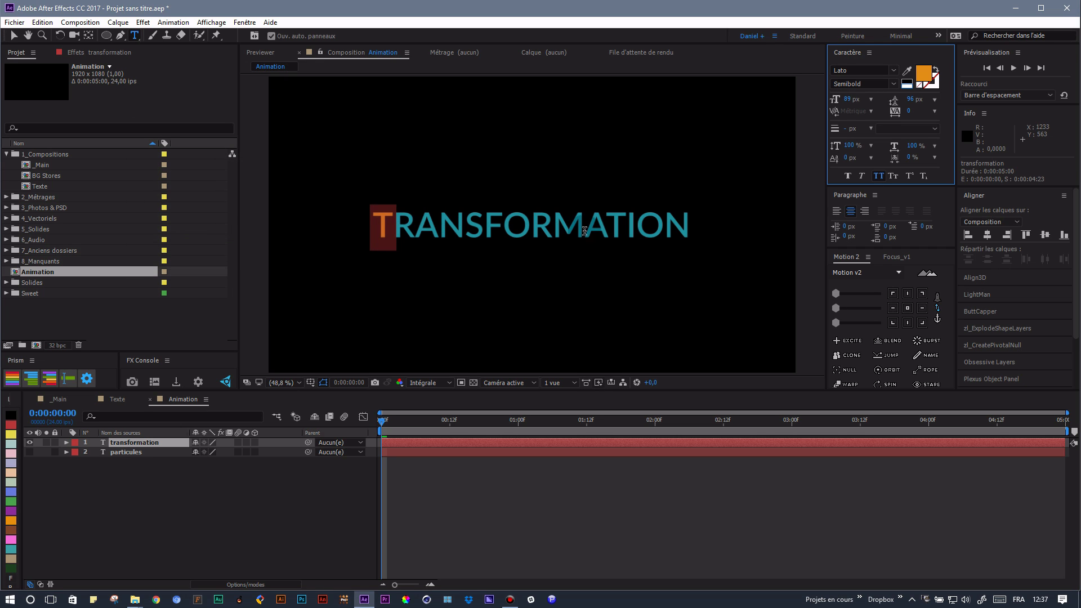
- Color the letters MATION of the TRANSFORMATION title with the orange sampled from its first letter T
click(557, 227)
drag(577, 229, 700, 225)
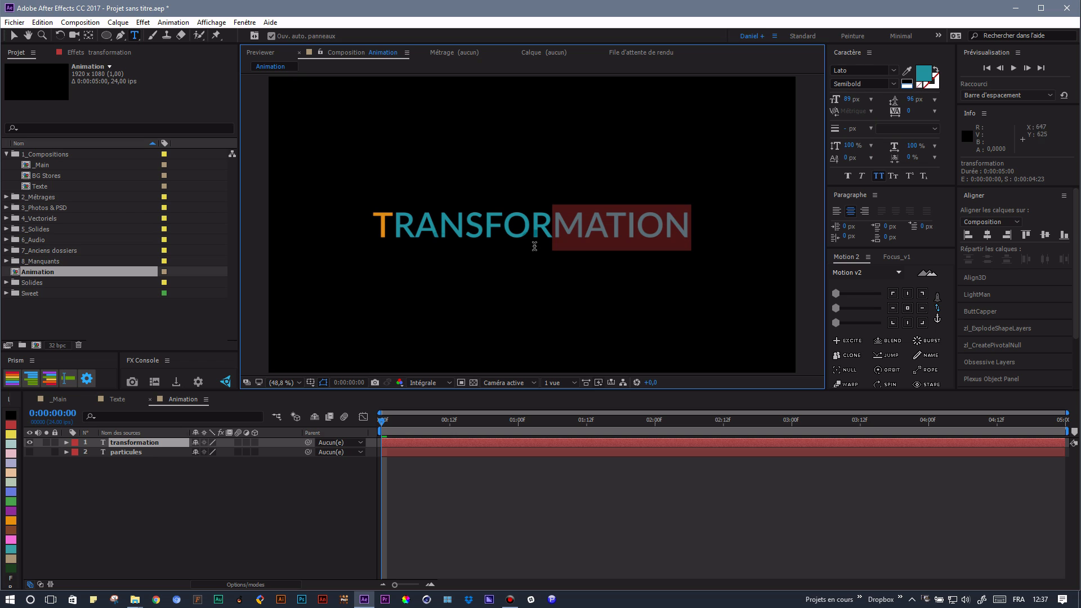
click(906, 72)
click(386, 224)
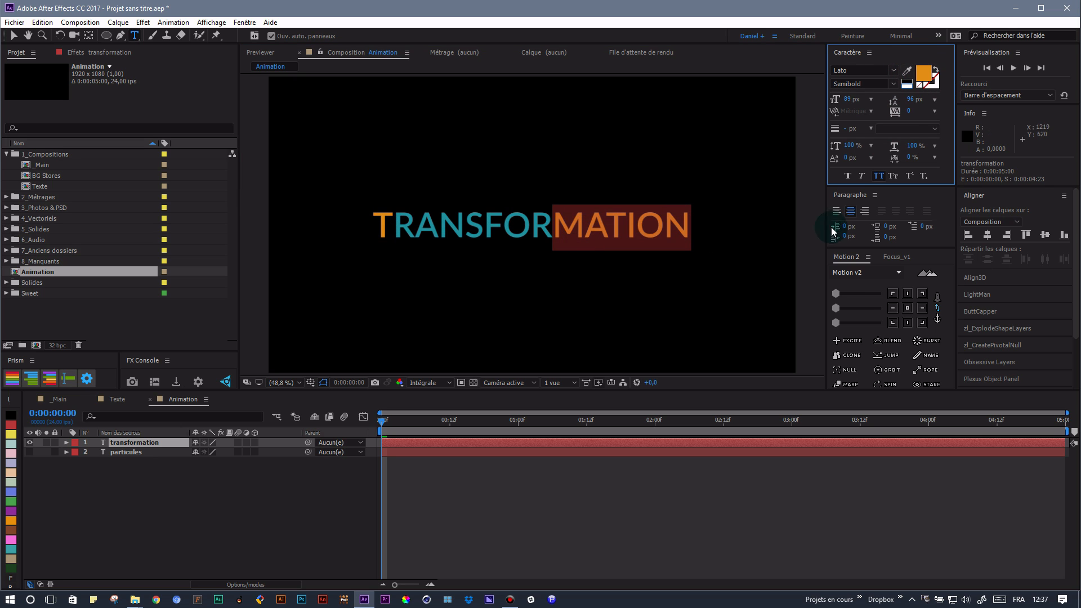
- Color the middle letters RANSFOR of the TRANSFORMATION title white and deselect the layer
drag(394, 226, 556, 227)
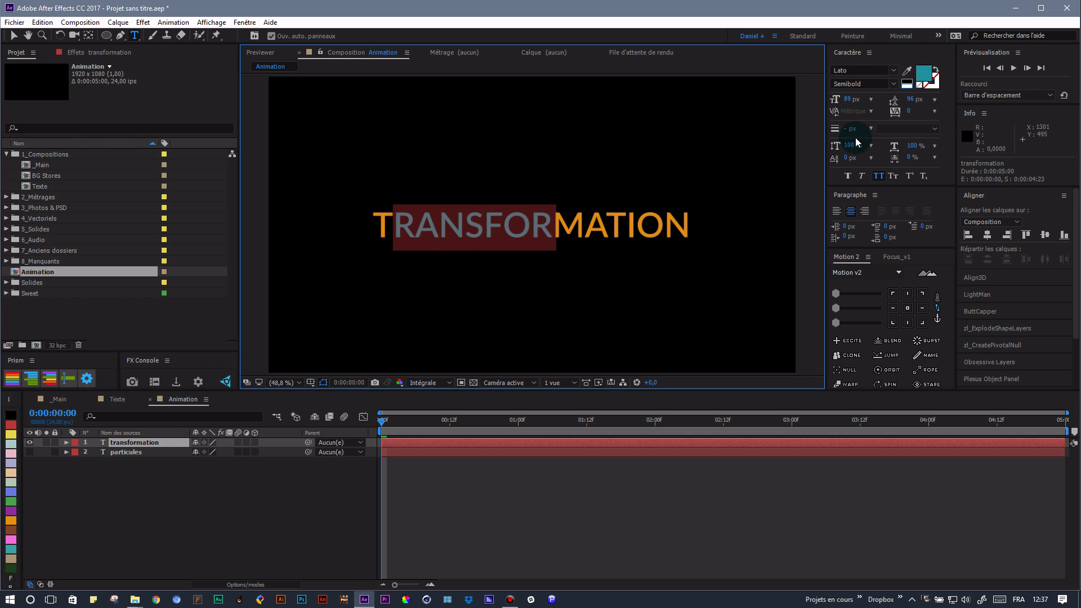
click(906, 87)
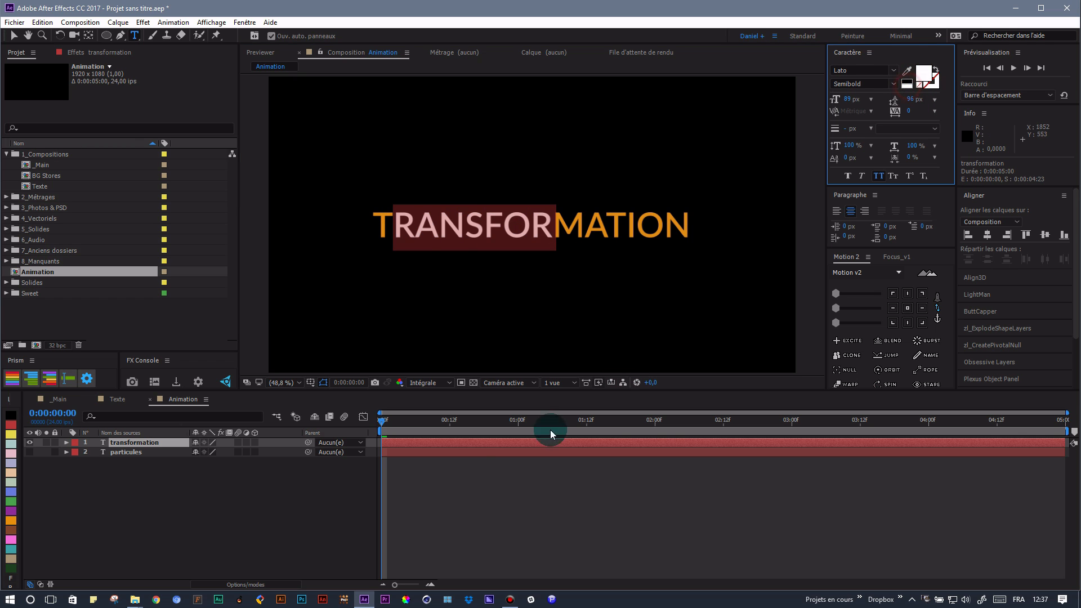
click(315, 499)
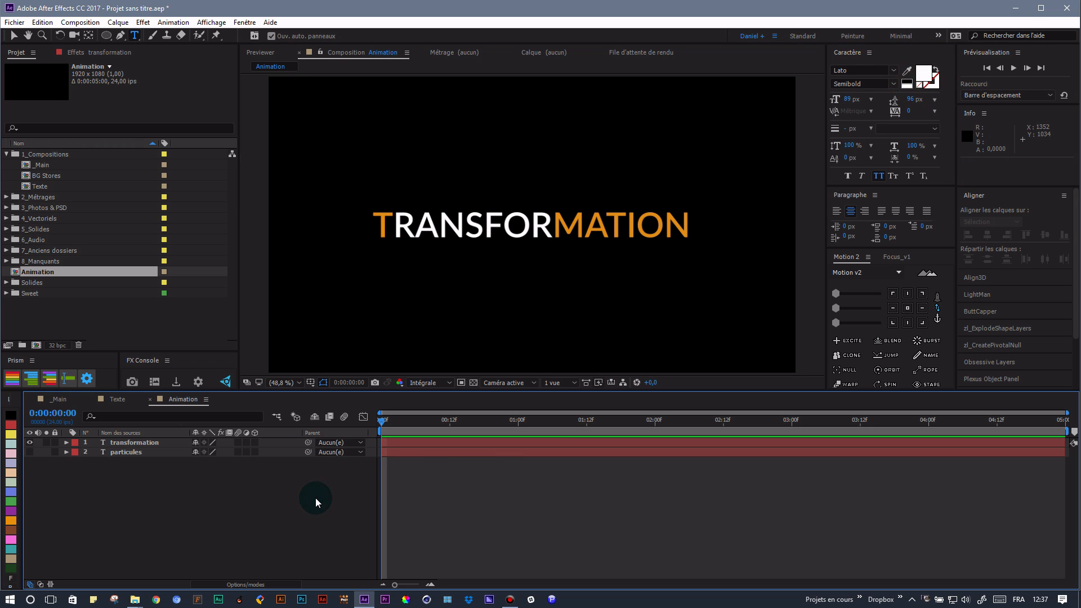
- Show the particules layer together with transformation to compare the two titles, and hide it again
click(30, 452)
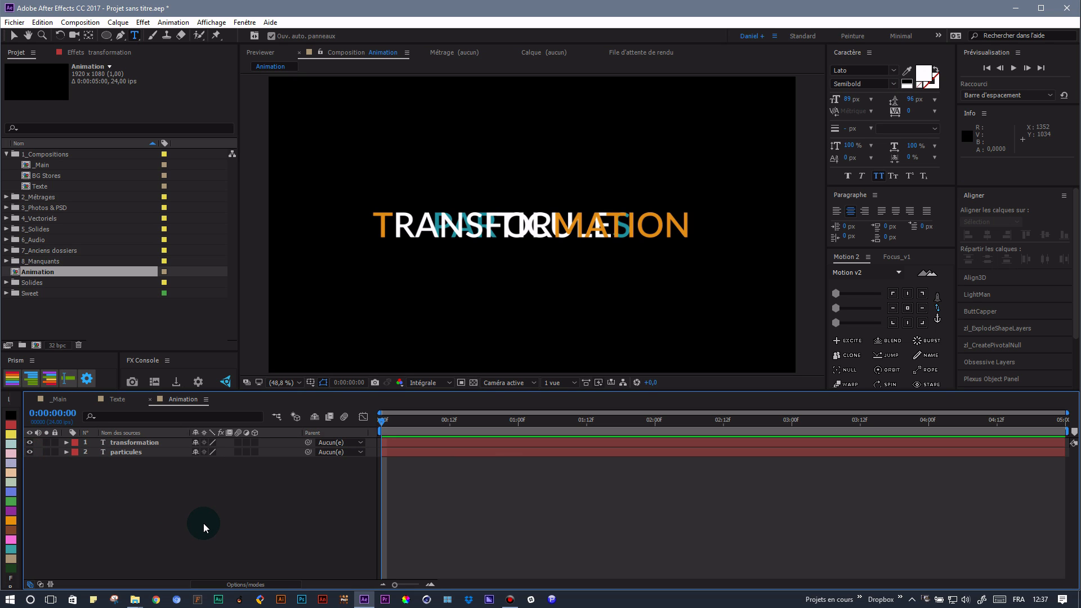
click(107, 451)
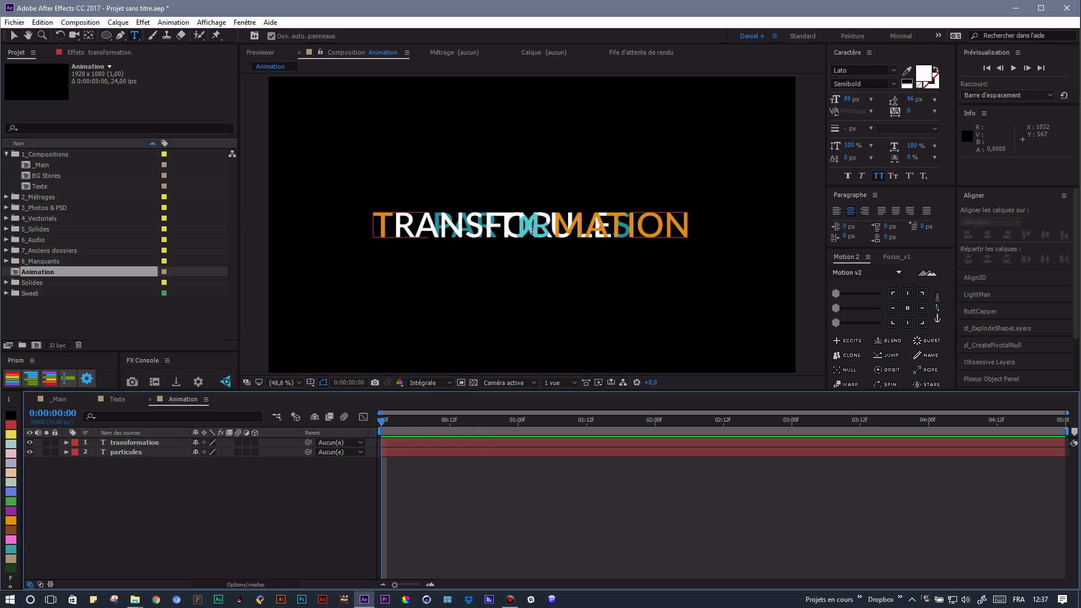
click(29, 452)
- Flip the transformation text layer horizontally so the title is mirrored
click(134, 442)
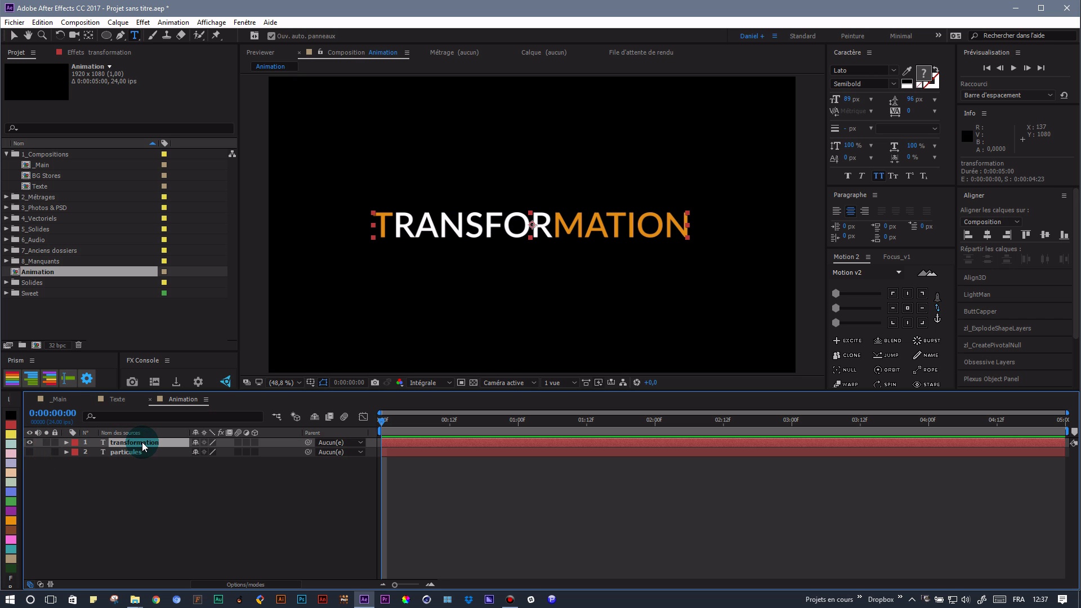
right_click(142, 442)
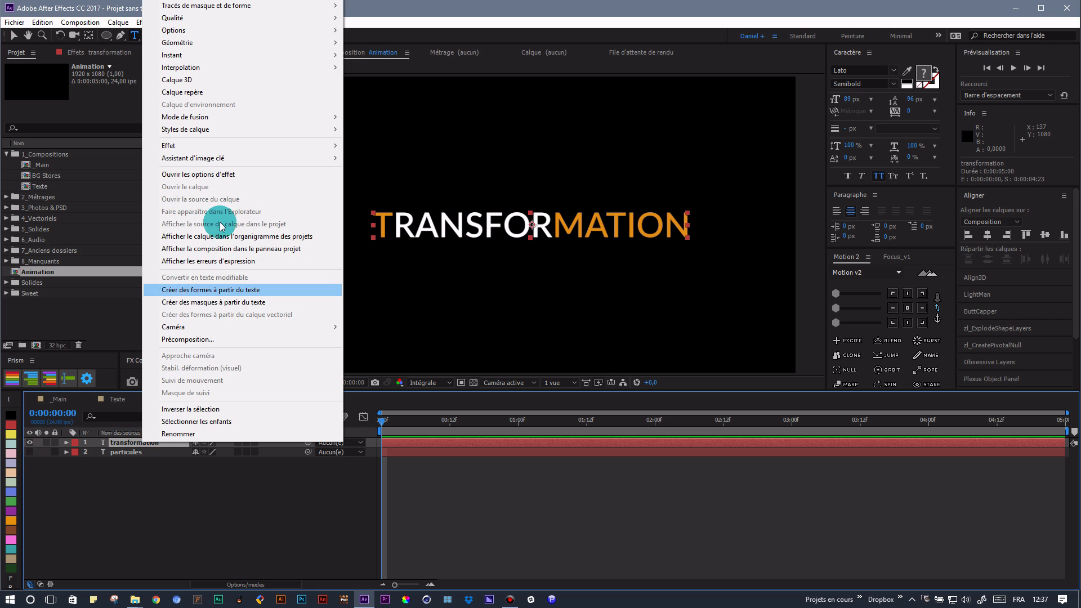
mouse_move(211, 55)
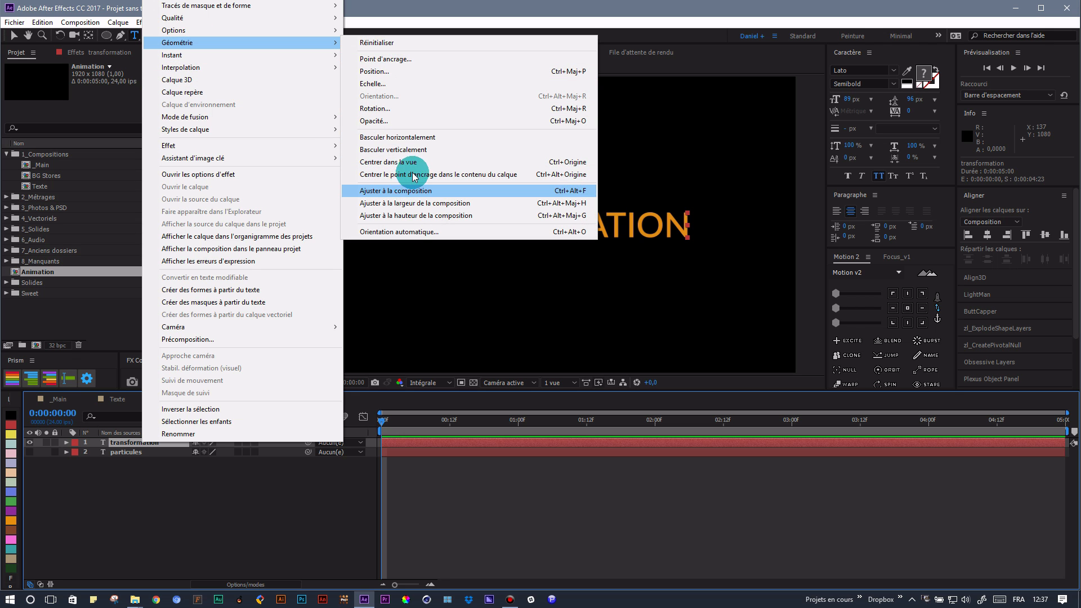
click(419, 141)
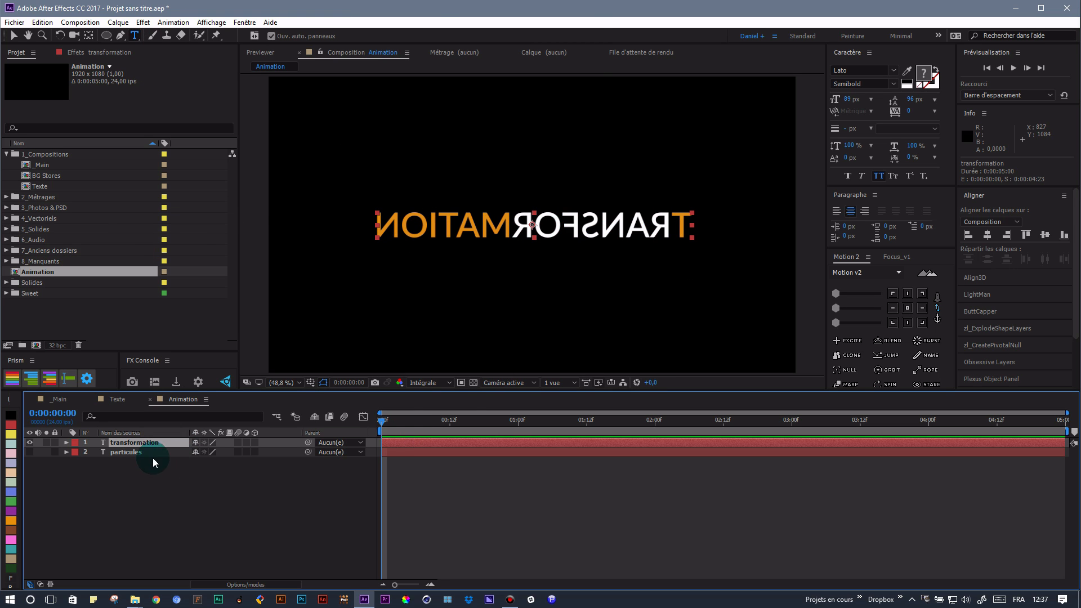
click(170, 482)
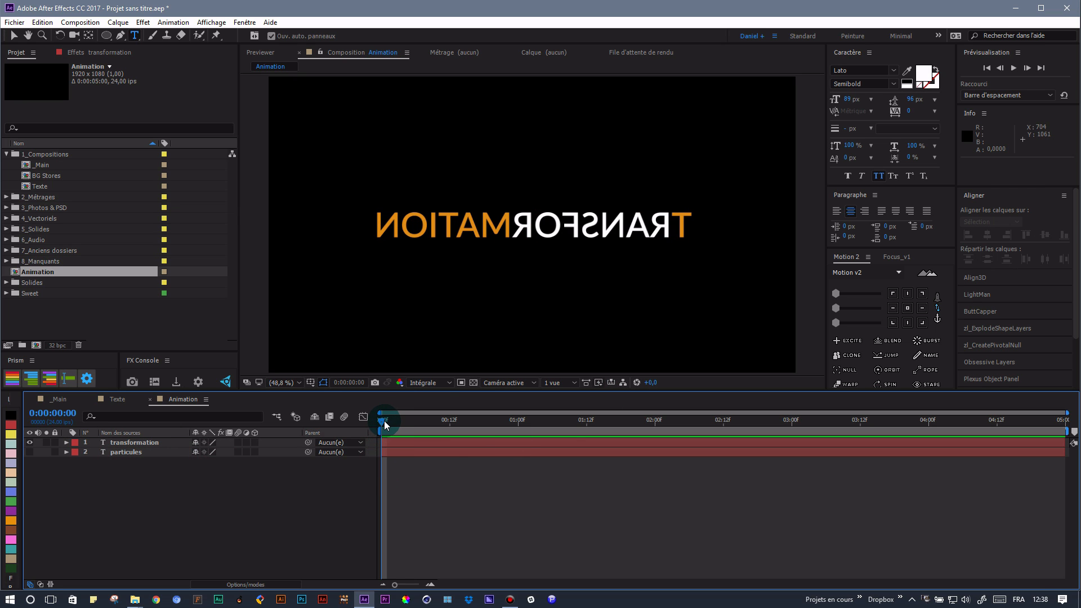
- Add 100% opacity keyframes to both the transformation and particules layers at 0:00:02:00
drag(383, 422, 656, 436)
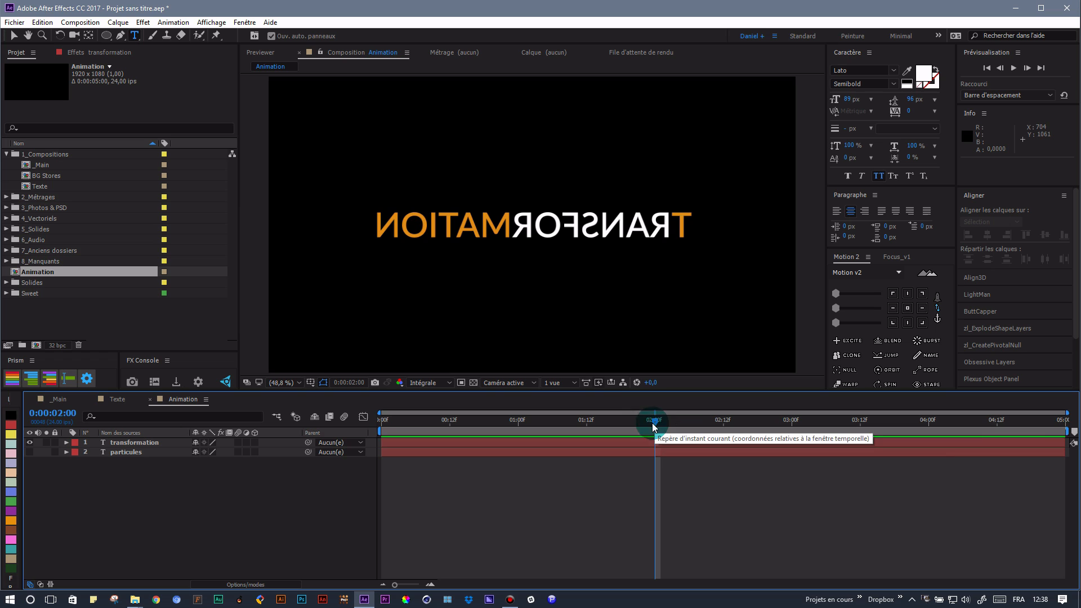
drag(136, 471, 147, 441)
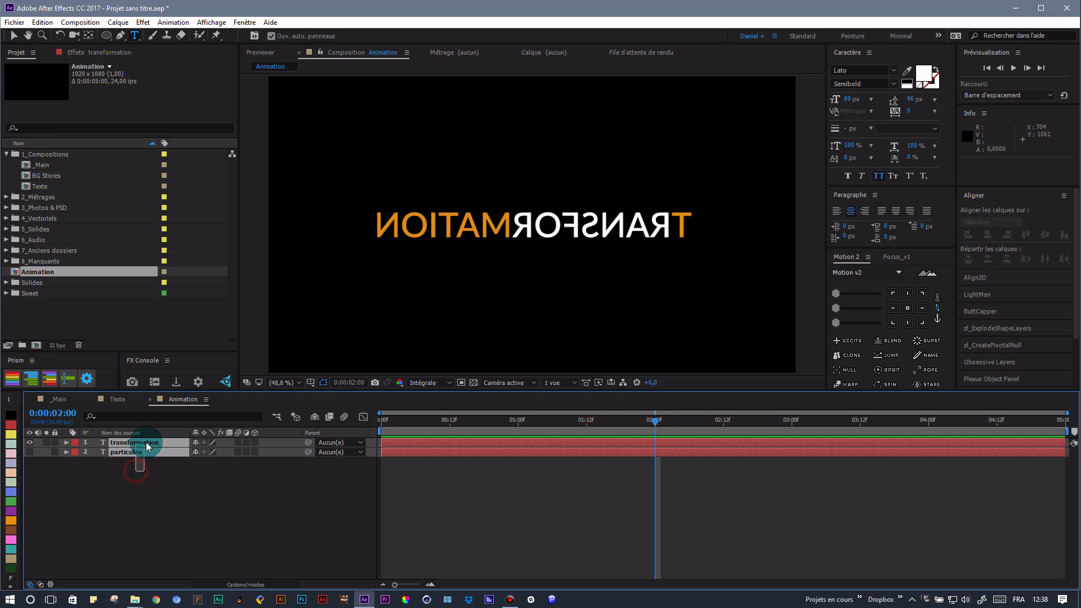
key(t)
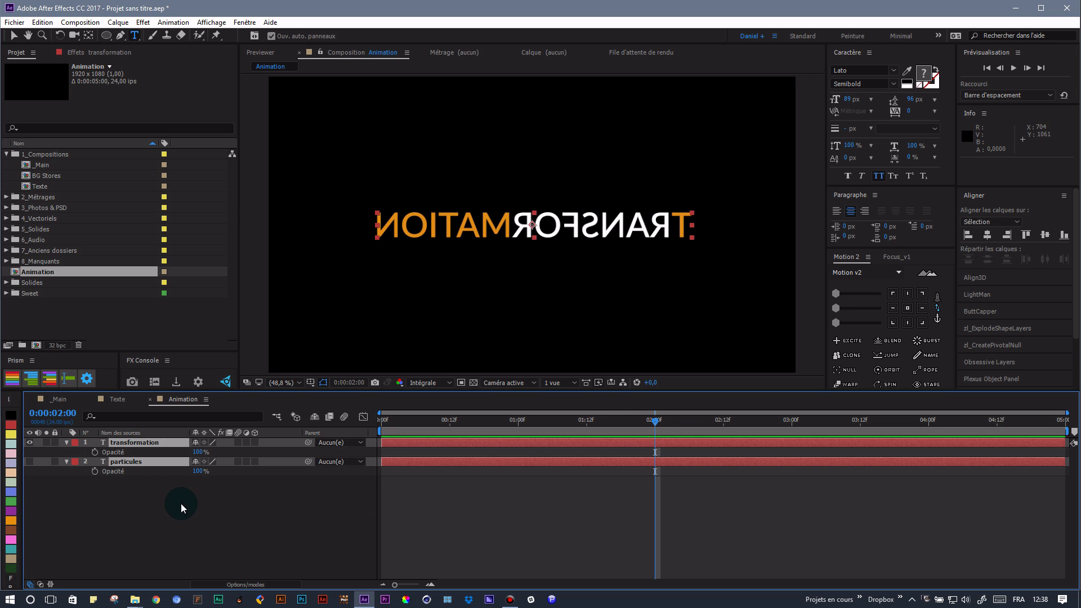
click(95, 453)
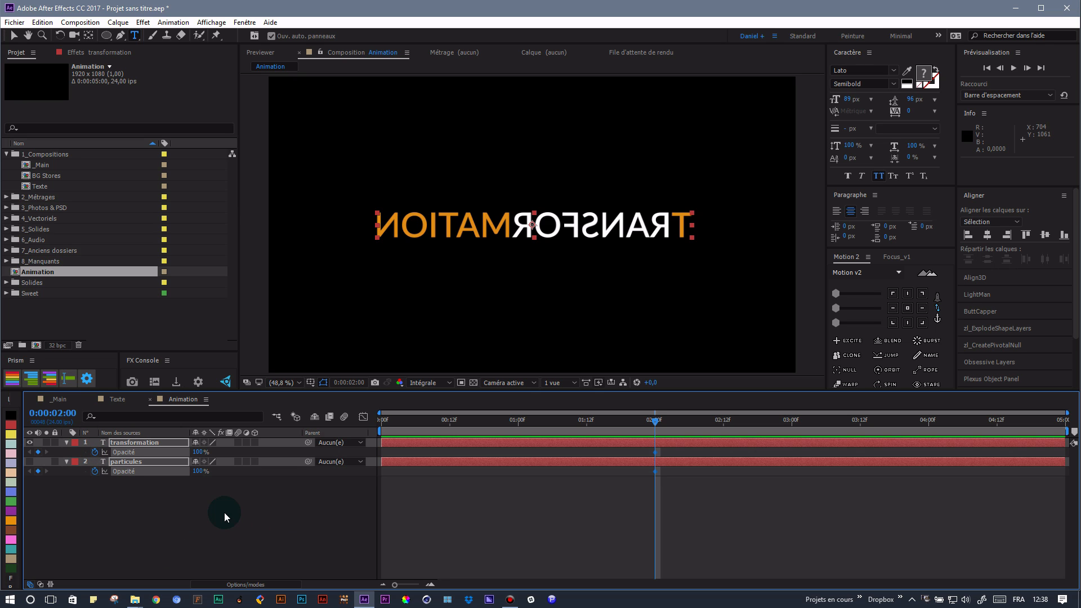
click(285, 500)
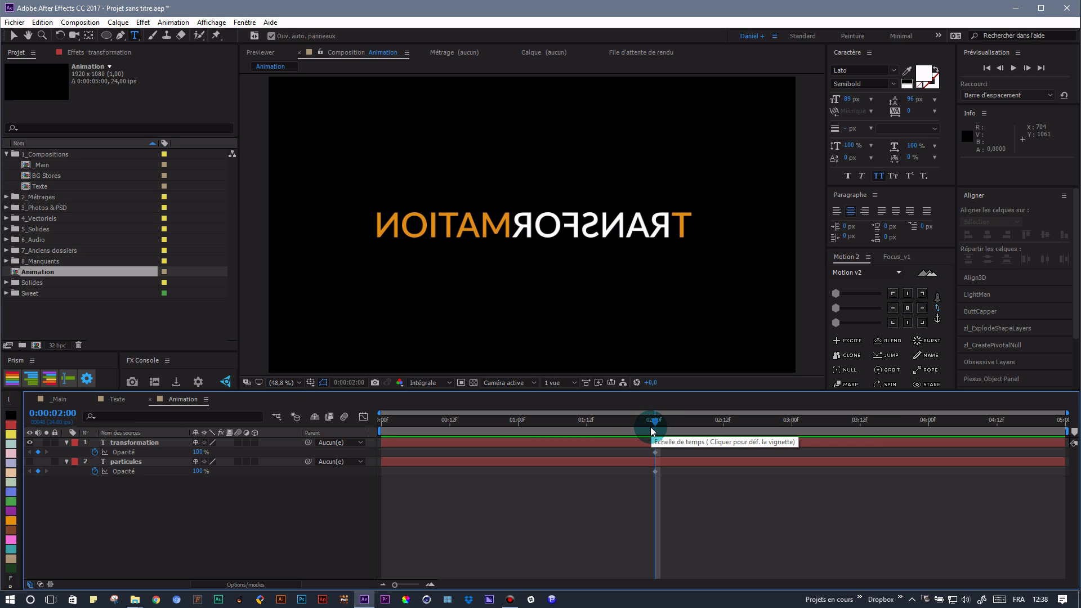
- Set the transformation layer's opacity to 0% at 0:00:01:14 and make the particules layer visible
key(shift+Page_Up)
key(ctrl+z)
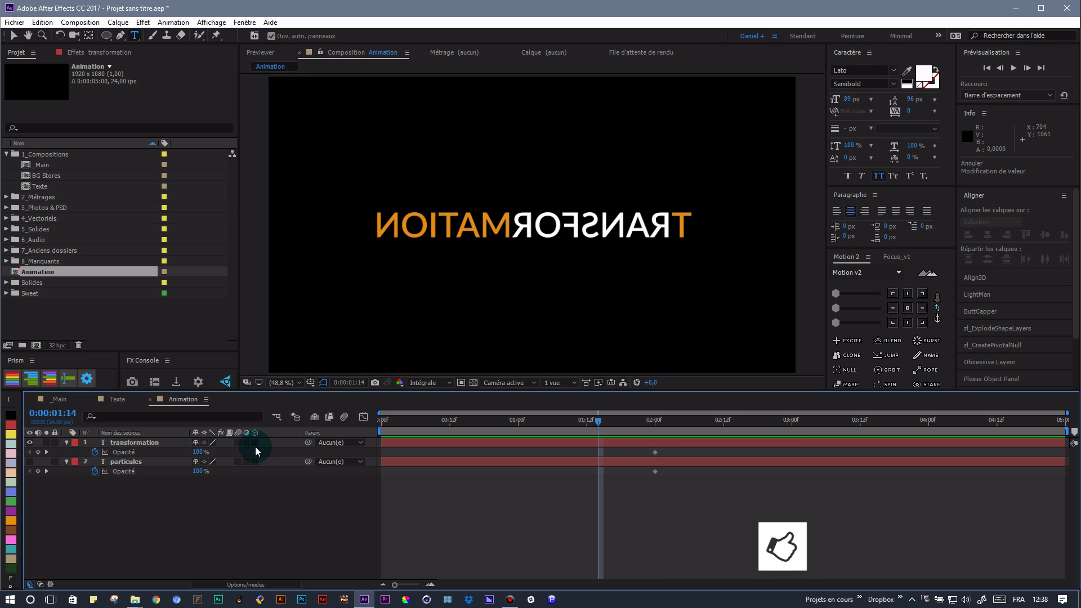
drag(201, 454, 28, 481)
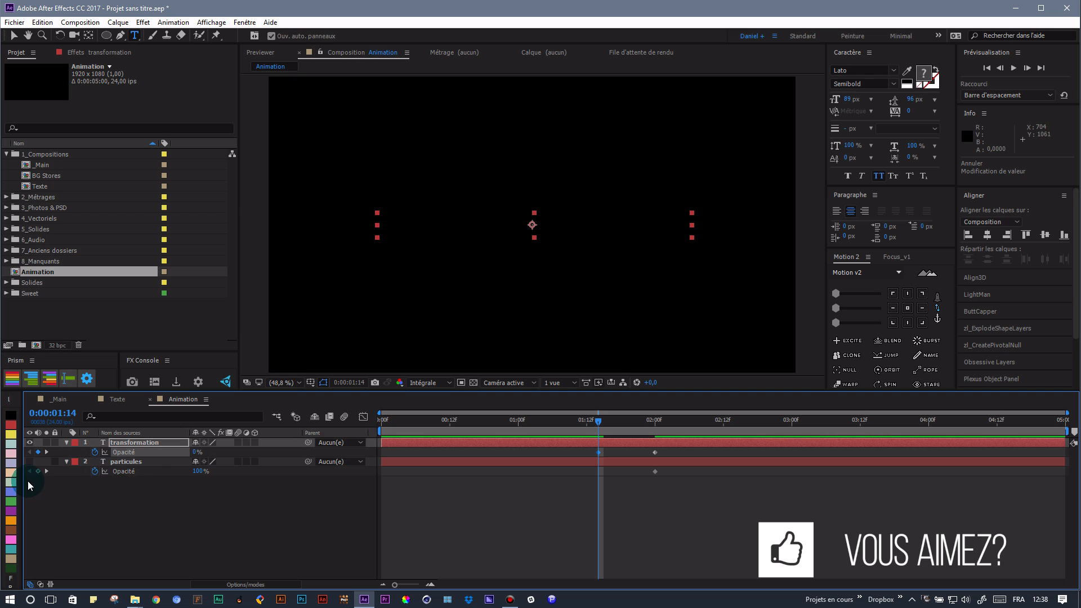
click(30, 461)
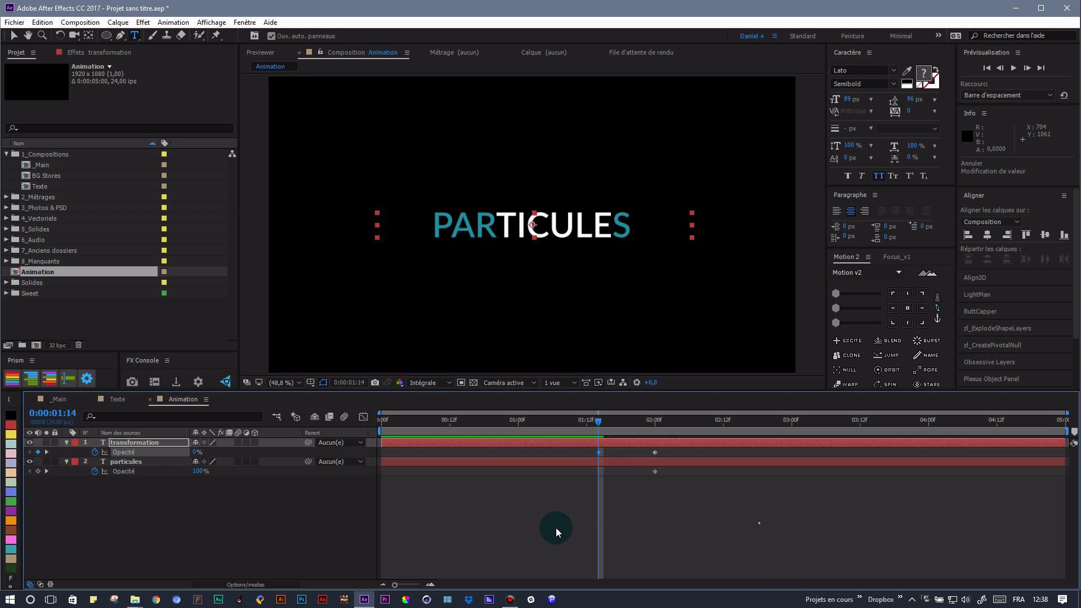
- Set the particules layer's opacity to 0% at 0:00:02:10 and scrub through the crossfade
drag(595, 424, 657, 437)
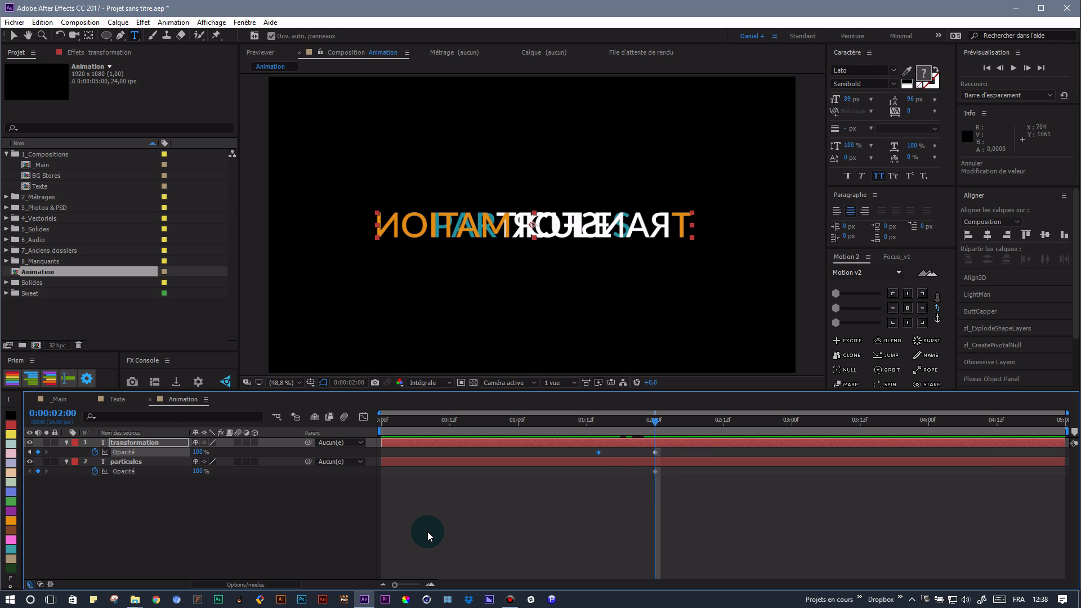
key(shift+Page_Down)
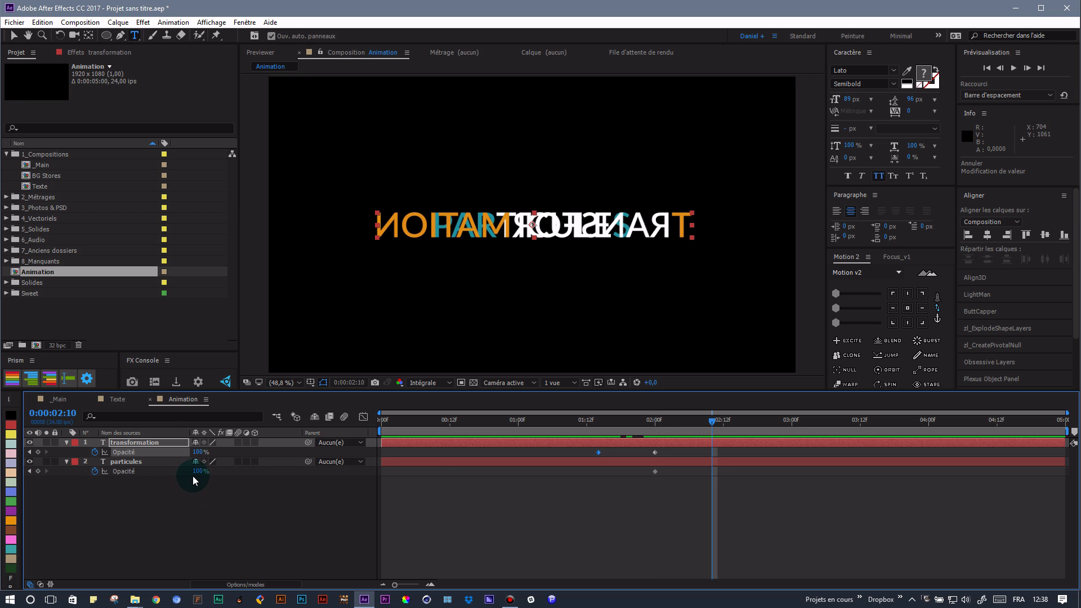
drag(197, 471, 73, 474)
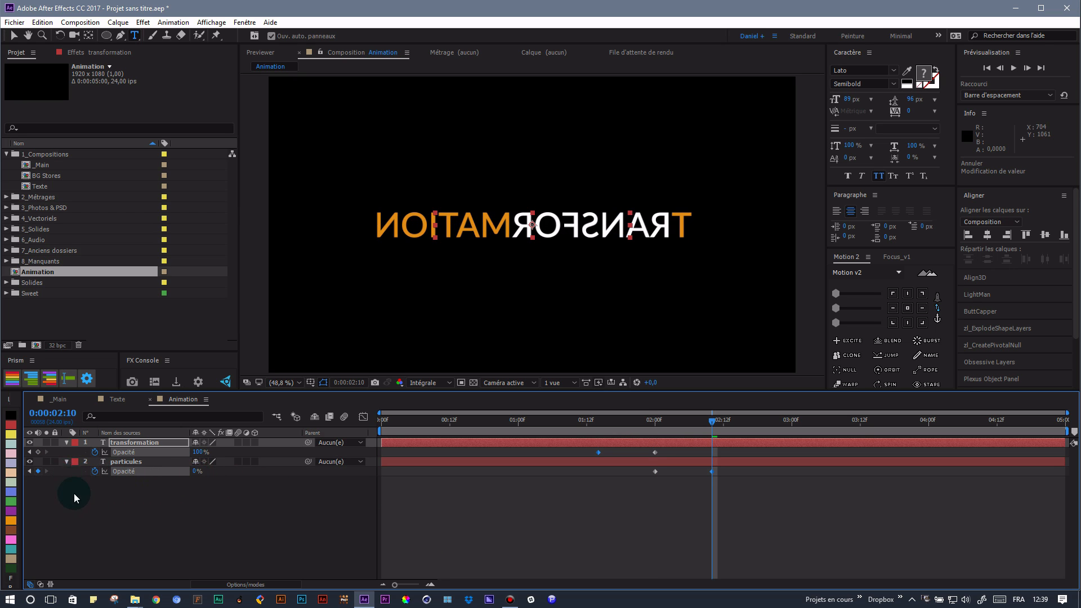
key(ctrl+Down)
drag(579, 421, 724, 432)
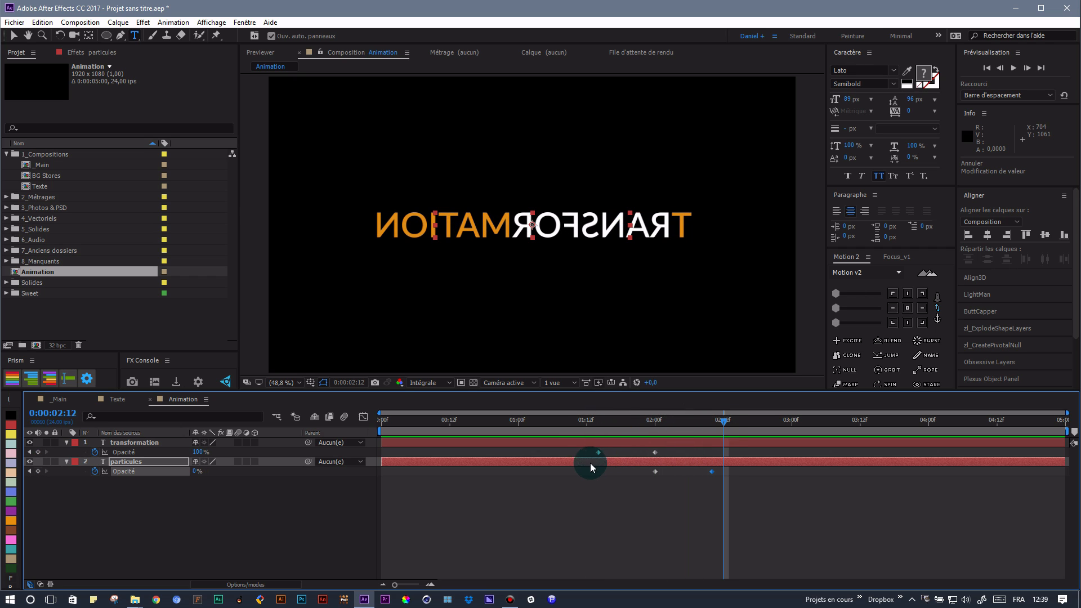
- Apply Easy Ease to all four opacity keyframes of both text layers and preview the crossfade
drag(589, 463, 679, 448)
drag(727, 476, 725, 488)
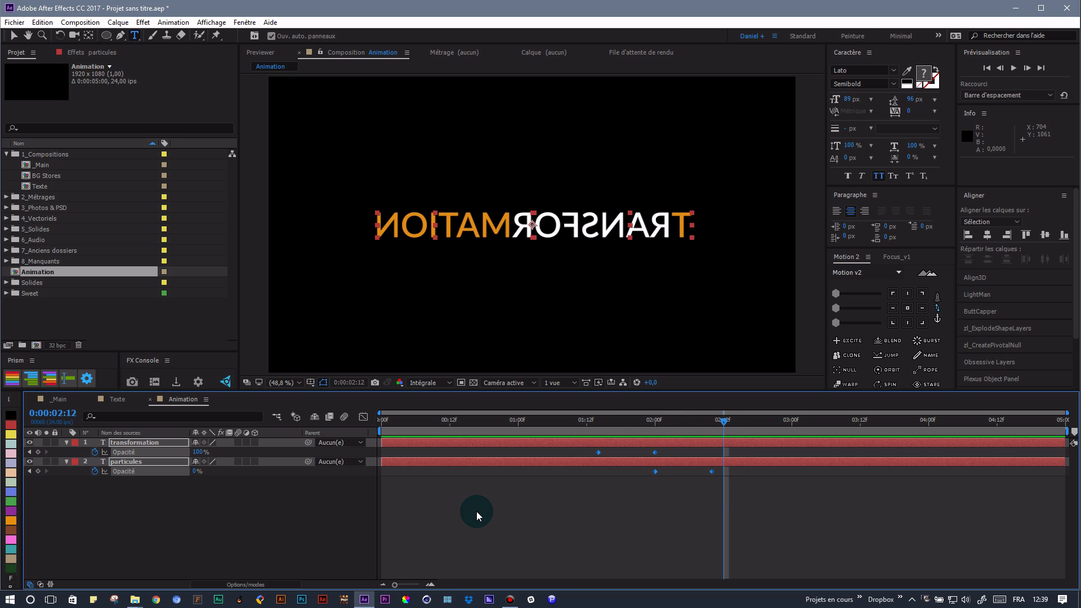
key(F9)
mouse_move(641, 422)
mouse_down()
mouse_move(586, 426)
mouse_move(630, 429)
mouse_up()
key(space)
key(space)
key(Home)
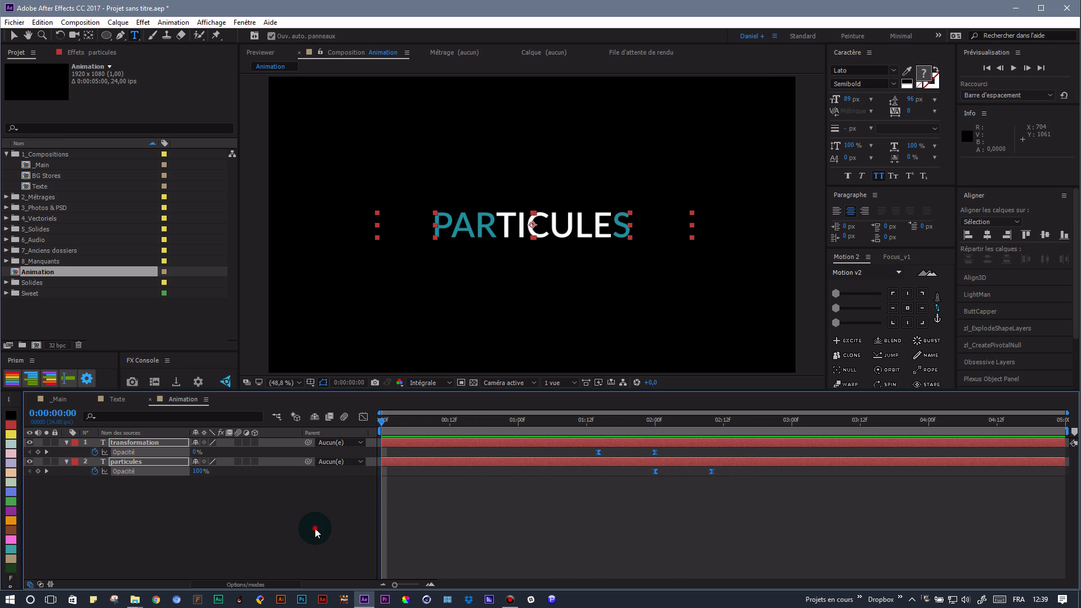
- Collapse the displayed opacity properties of the transformation and particules layers
click(304, 523)
click(69, 453)
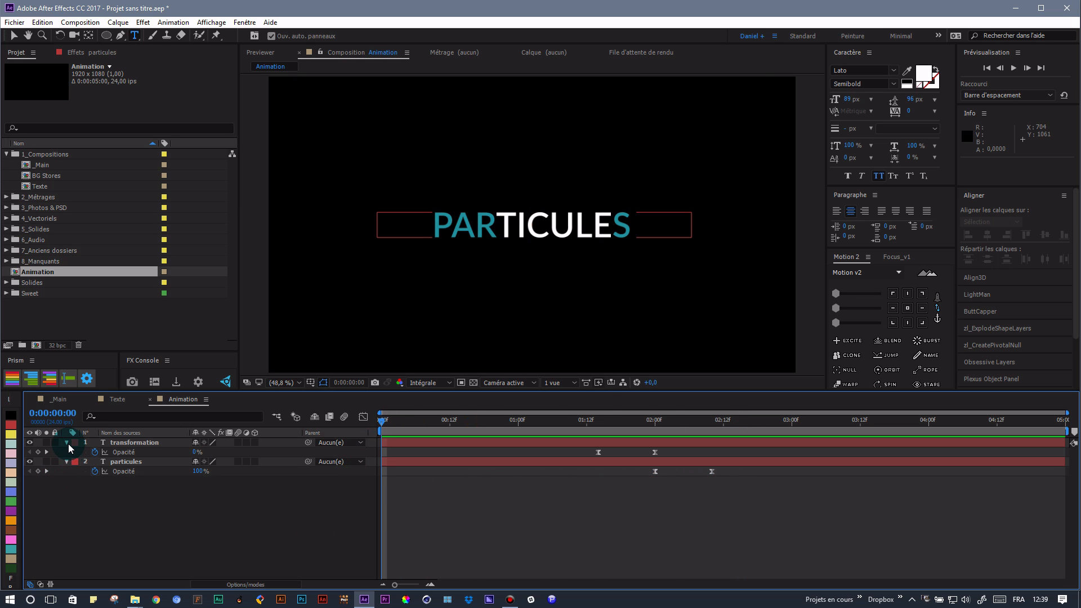
click(67, 443)
click(66, 453)
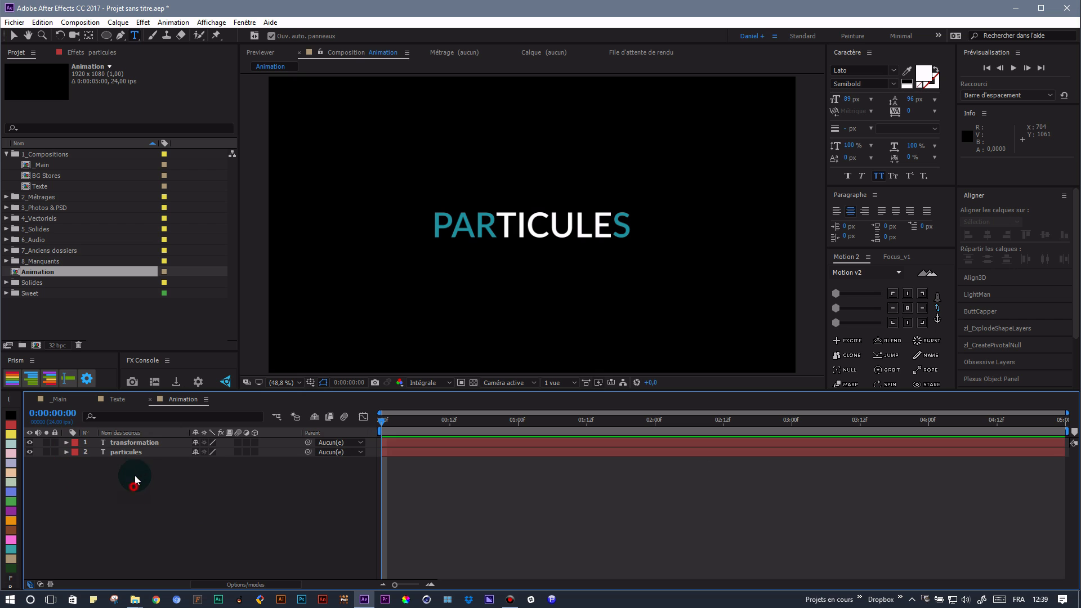
- Precompose the transformation and particules layers into a new composition named "Texte", moving all attributes into it
drag(135, 488, 153, 443)
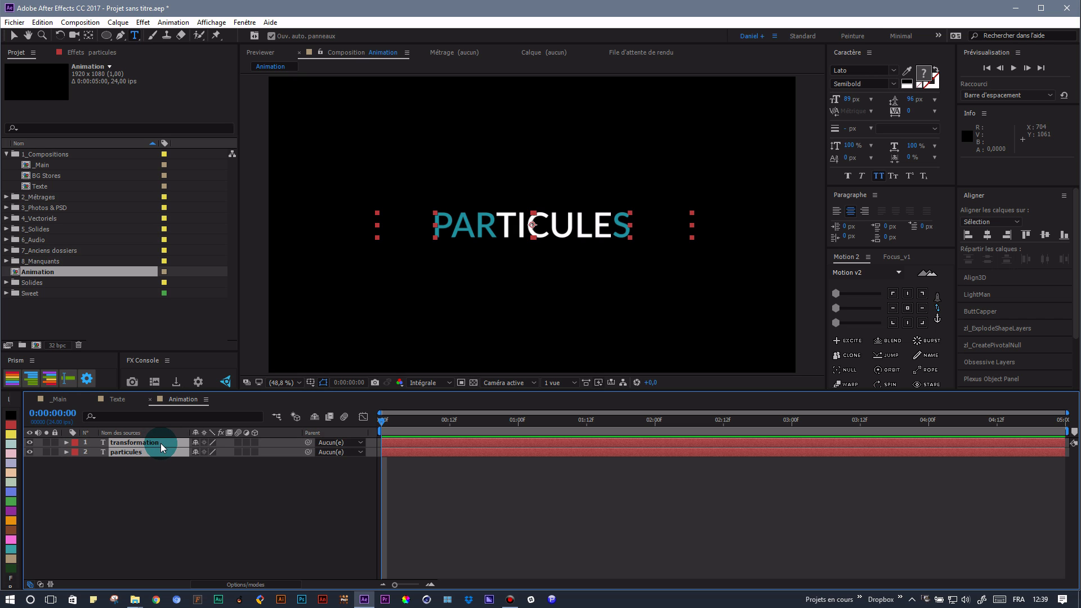
right_click(160, 443)
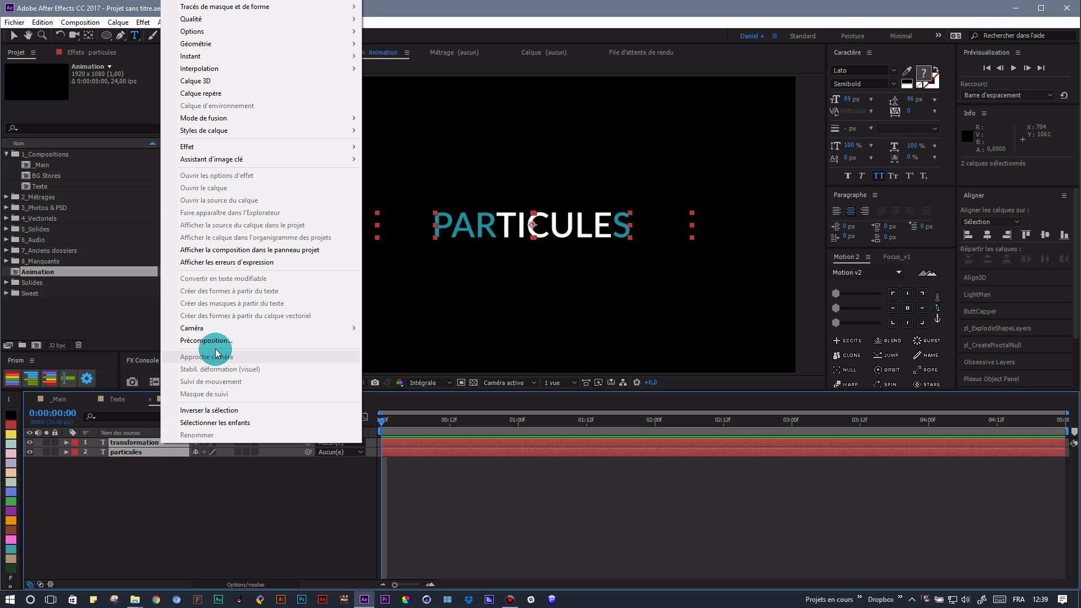
click(219, 340)
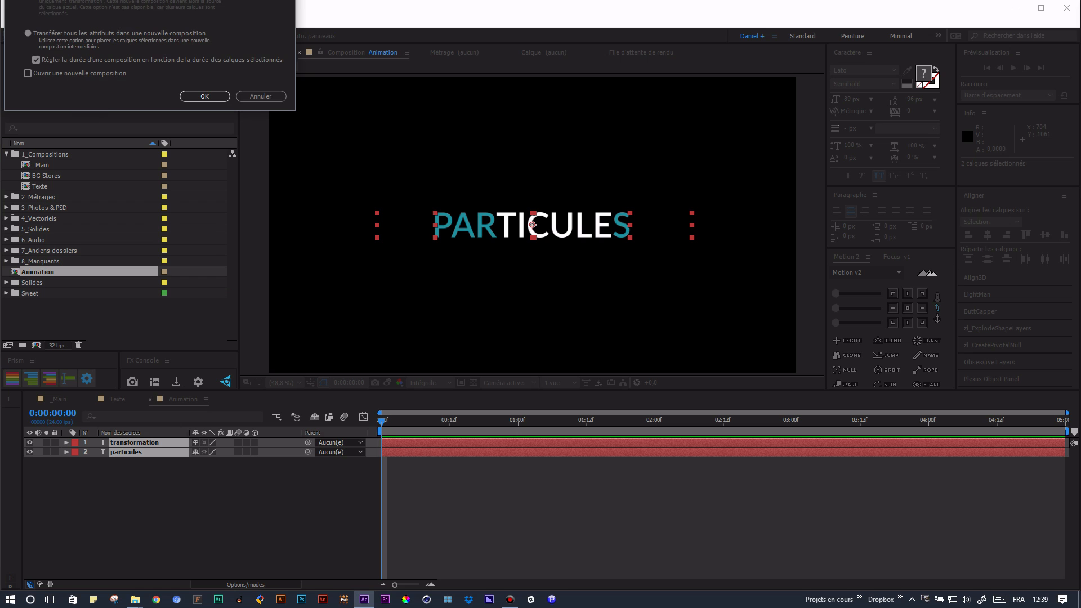
click(365, 264)
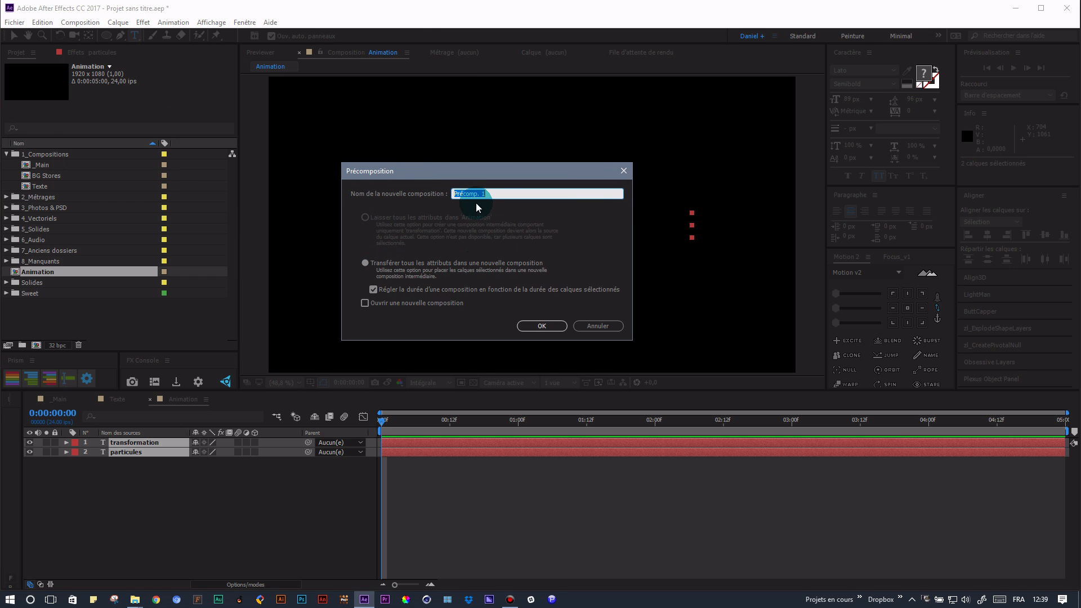
text(Texte)
key(Return)
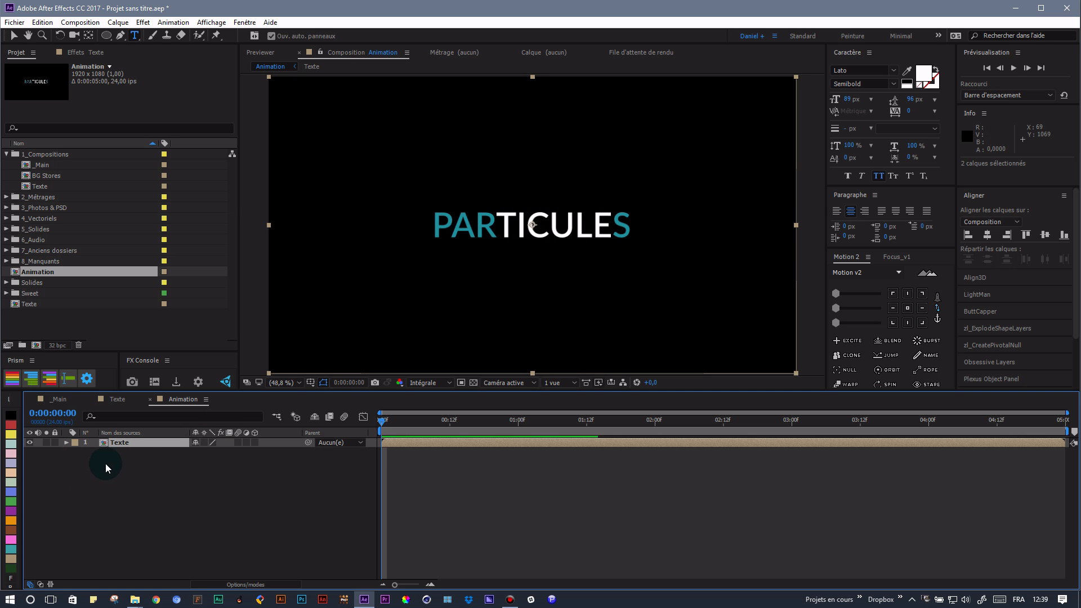
- Turn the Texte precomposition into a 3D layer
click(164, 443)
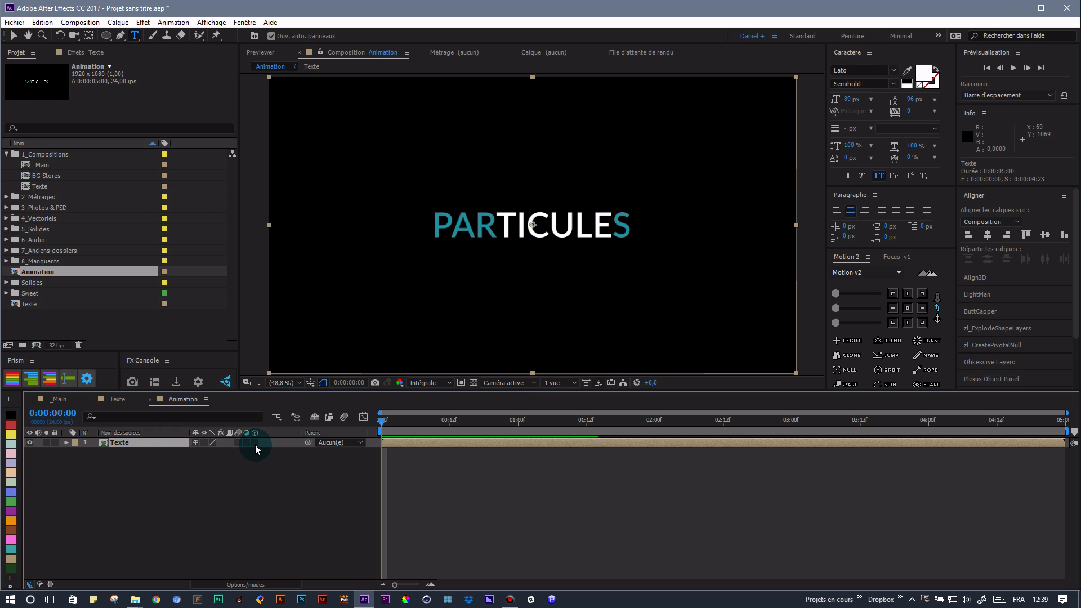
click(255, 443)
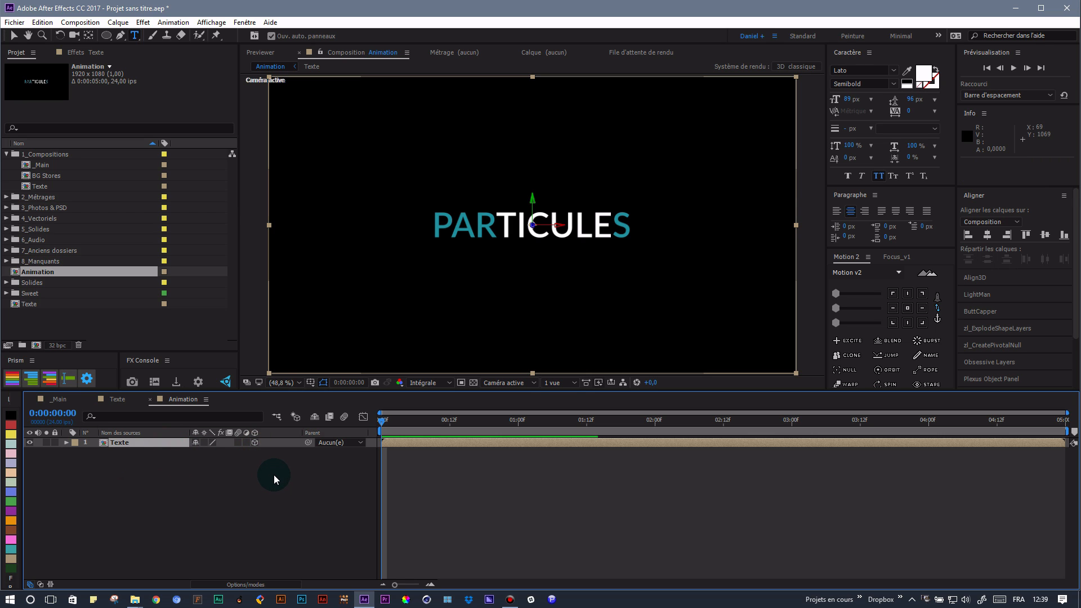
click(150, 441)
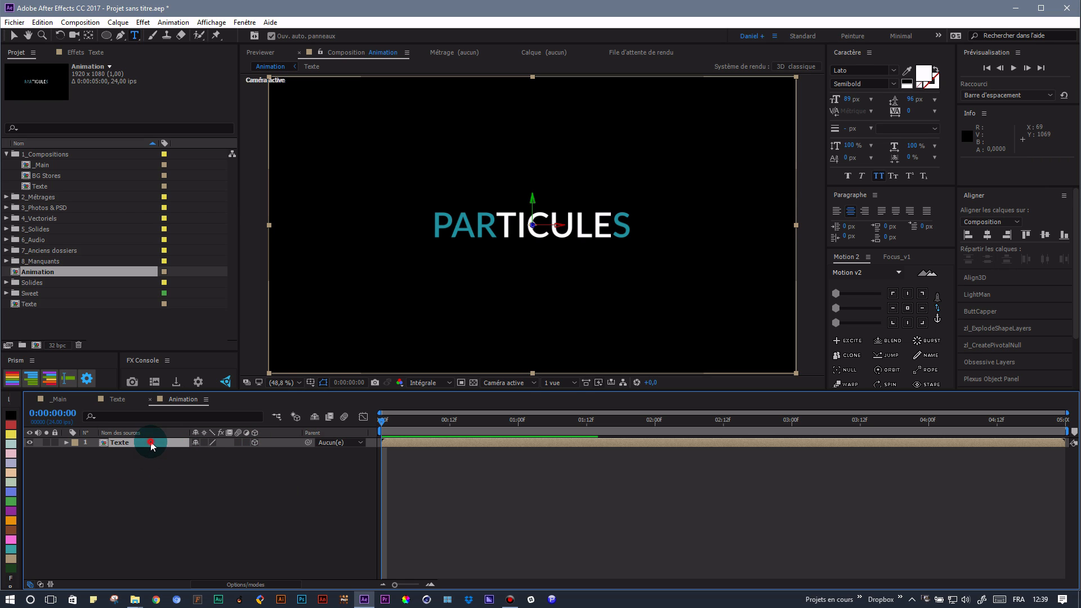
- Create a black 1920 x 1080 px solid named "Particular" in the Animation composition
right_click(181, 472)
mouse_move(219, 483)
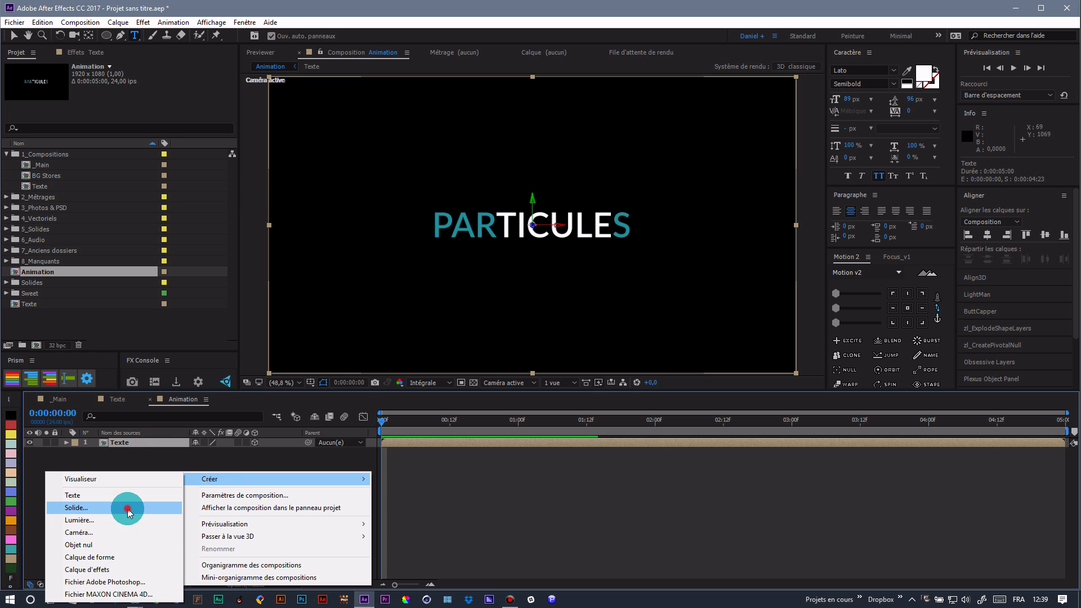
click(181, 508)
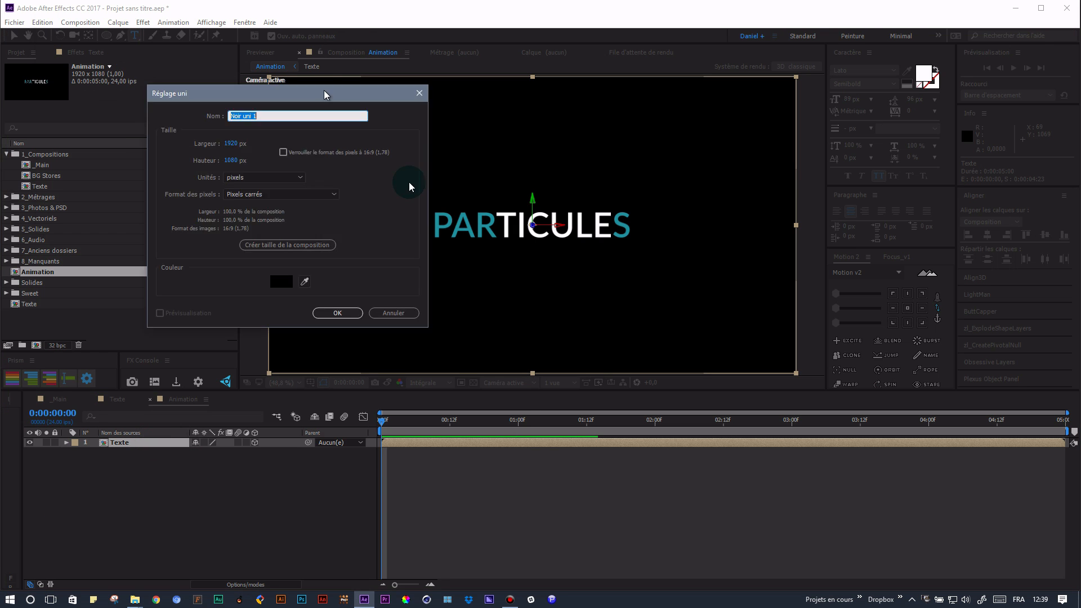
text(Particular)
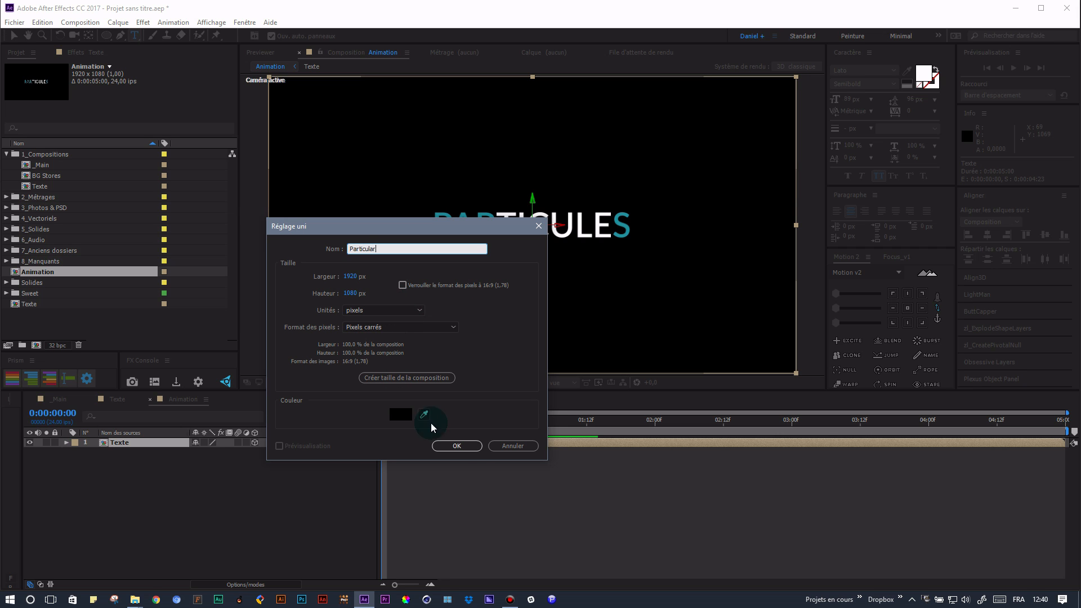
click(457, 445)
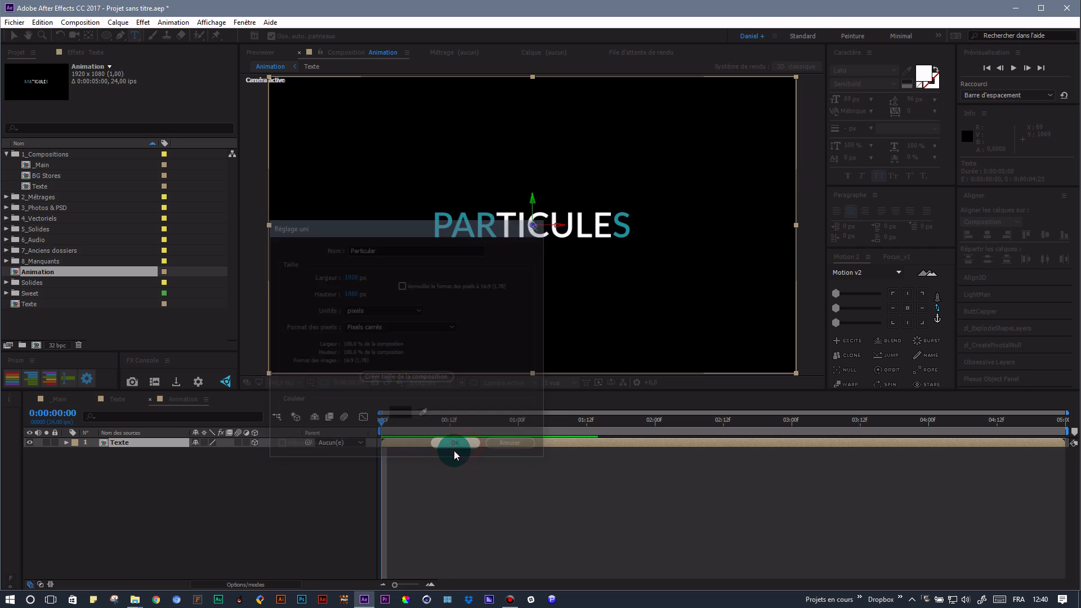
- Apply the Trapcode Particular effect to the Particular solid
click(89, 52)
right_click(150, 194)
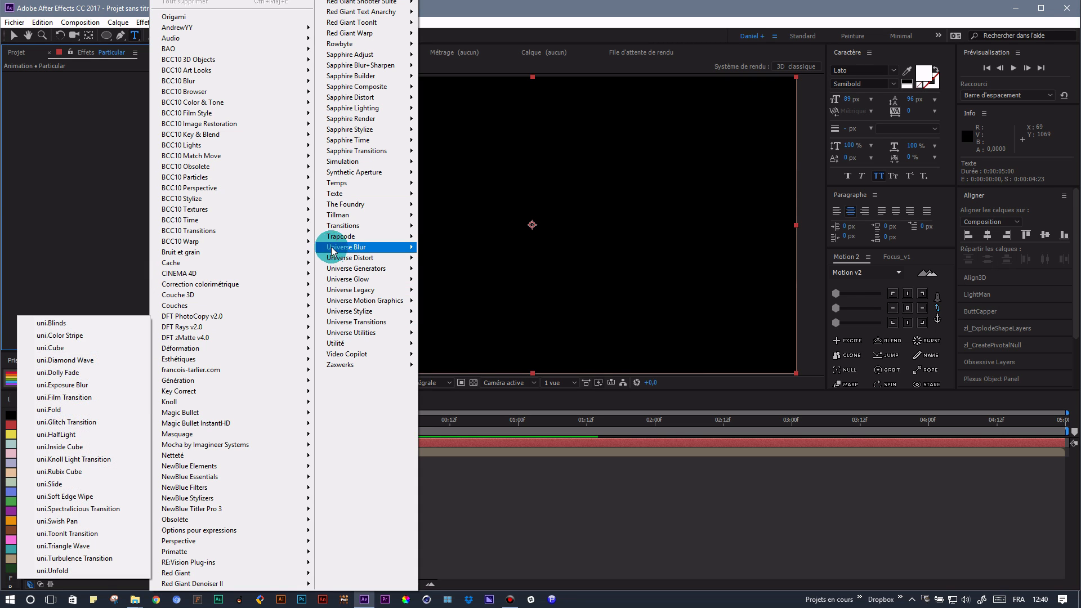
mouse_move(335, 238)
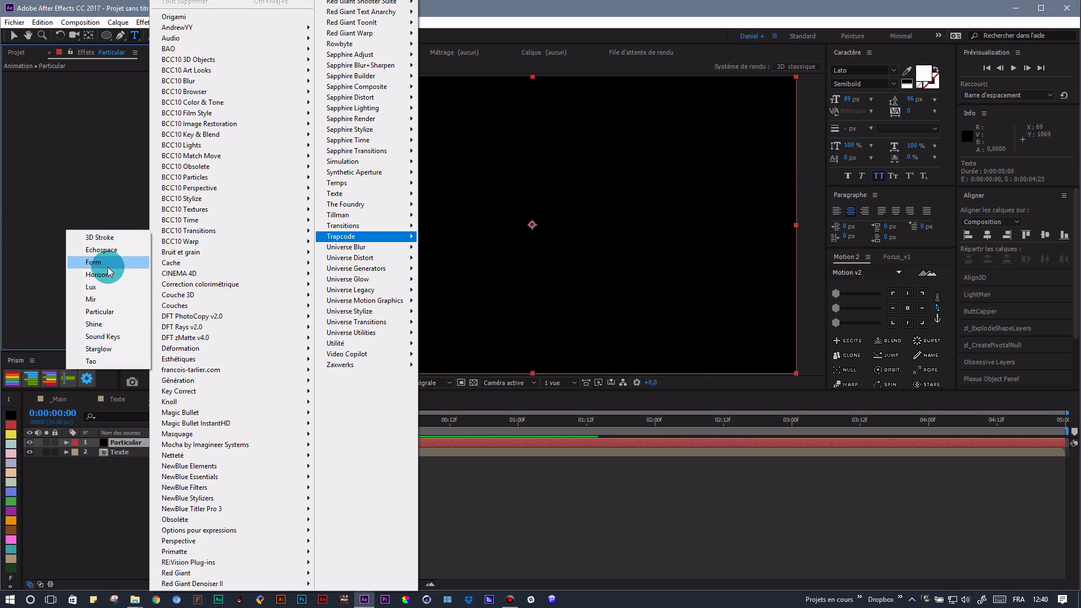
click(113, 311)
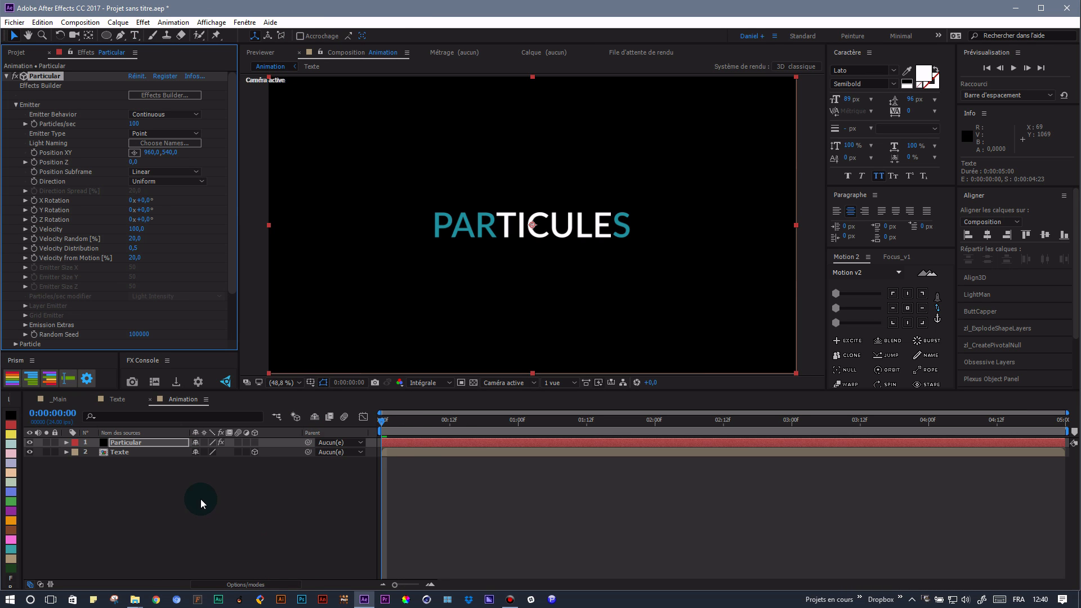
- Place the Particular layer below Texte and scrub to 0:00:00:23 to preview the particles
drag(157, 441, 156, 459)
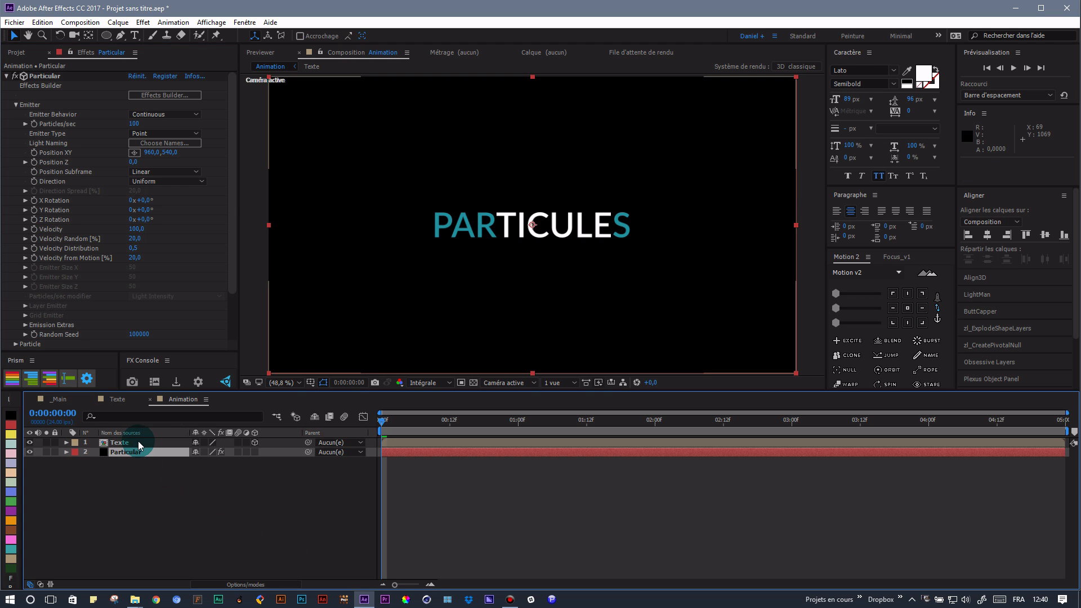
drag(383, 428, 511, 433)
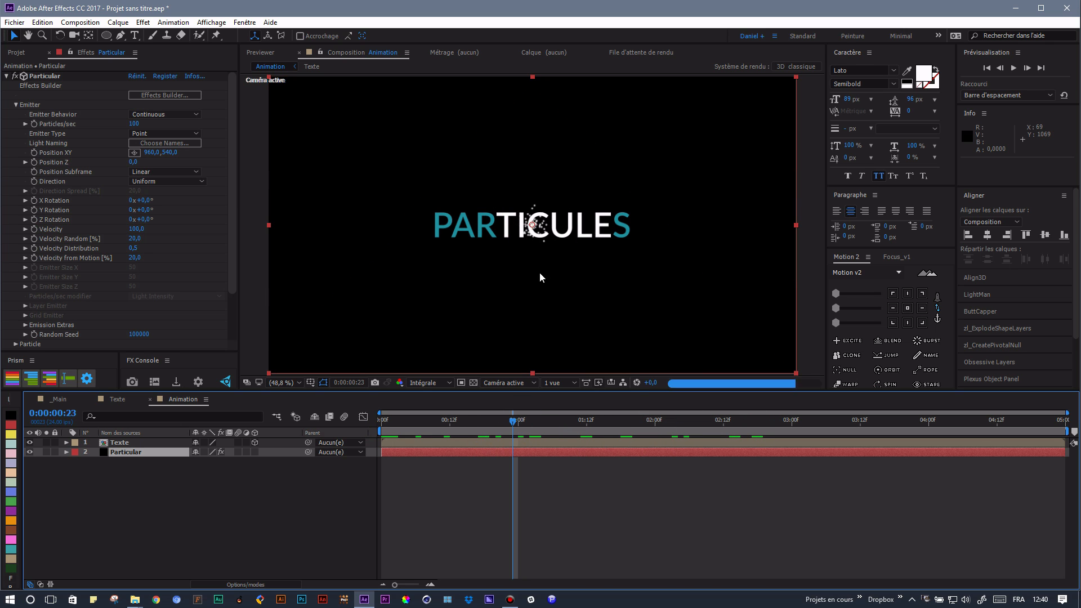
click(154, 443)
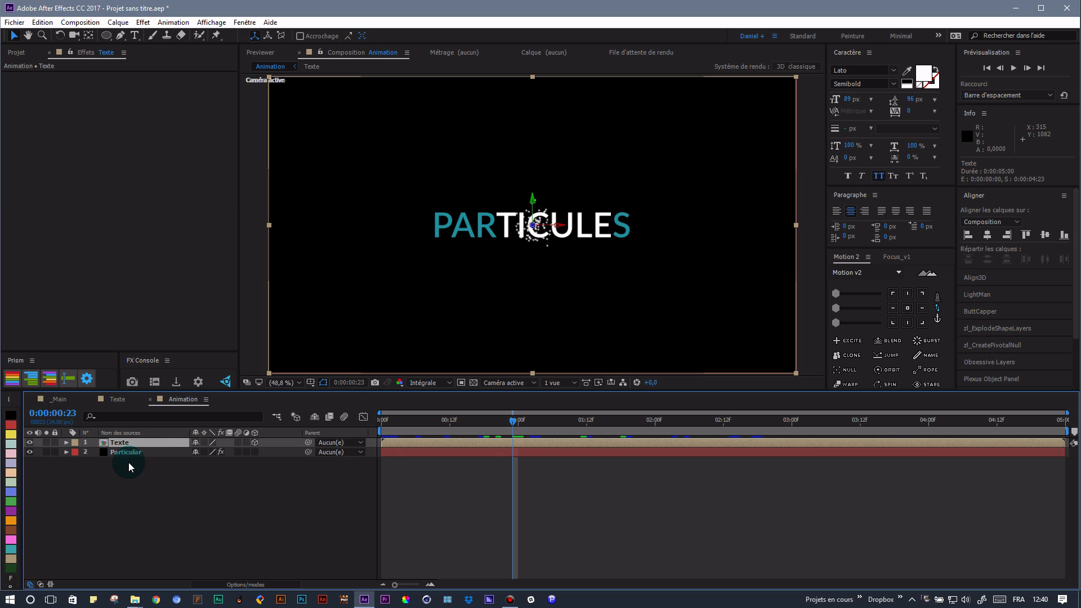
click(147, 451)
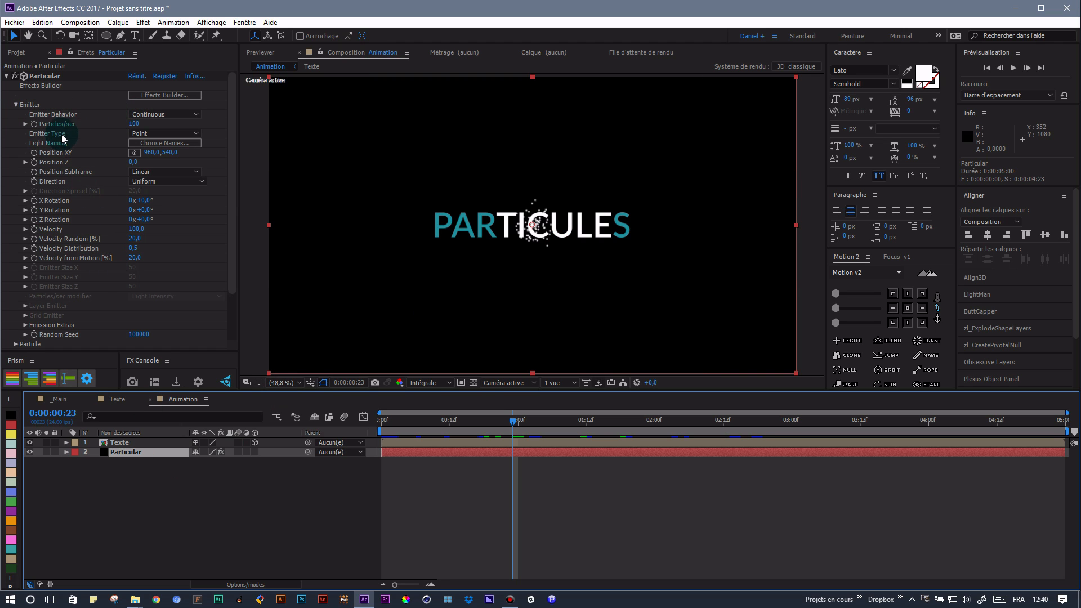
- Set Particular's Emitter Type to Layer Grid and hide the Texte layer
click(153, 133)
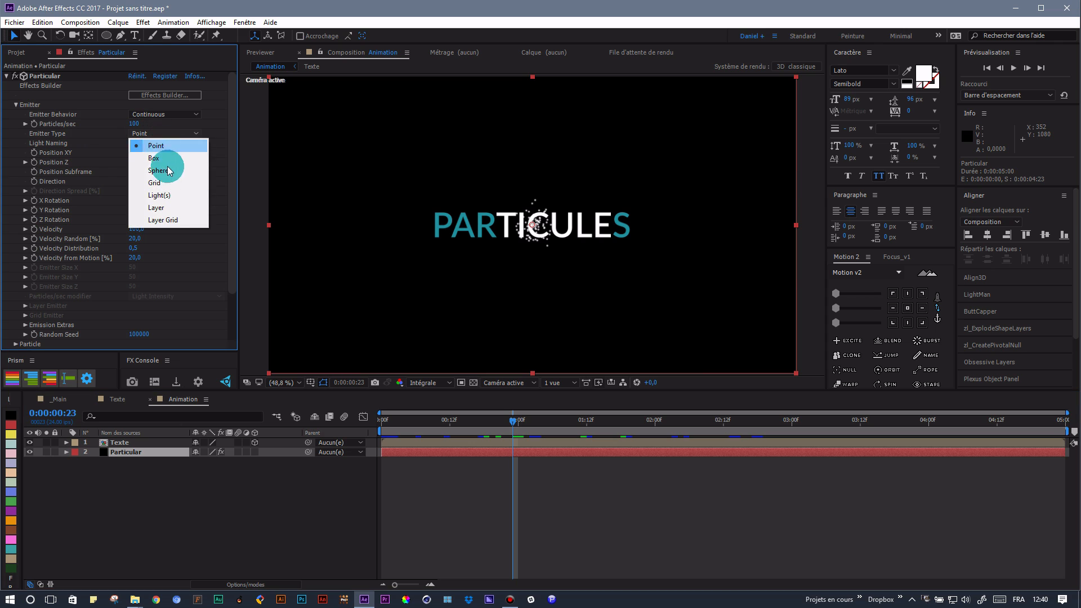
click(169, 220)
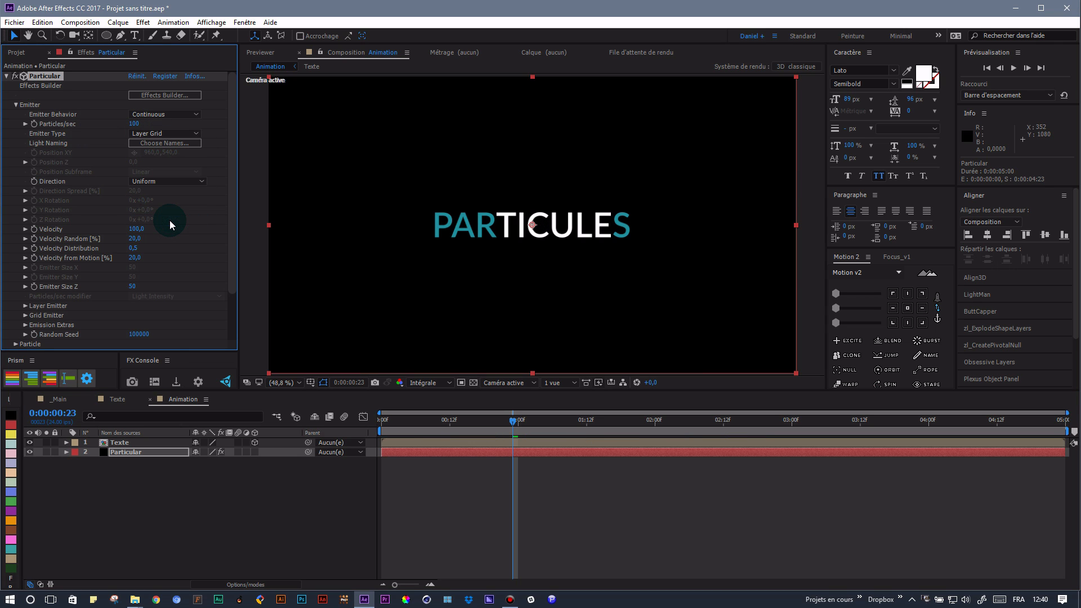
click(30, 442)
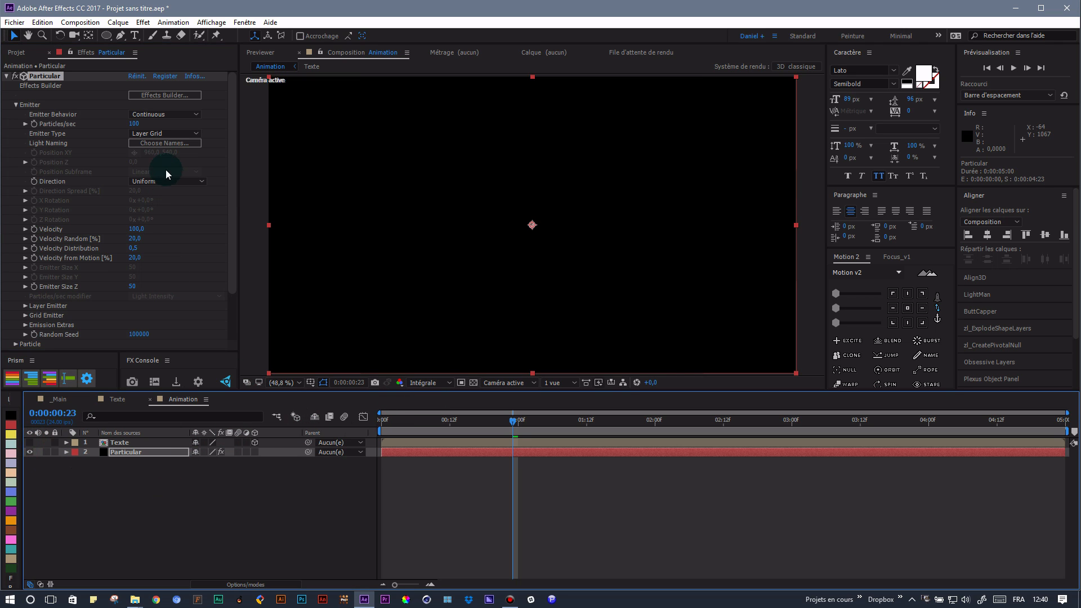
- Assign the Texte layer as Particular's Layer Emitter source and scrub to 0:00:01:02
click(25, 307)
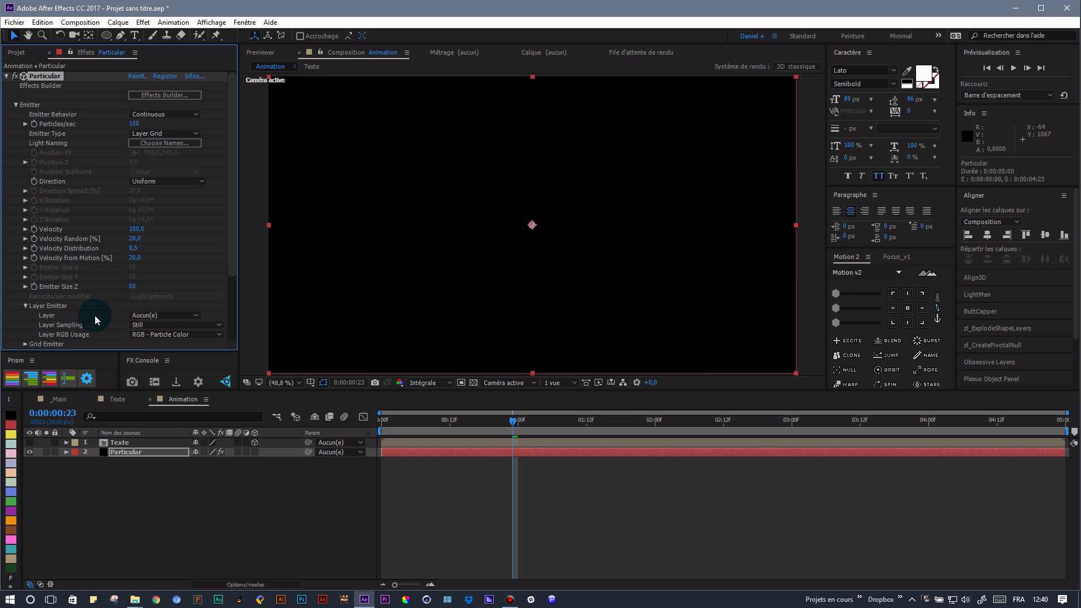
scroll(100, 312, down, 3)
click(165, 264)
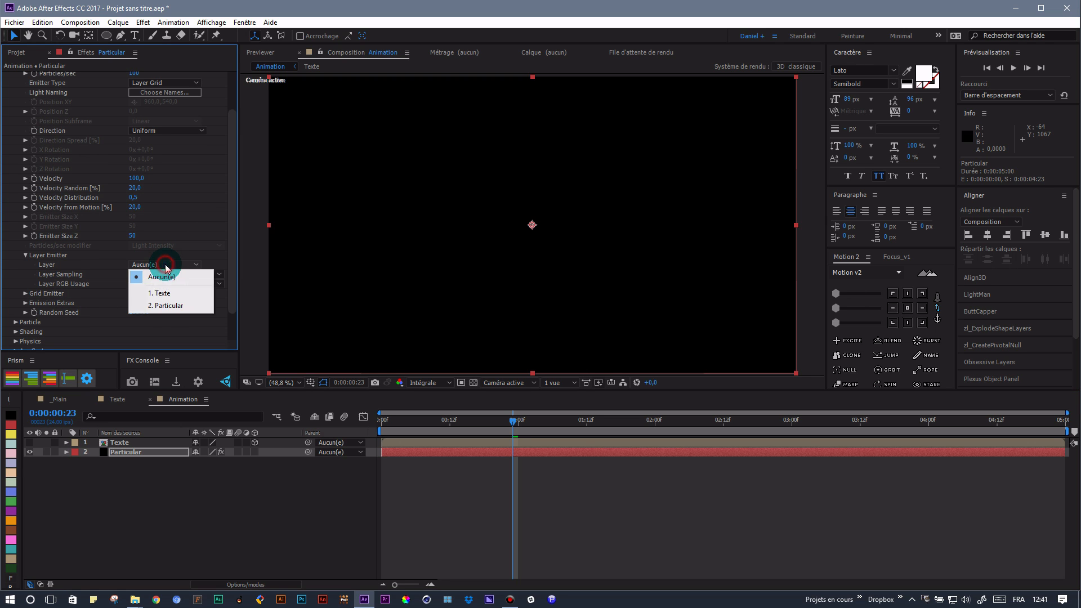
click(164, 284)
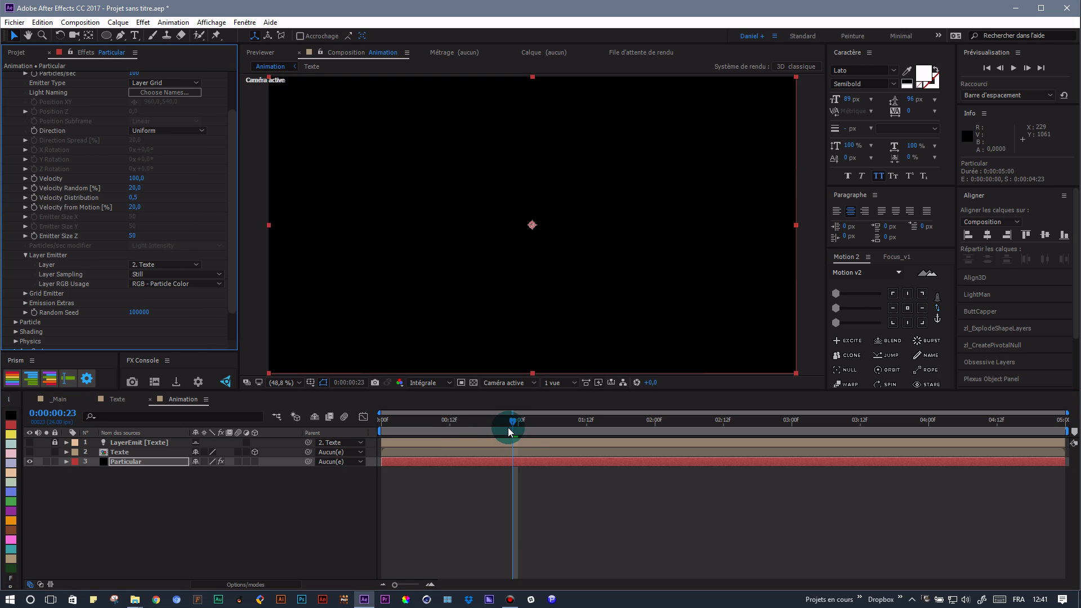
mouse_move(513, 431)
mouse_down()
mouse_move(636, 431)
mouse_move(530, 434)
mouse_up()
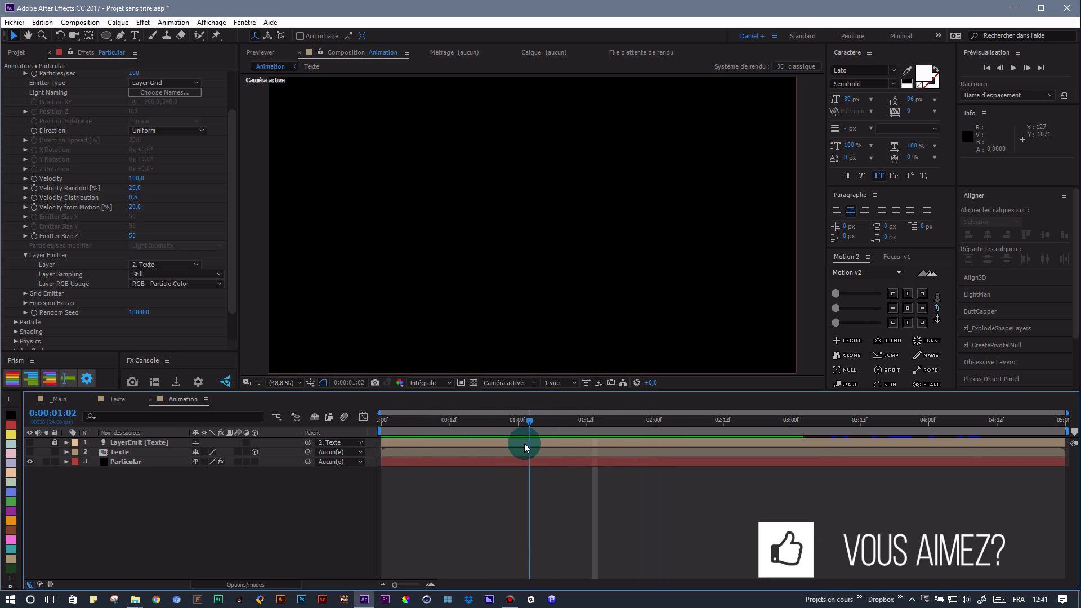
- Set the Grid Emitter to 755 particles in X and 455 particles in Y
click(26, 294)
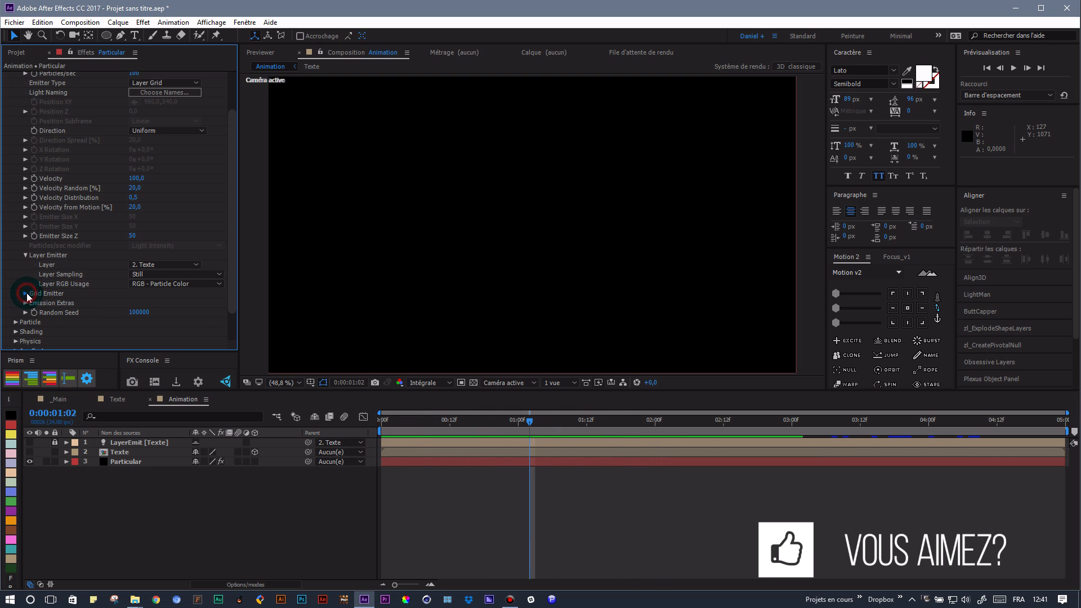
drag(130, 305, 241, 302)
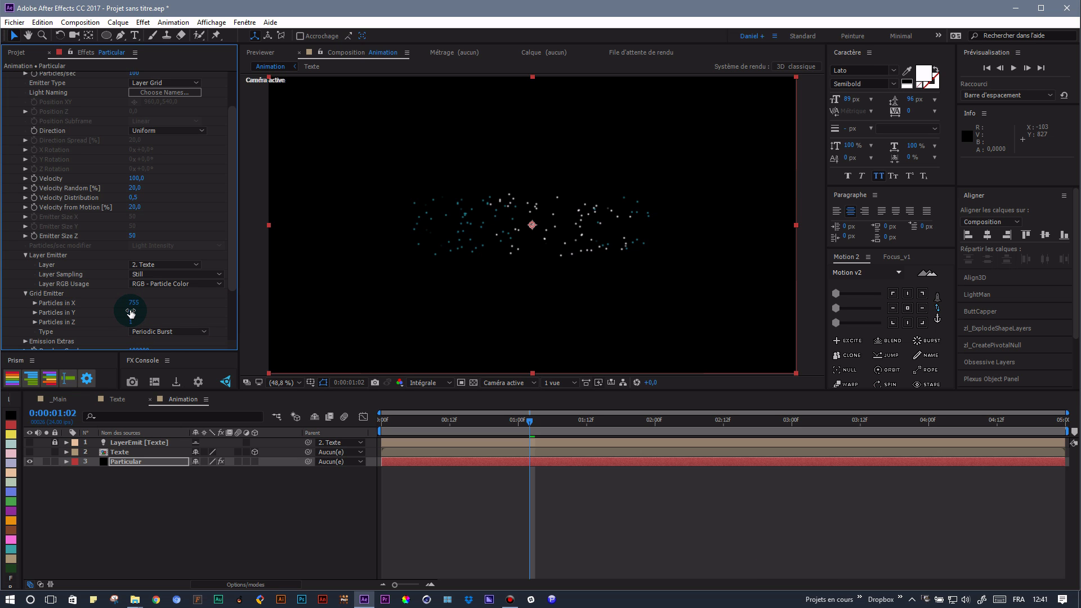
drag(131, 312, 155, 309)
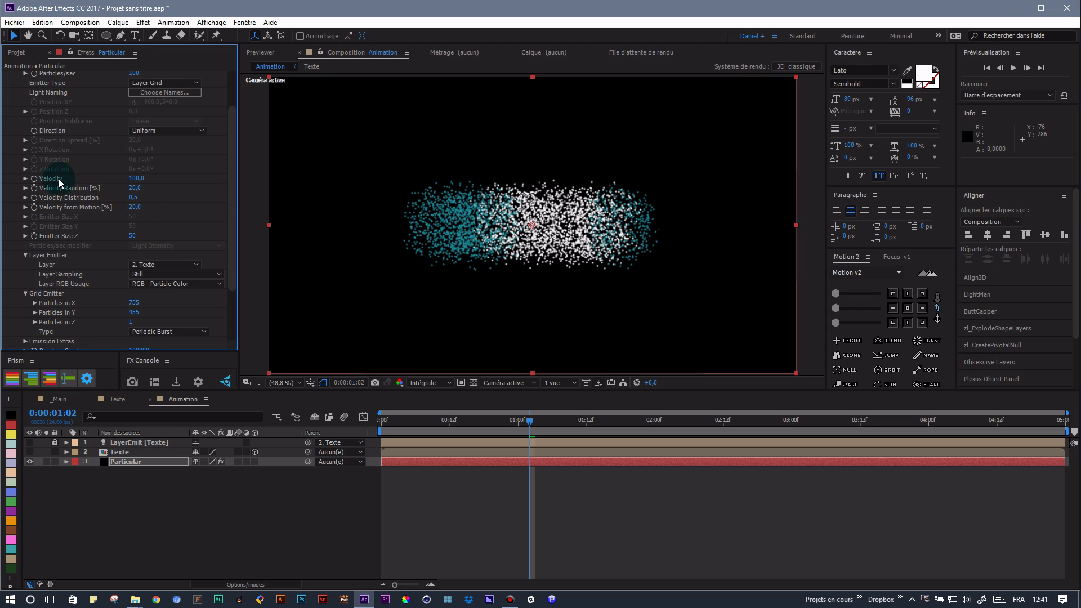
- Set Velocity, Velocity Random, Velocity Distribution, Velocity from Motion and Emitter Size Z to 0
click(138, 180)
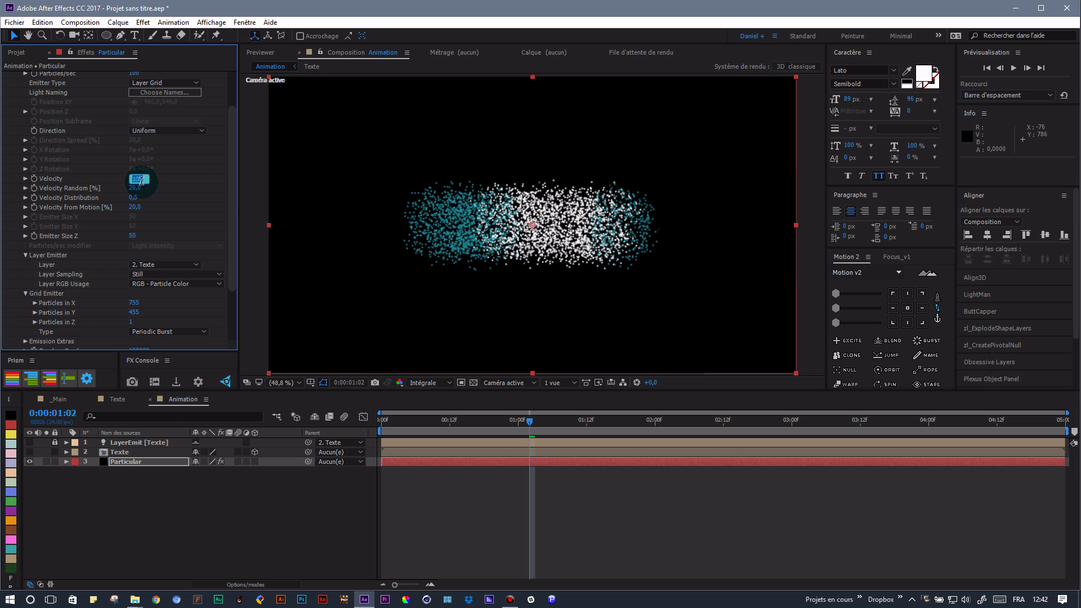
text(0)
key(Tab)
text(0)
key(Tab)
text(0)
key(Tab)
text(0)
key(Tab)
text(0)
key(Tab)
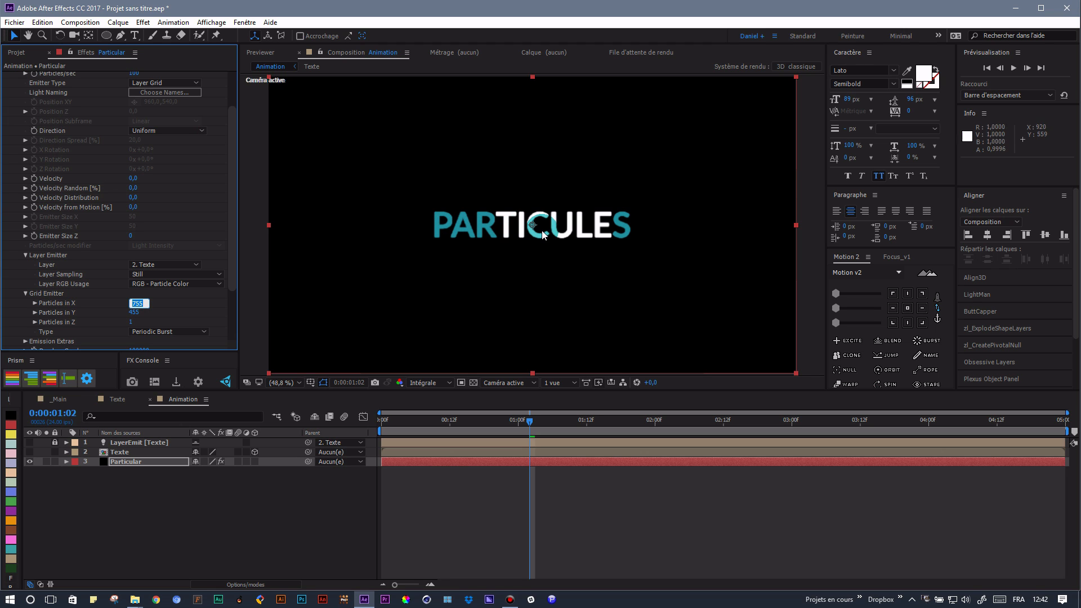
- Scrub through the opening frames and enable keyframing of Particles/sec at 0:00:00:00
drag(528, 424, 340, 430)
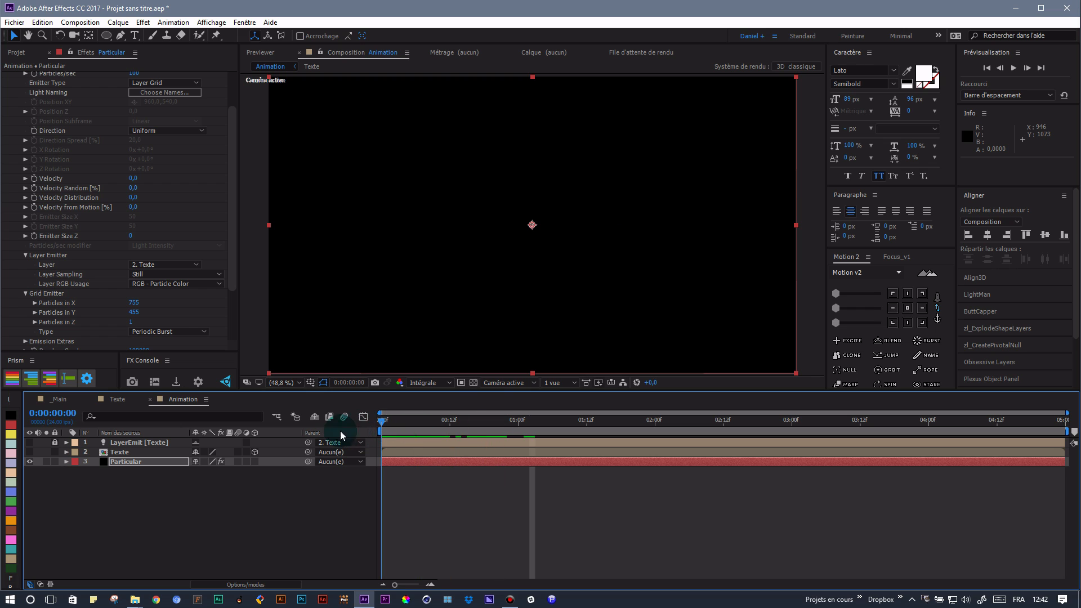
drag(383, 421, 428, 425)
scroll(106, 196, up, 2)
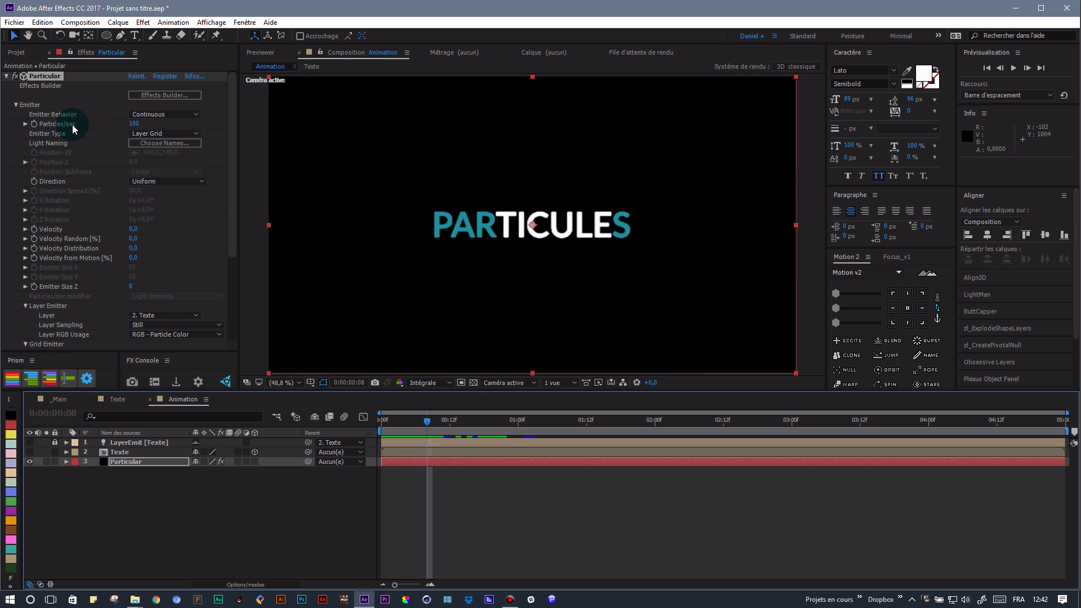
drag(427, 424, 382, 423)
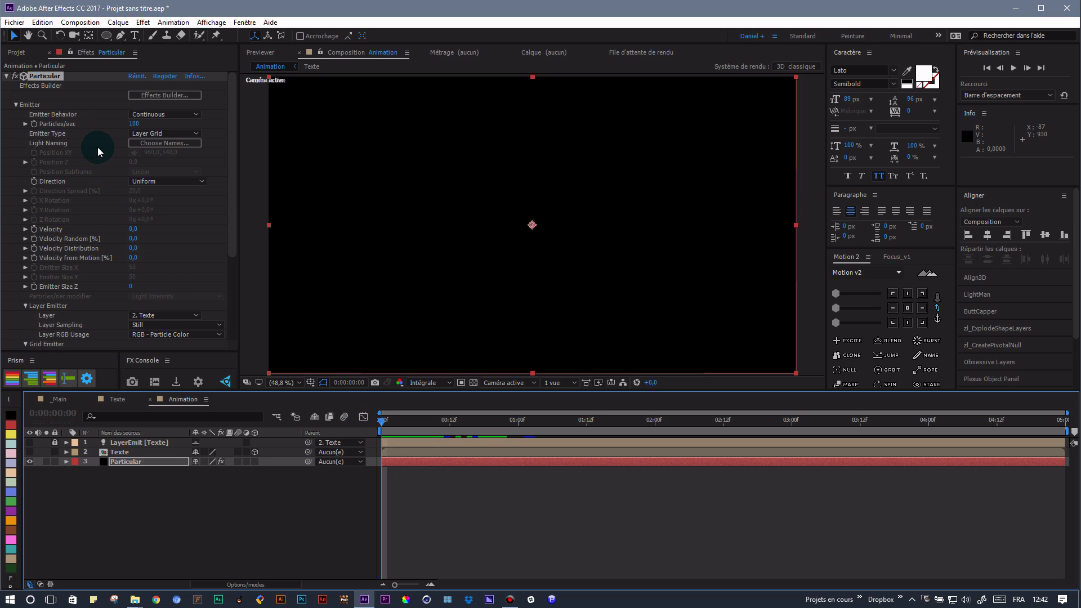
click(35, 126)
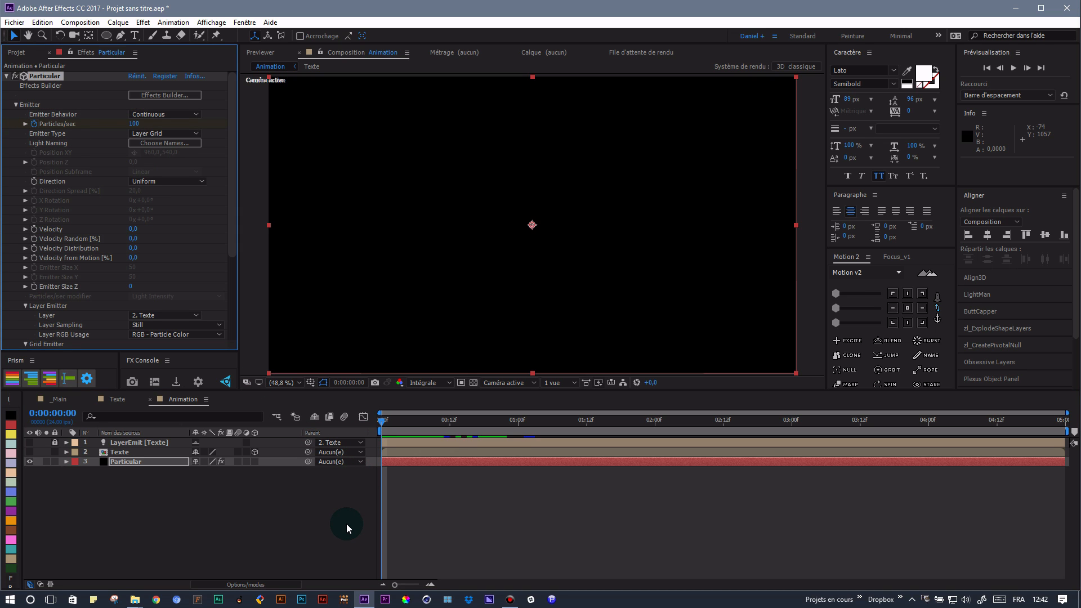
- Add a Particles/sec keyframe of 0 at 0:00:00:01 on the Particular layer and return to 0:00:00:00
key(Page_Down)
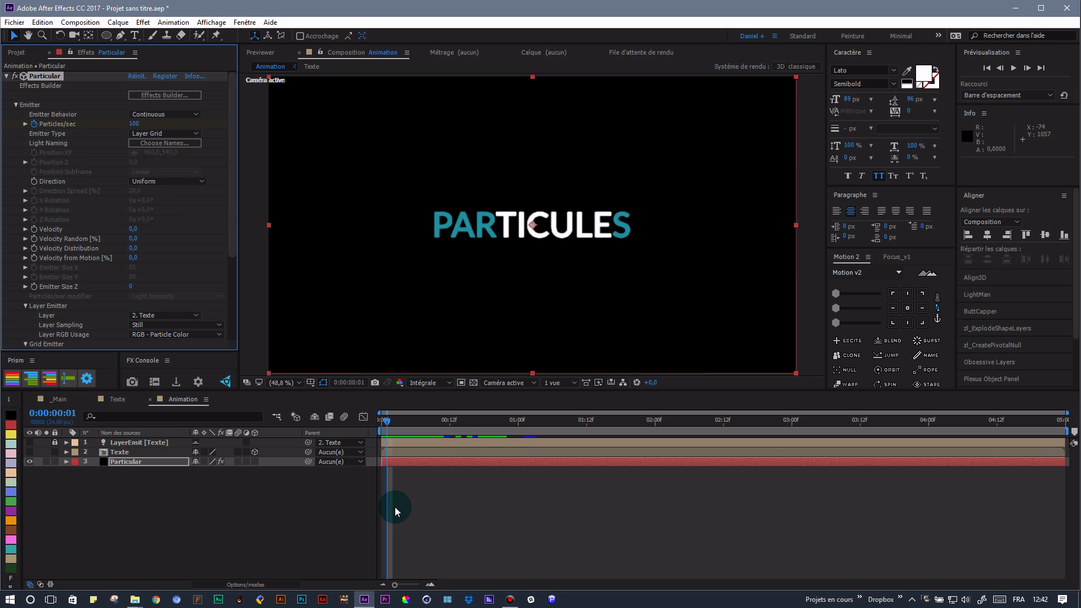
key(u)
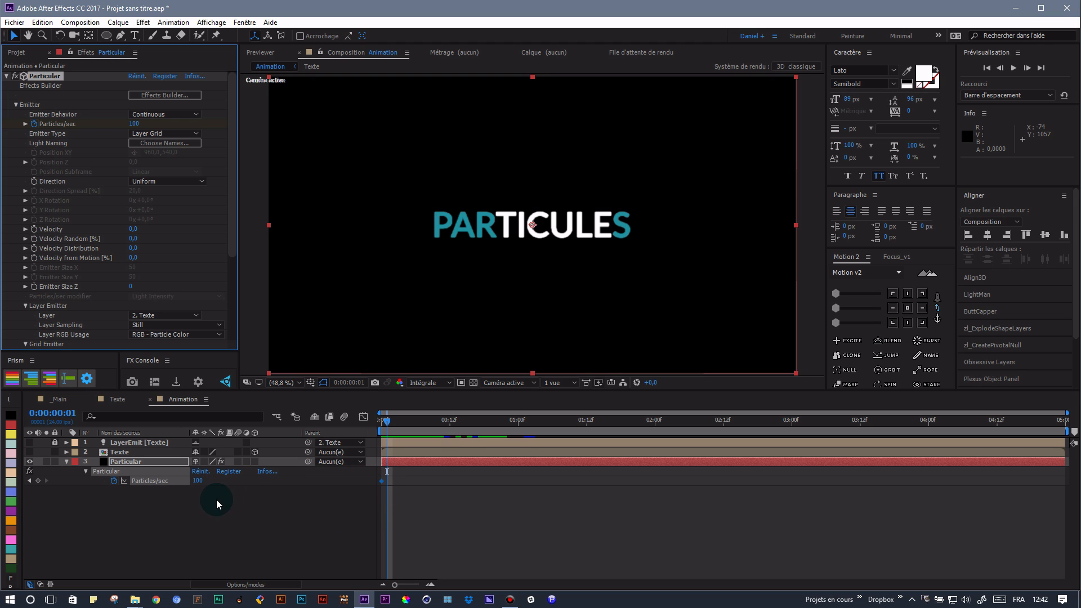
drag(197, 480, 135, 483)
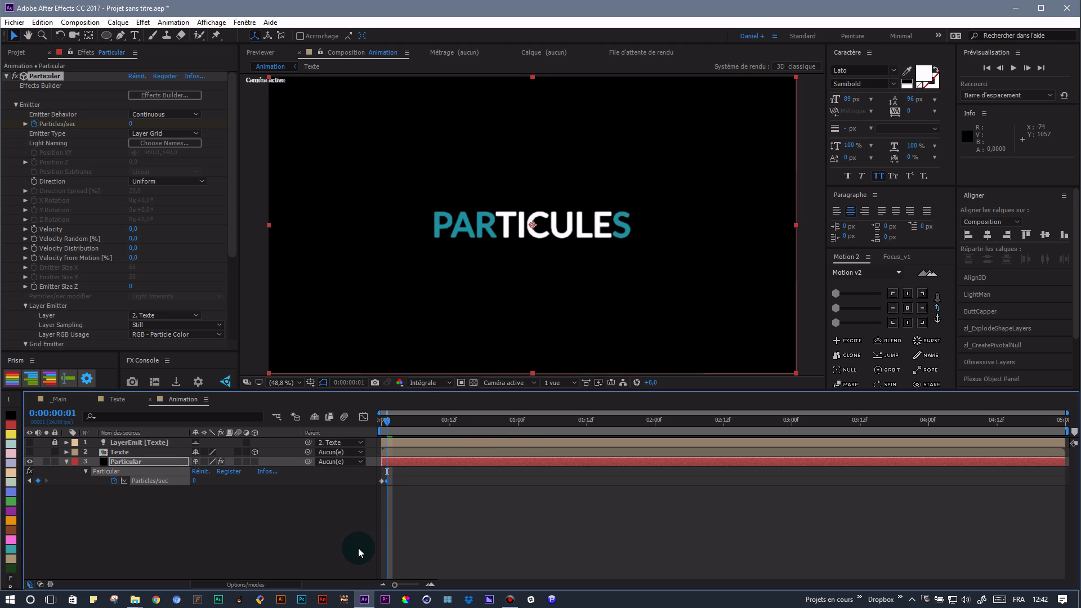
mouse_move(386, 423)
mouse_down()
mouse_move(377, 423)
mouse_move(557, 420)
mouse_move(365, 424)
mouse_up()
- Set the particle Life to 5 seconds and scrub forward to 0:00:00:09 to check the text
click(56, 221)
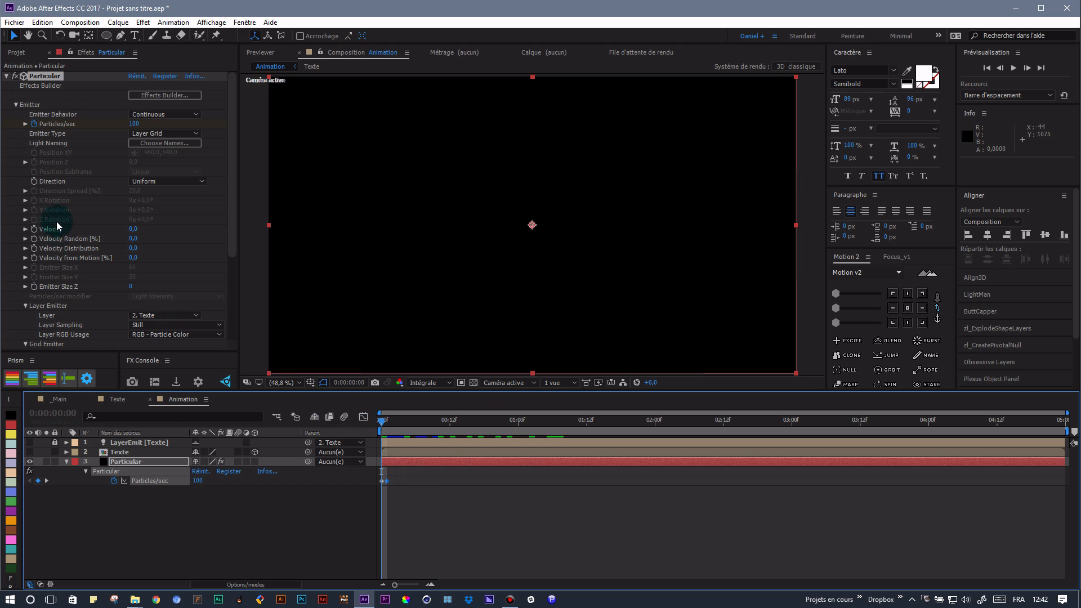
click(17, 106)
click(17, 114)
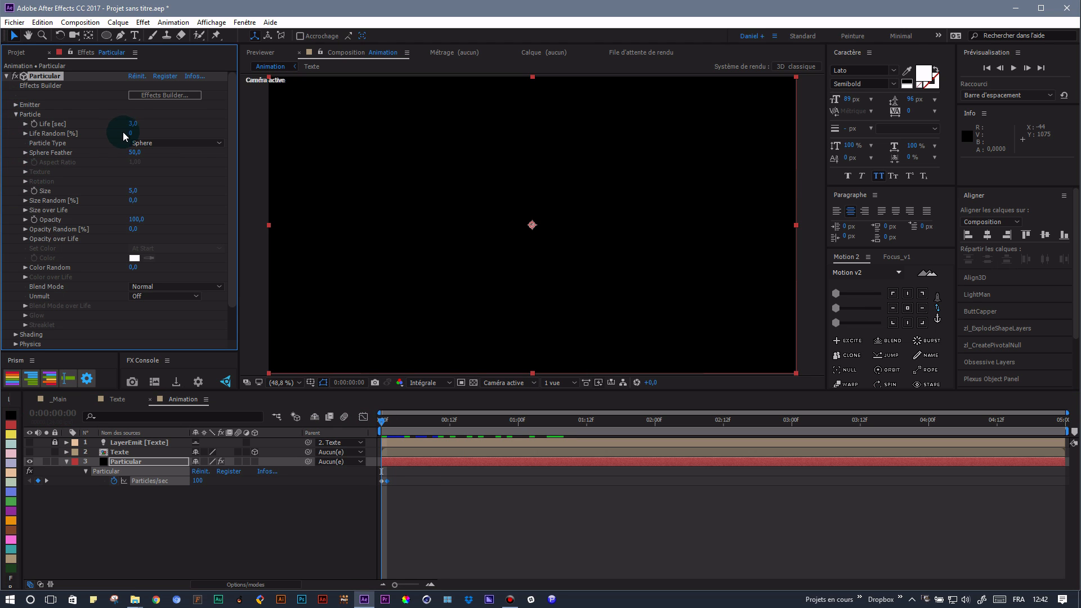
click(130, 124)
text(5)
click(386, 421)
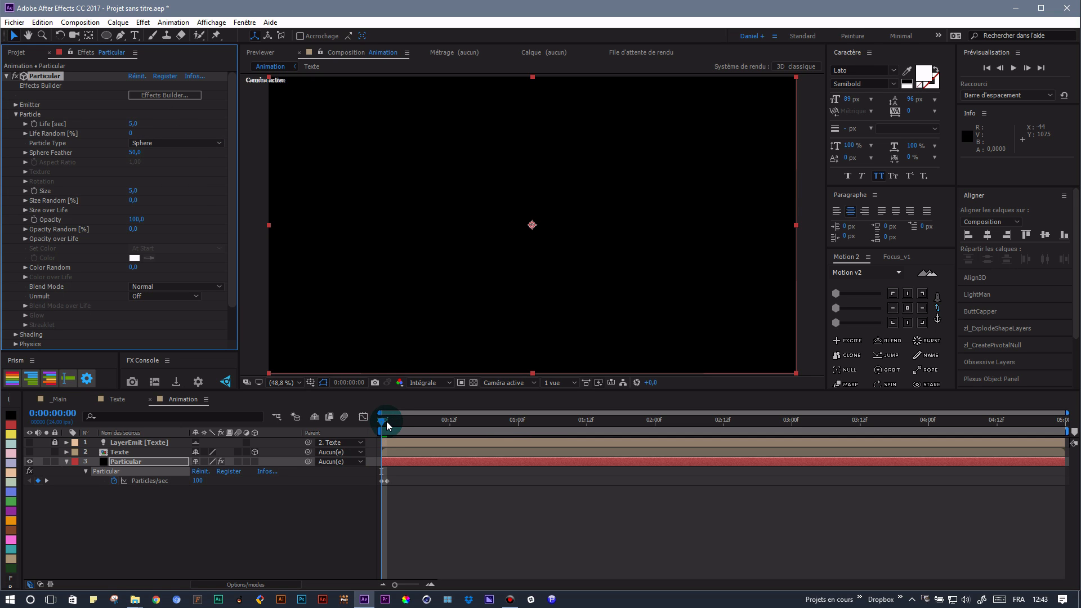
drag(382, 426, 432, 426)
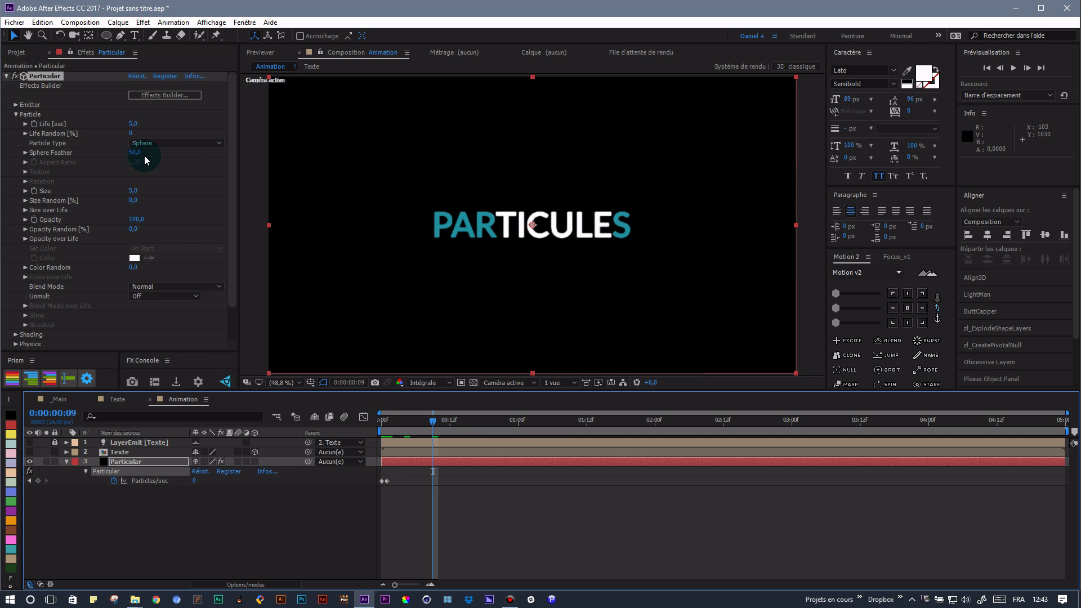
- Set the Size of Particular's particles to 3
click(135, 192)
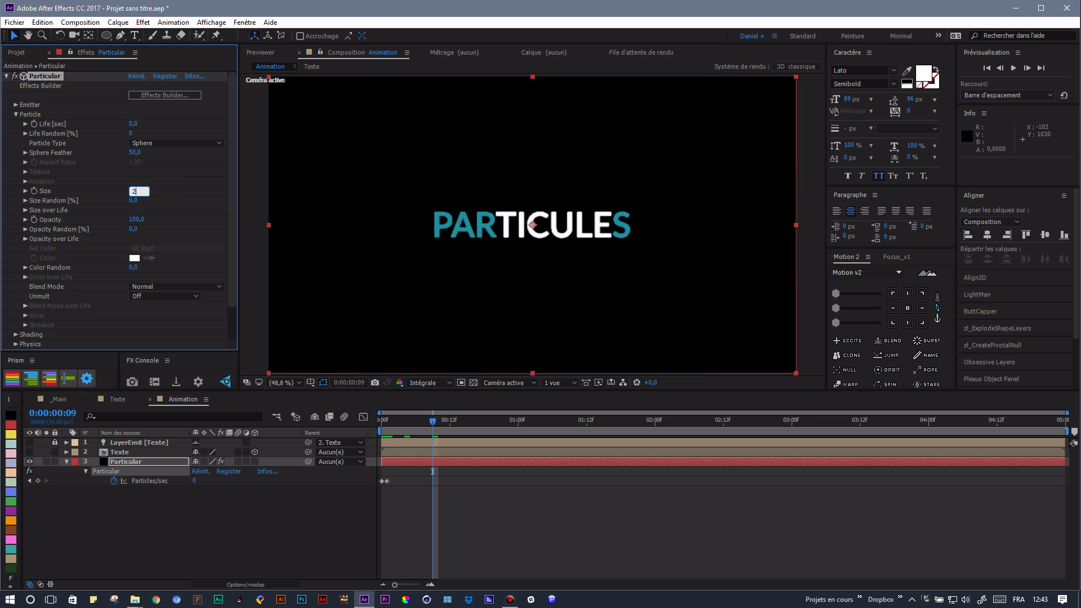
text(2)
click(165, 192)
click(134, 192)
text(3)
click(172, 194)
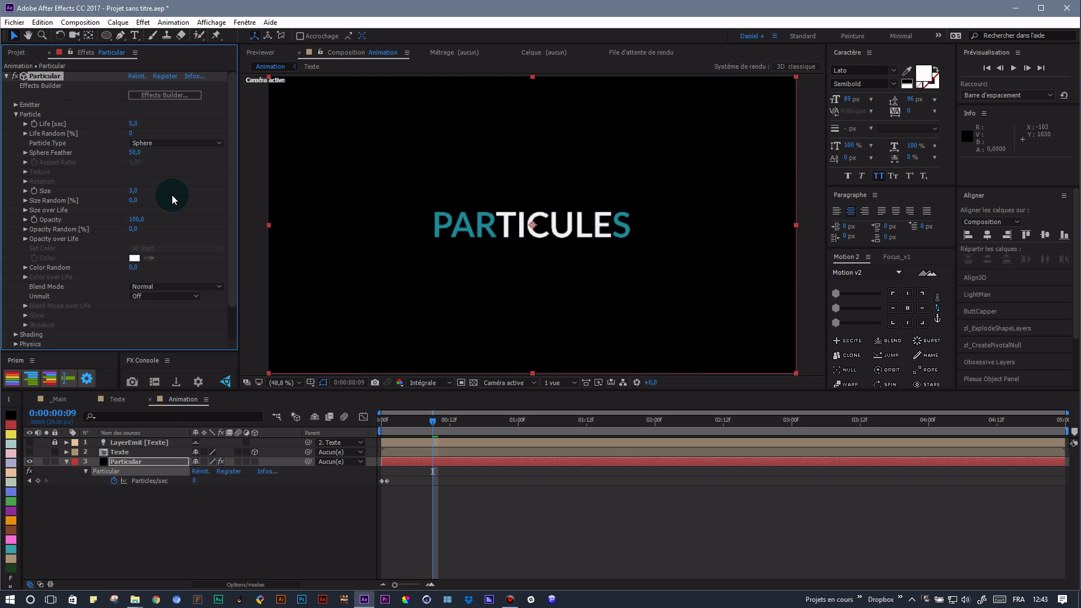
click(173, 241)
- Examine the particle text at 100 % magnification, then fit the composition back into the viewer
key(/)
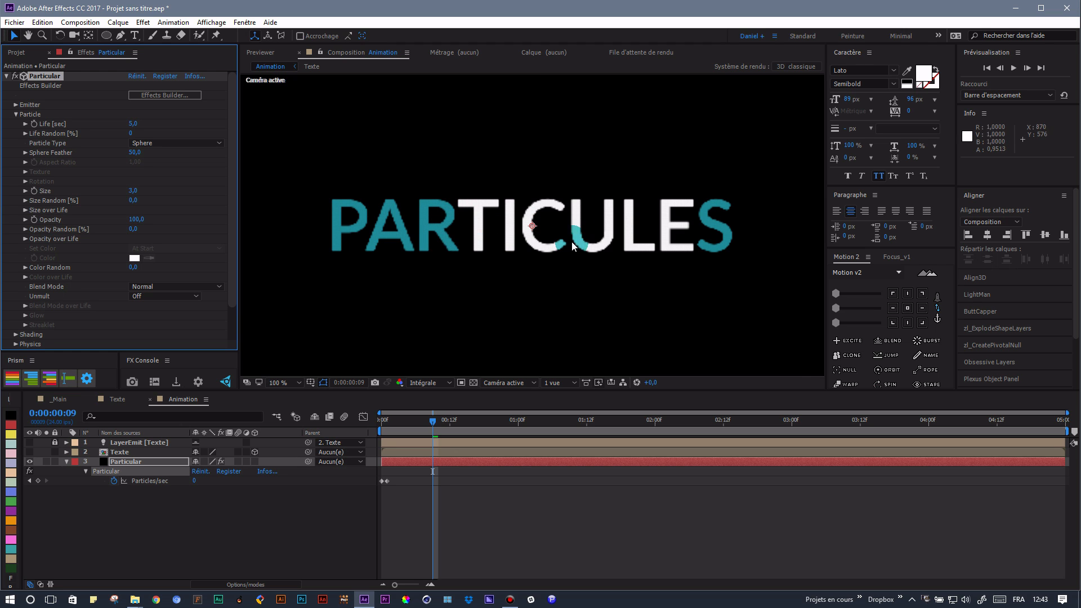
key(comma)
key(comma)
key(comma)
key(comma)
key(comma)
key(comma)
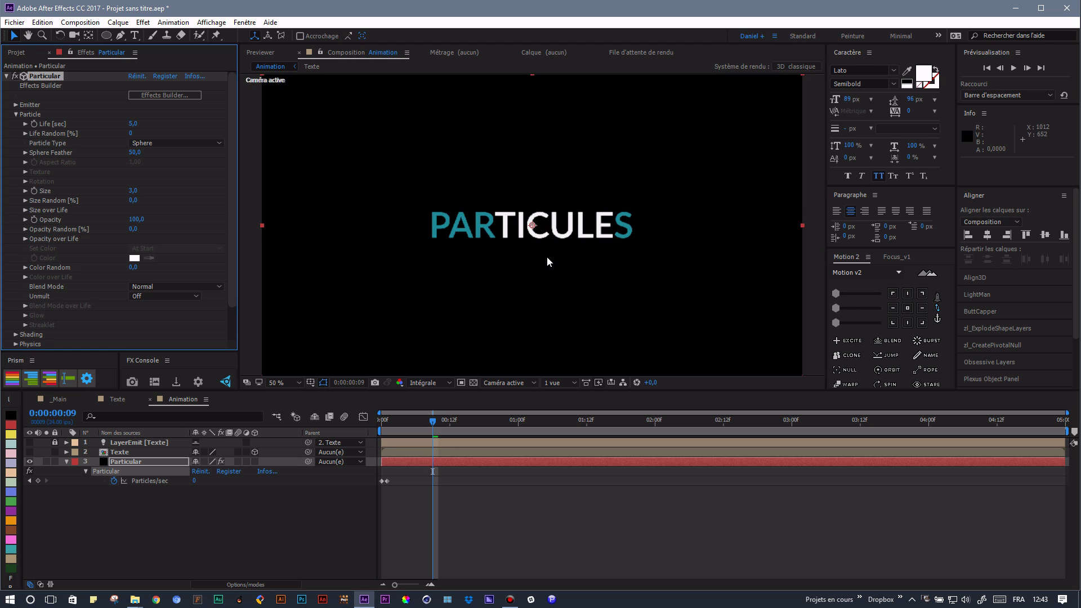
key(period)
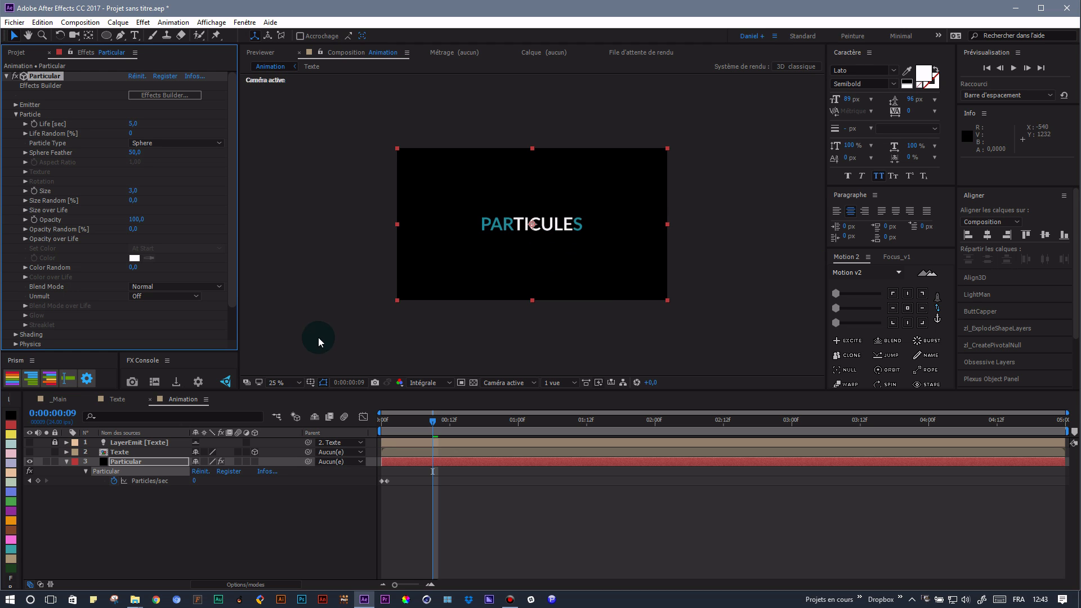
click(297, 383)
click(311, 180)
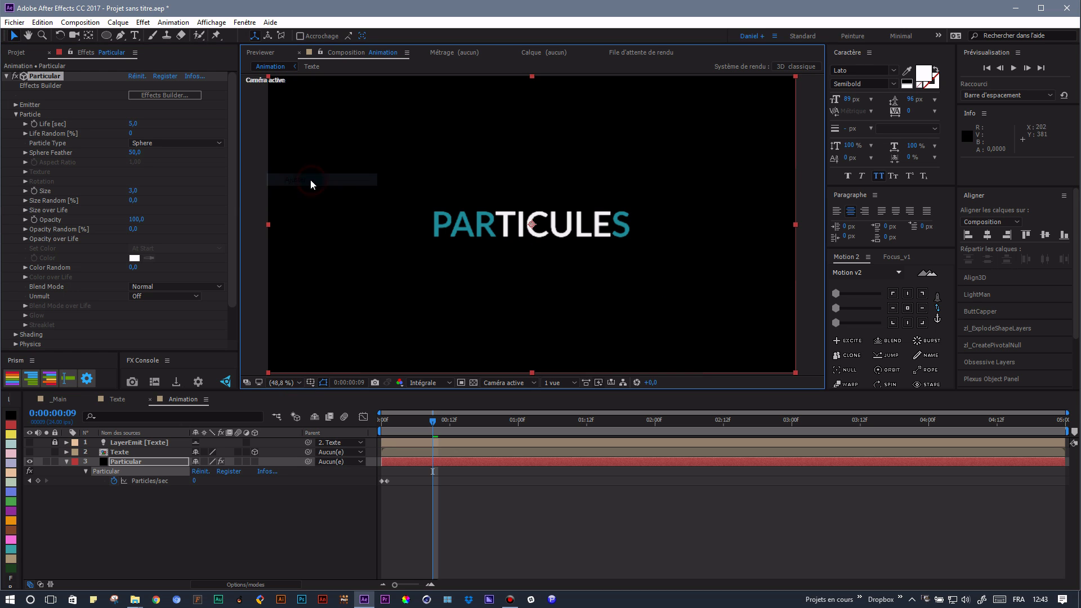
- At 0:00:02:00, raise Affect Position in Particular's Air Turbulence Field to 1273
click(16, 116)
click(15, 134)
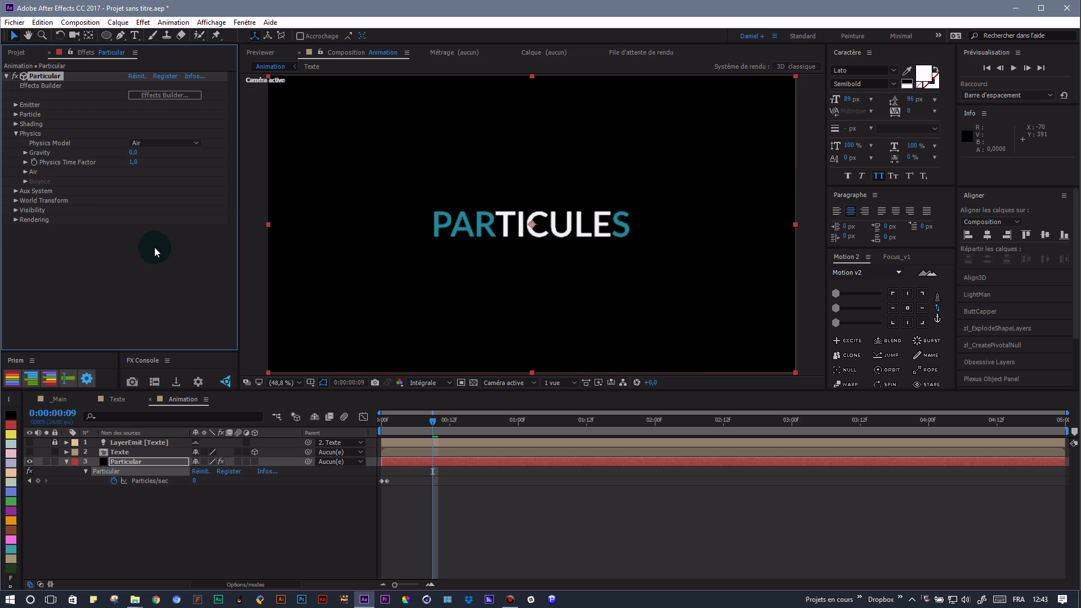
click(26, 172)
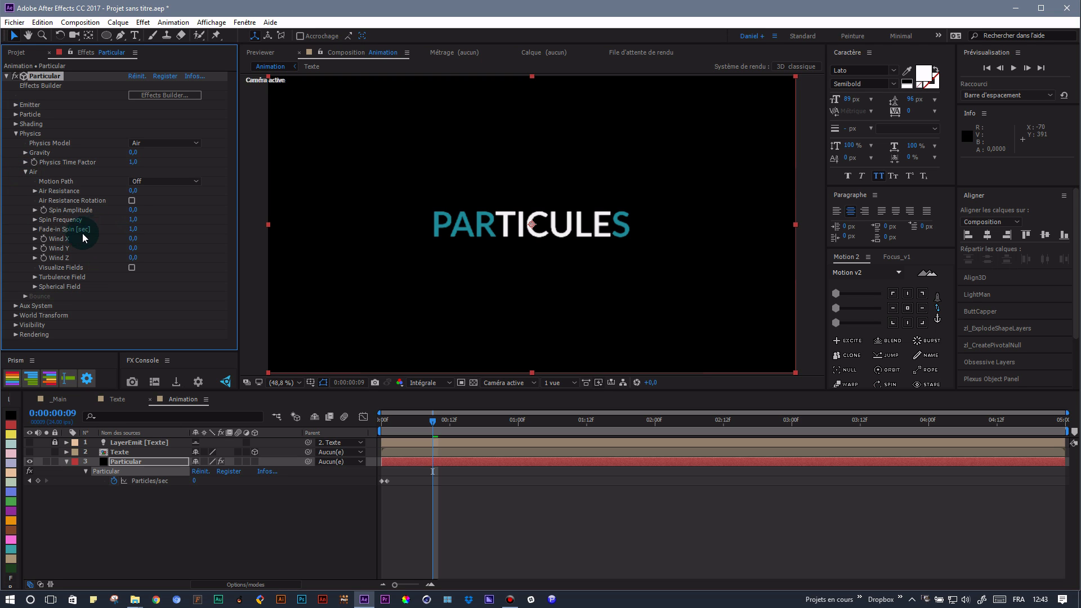
click(34, 277)
drag(432, 419, 655, 432)
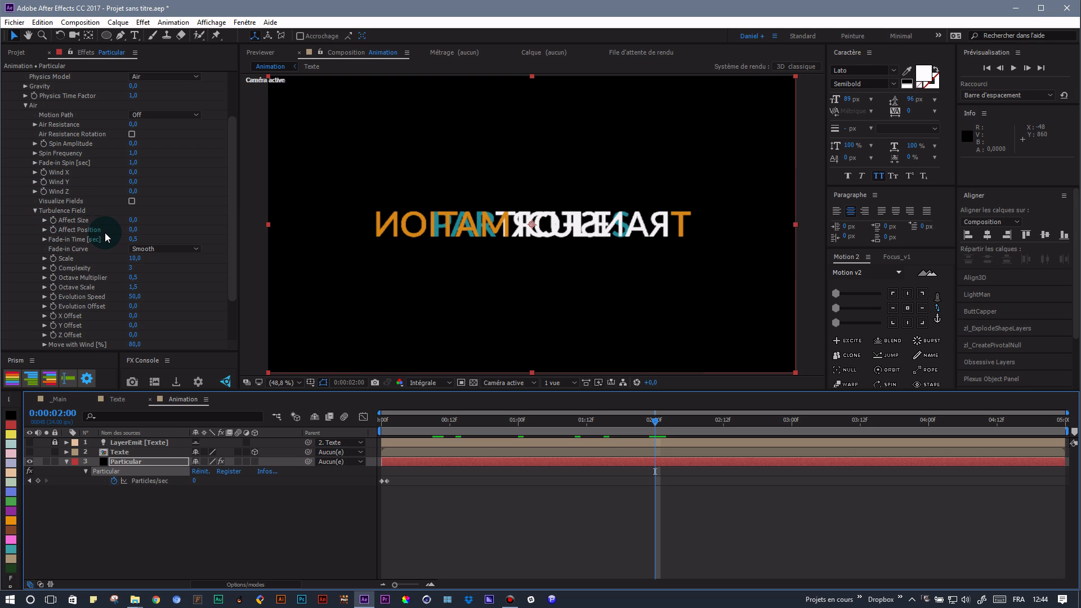
click(132, 230)
drag(132, 231, 614, 226)
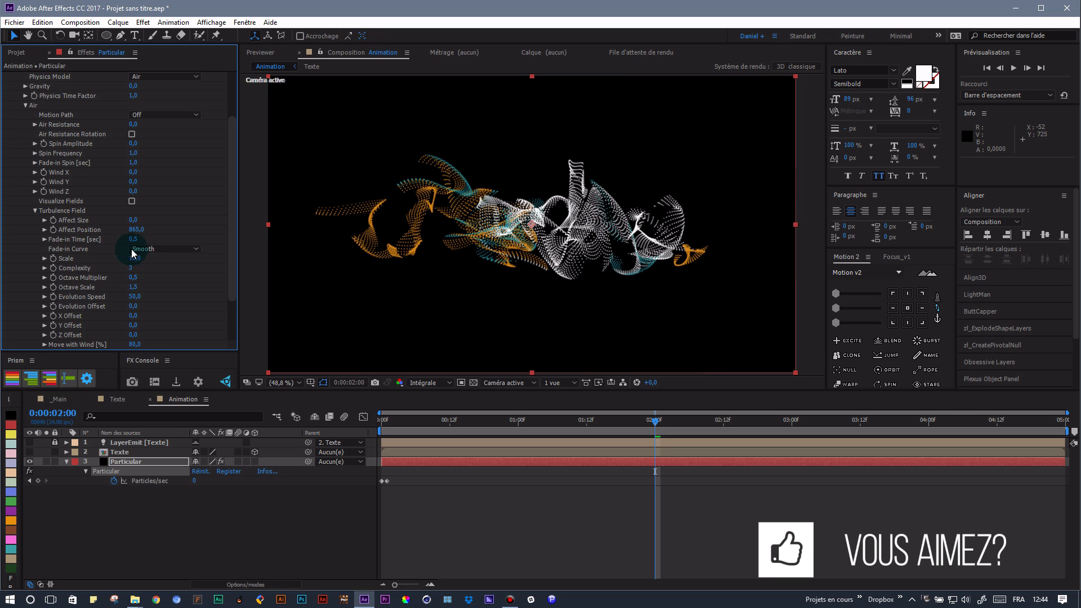
drag(133, 231, 236, 226)
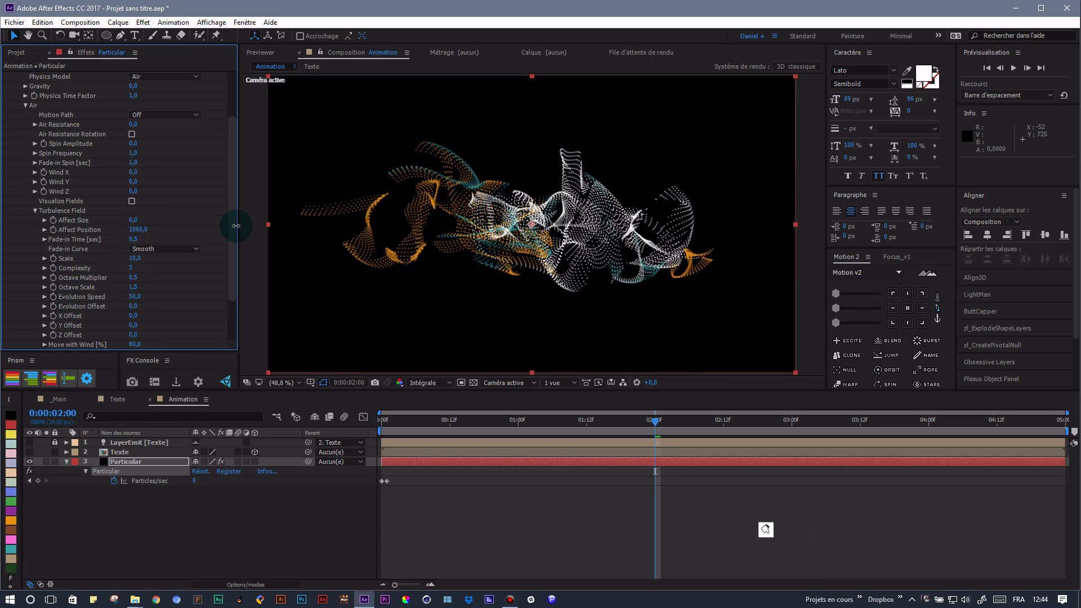
drag(236, 226, 350, 218)
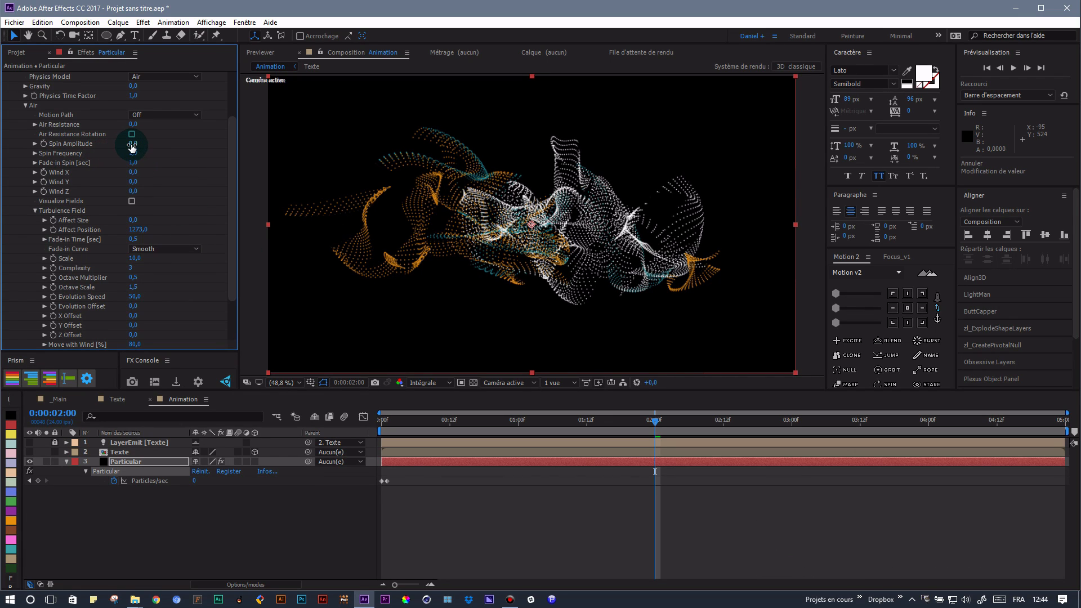
- Set the Air physics Spin Amplitude to 20 and scrub the timeline to review the particle dispersion
mouse_move(131, 144)
mouse_down()
mouse_move(160, 147)
mouse_move(137, 145)
mouse_up()
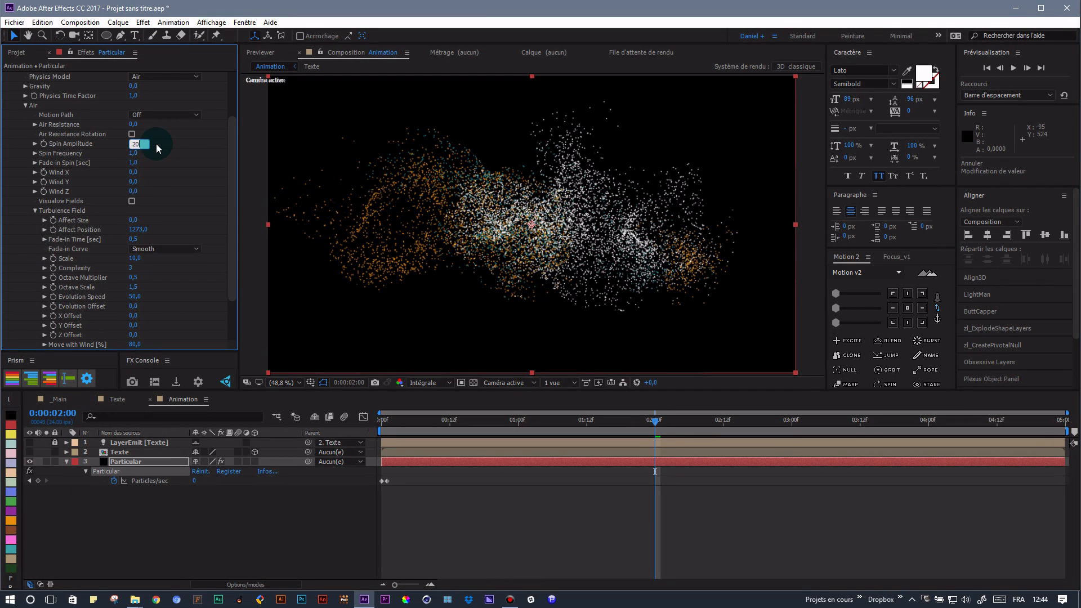
key(Return)
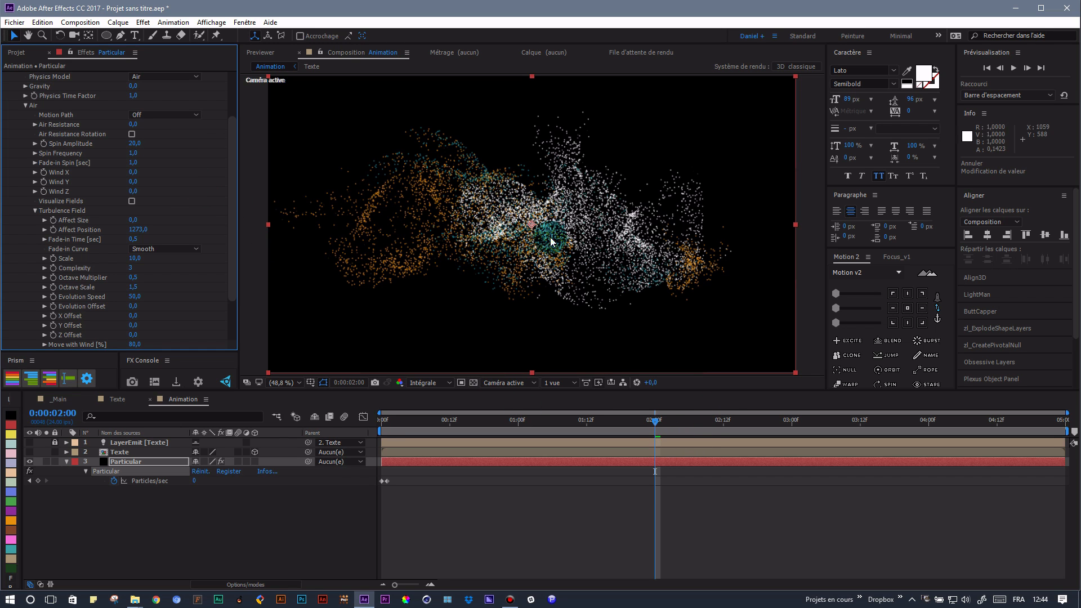
click(654, 423)
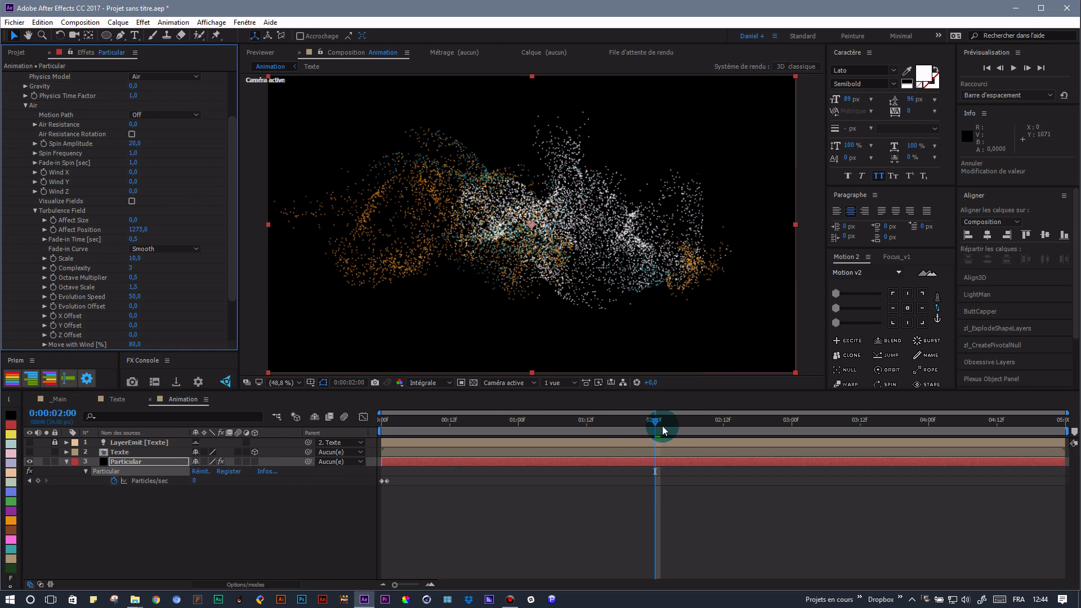
mouse_move(655, 424)
mouse_down()
mouse_move(373, 420)
mouse_move(655, 429)
mouse_up()
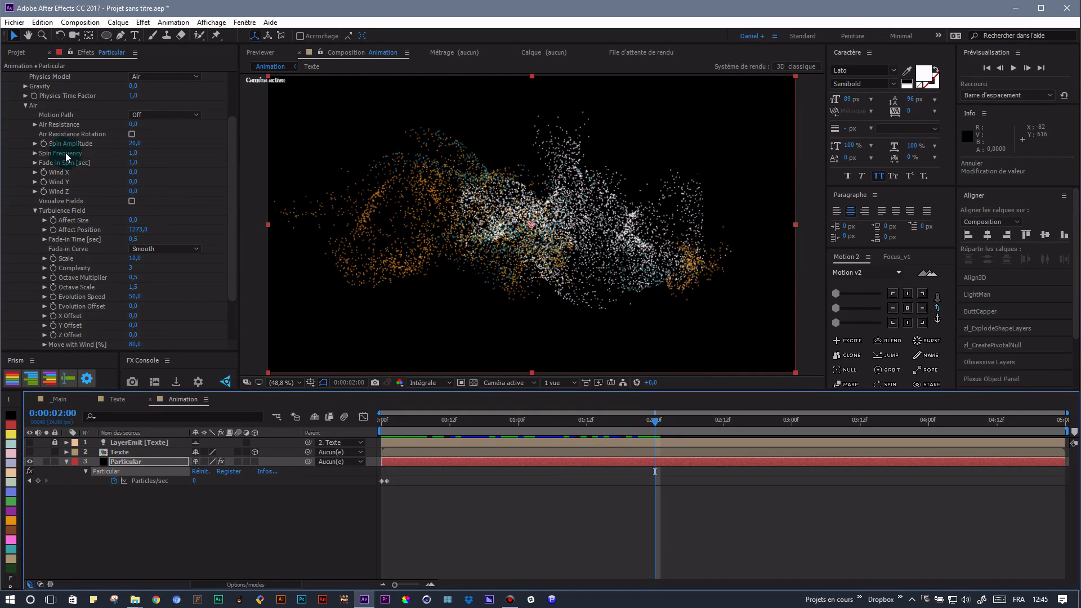
- Enable keyframing of Spin Amplitude and Affect Position at 0:00:02:00 and reveal the Particular layer's keyframed properties in the timeline
click(44, 145)
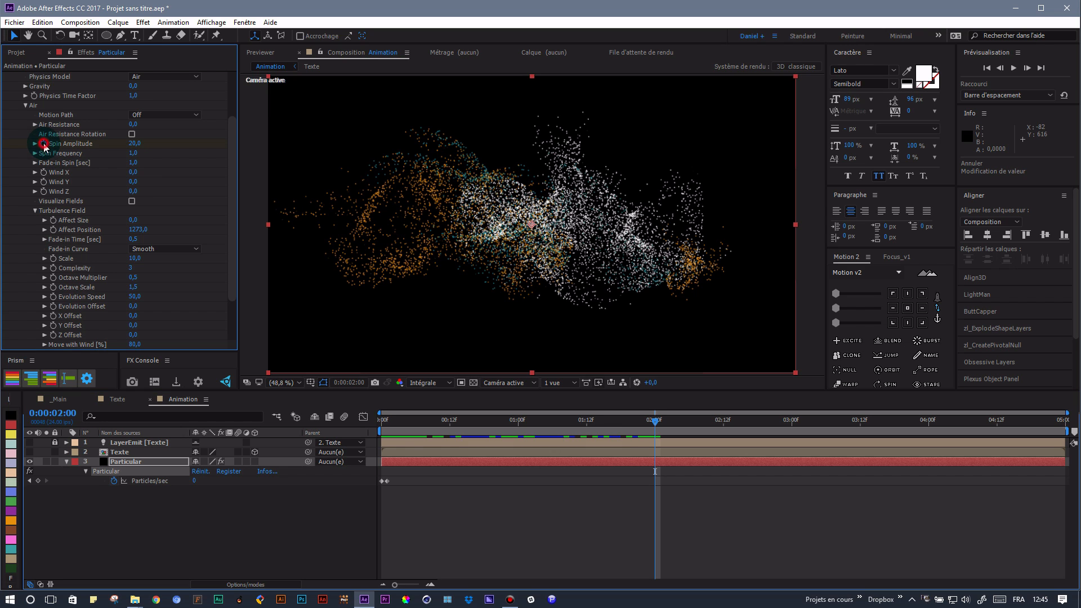
click(52, 231)
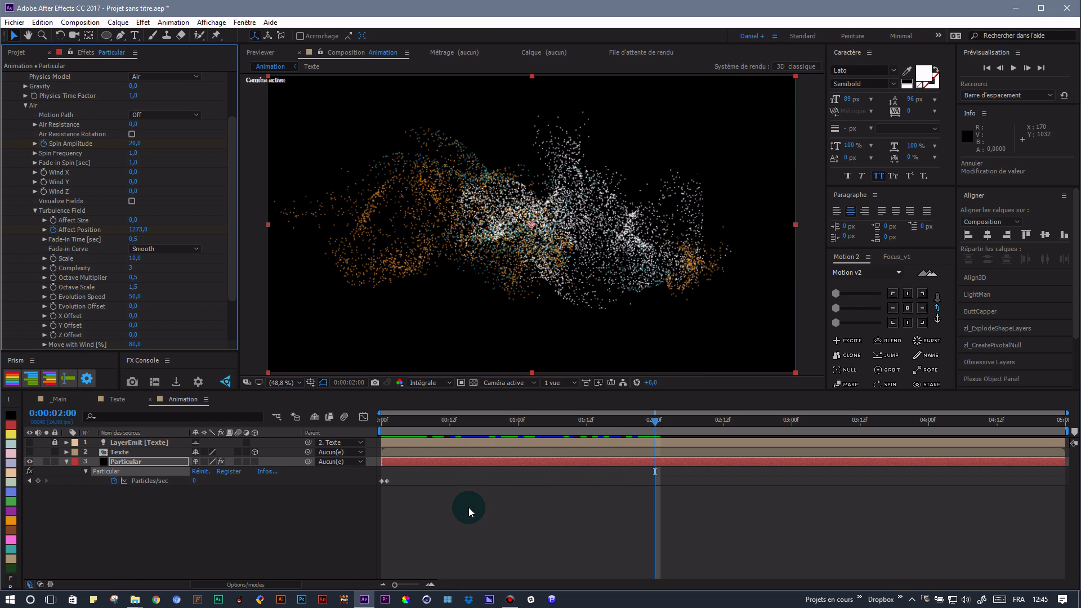
key(u)
key(u)
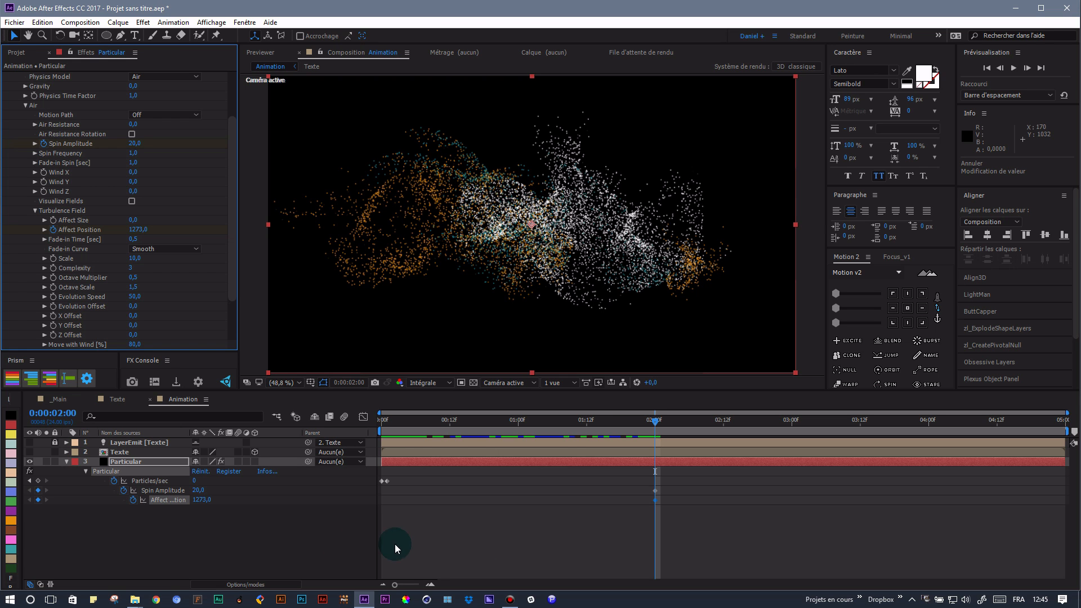
- At 0:00:01:00, set Spin Amplitude and Affect Position to 0
drag(655, 422, 521, 435)
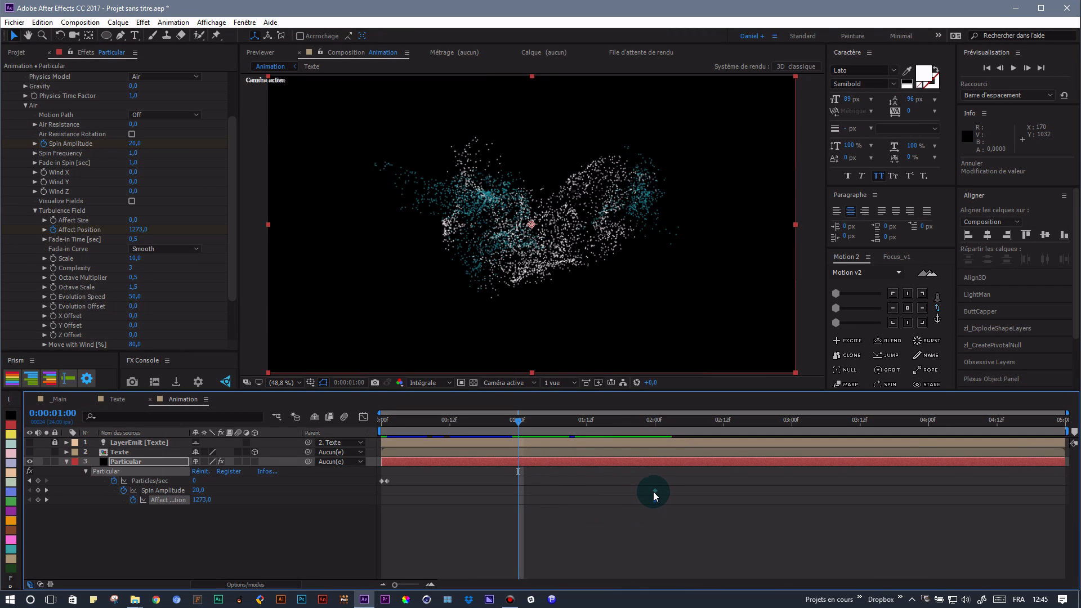
click(198, 491)
text(0)
click(201, 500)
text(0)
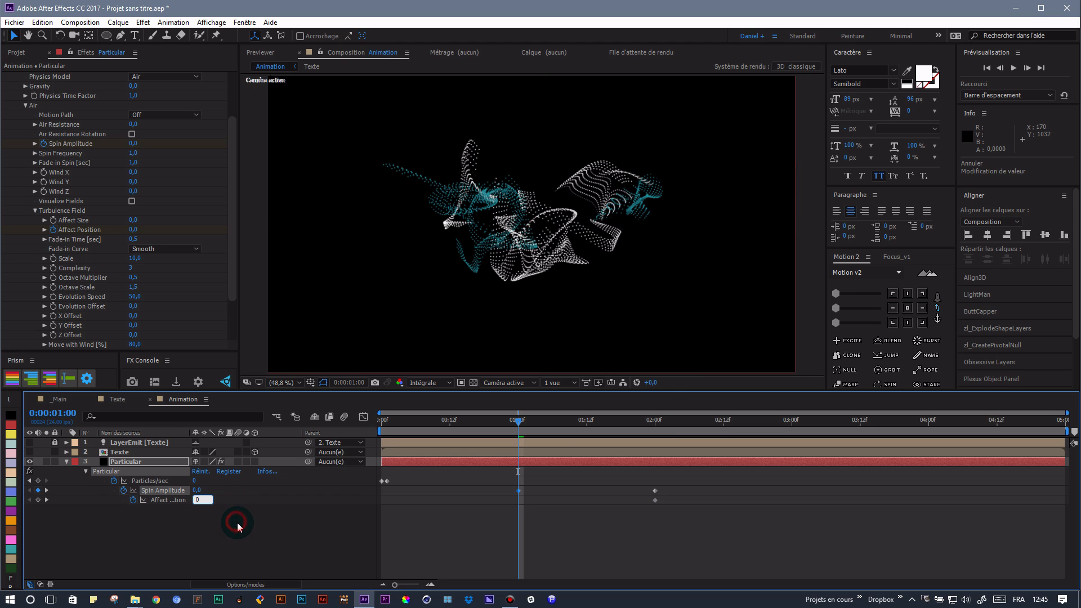
click(237, 526)
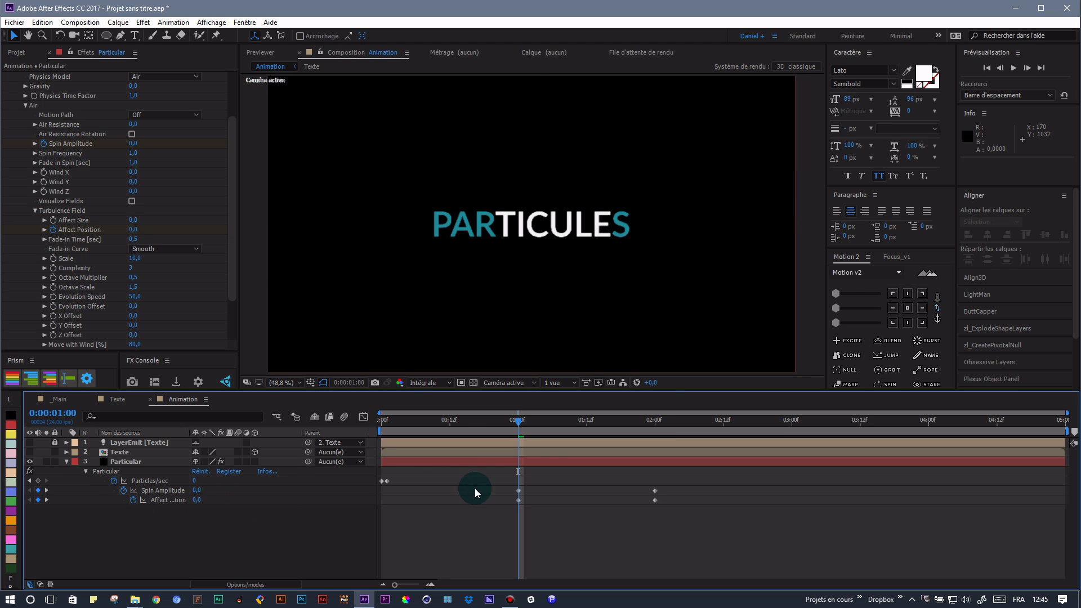
- Move the second Spin Amplitude keyframe earlier to 0:00:01:10 and go to that frame
click(654, 491)
click(654, 491)
drag(596, 493, 576, 493)
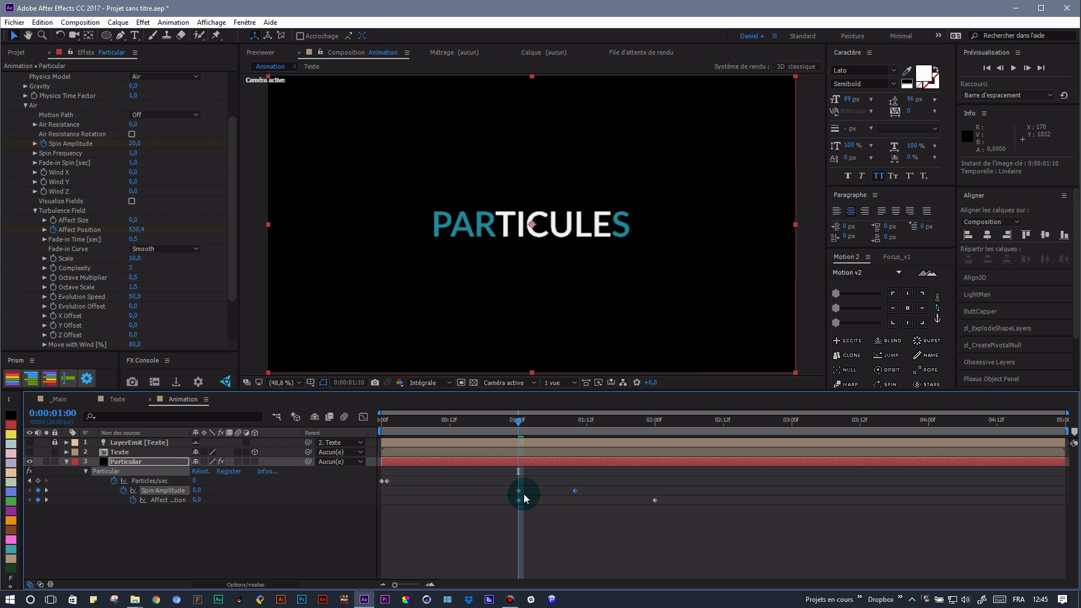
key(k)
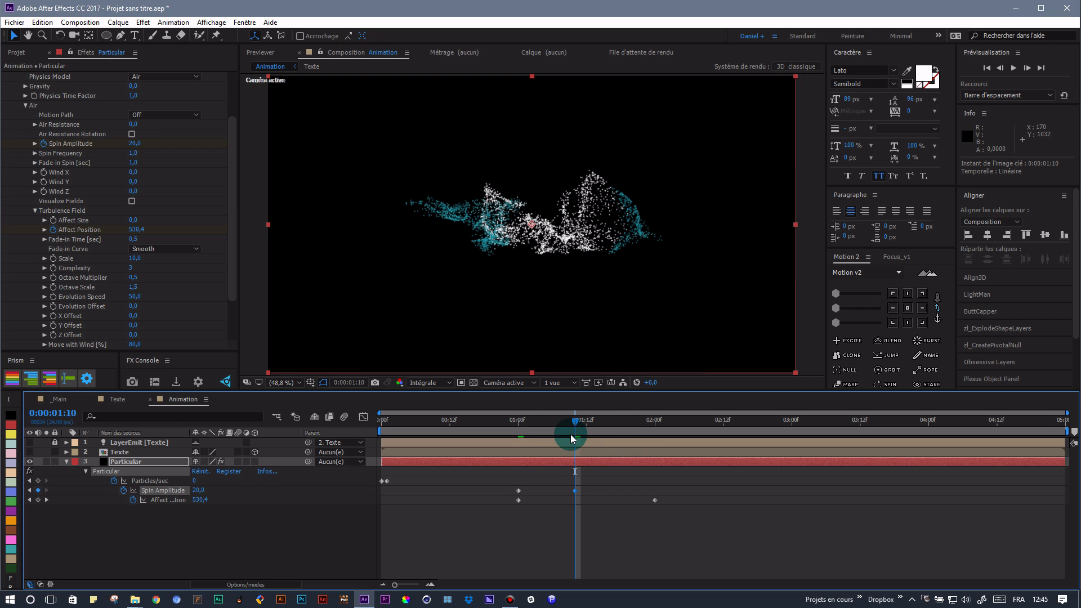
- Copy the Spin Amplitude and Affect Position keyframes from 0:00:01:00 to 0:00:03:00
drag(575, 420, 791, 437)
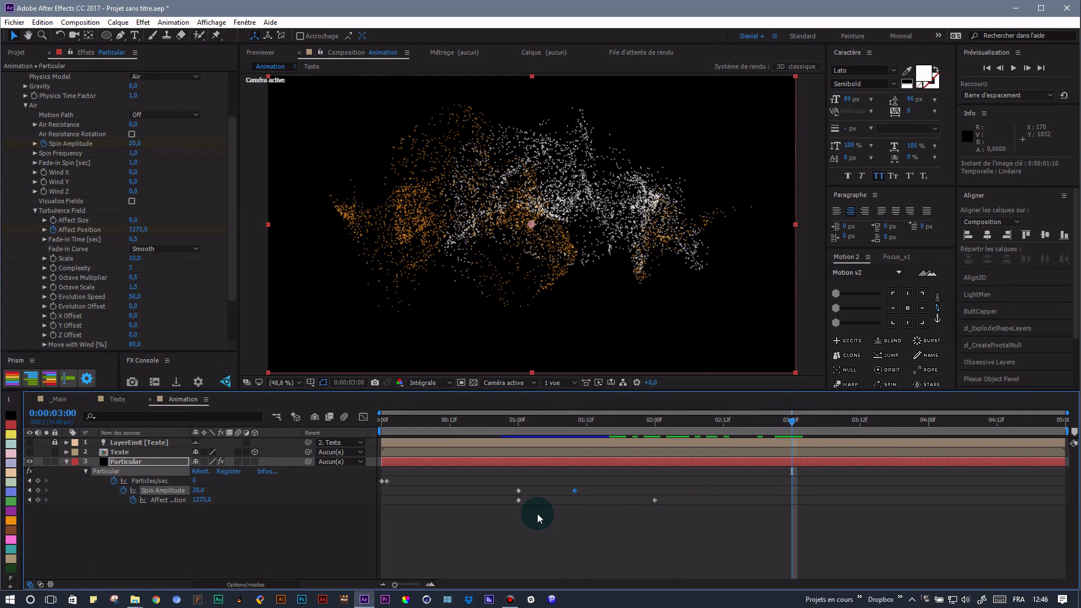
drag(510, 482, 558, 532)
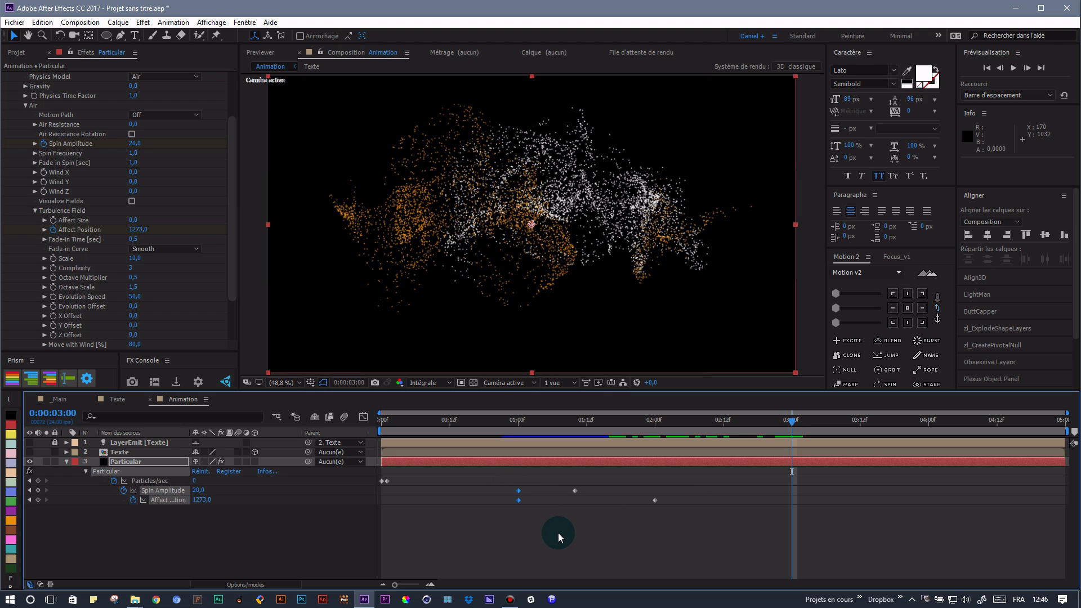
key(ctrl+v)
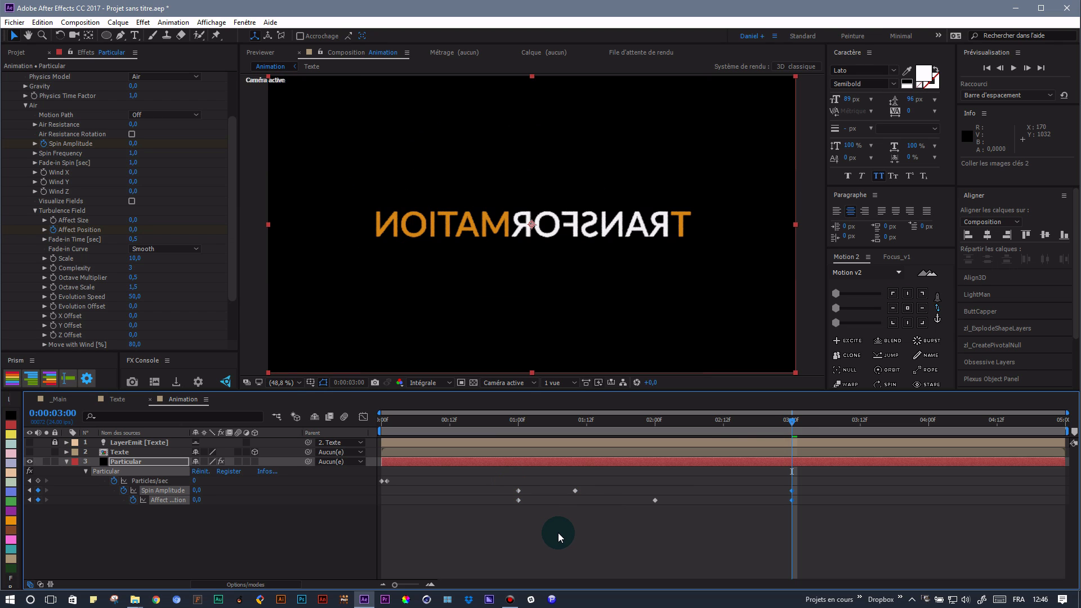
- Copy the Spin Amplitude keyframe from 0:00:01:10 to 0:00:02:14 and scrub ahead to 0:00:03:03
click(575, 490)
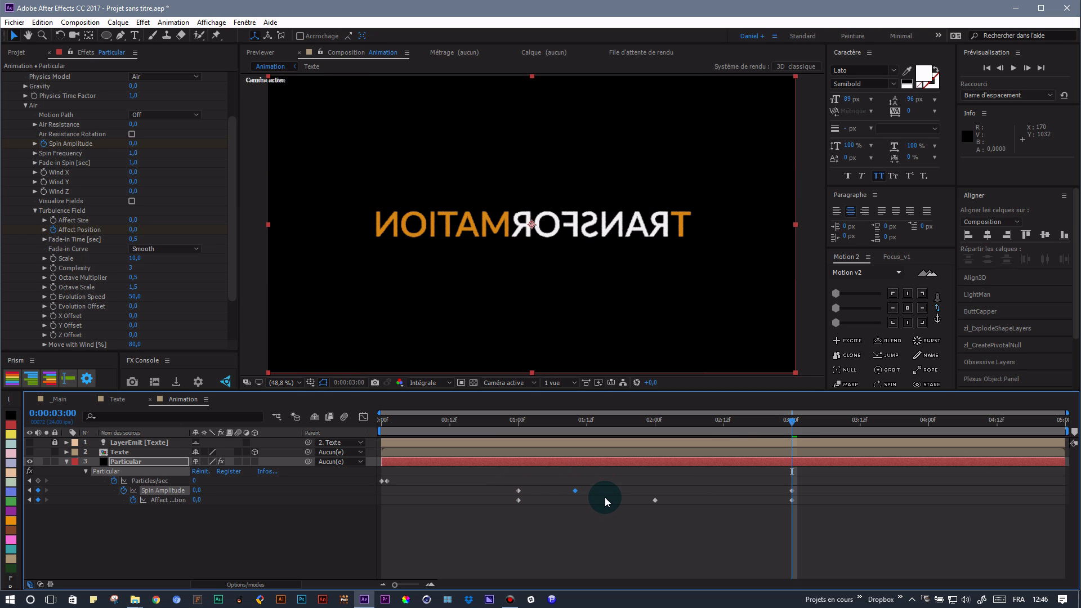
key(shift+Page_Up)
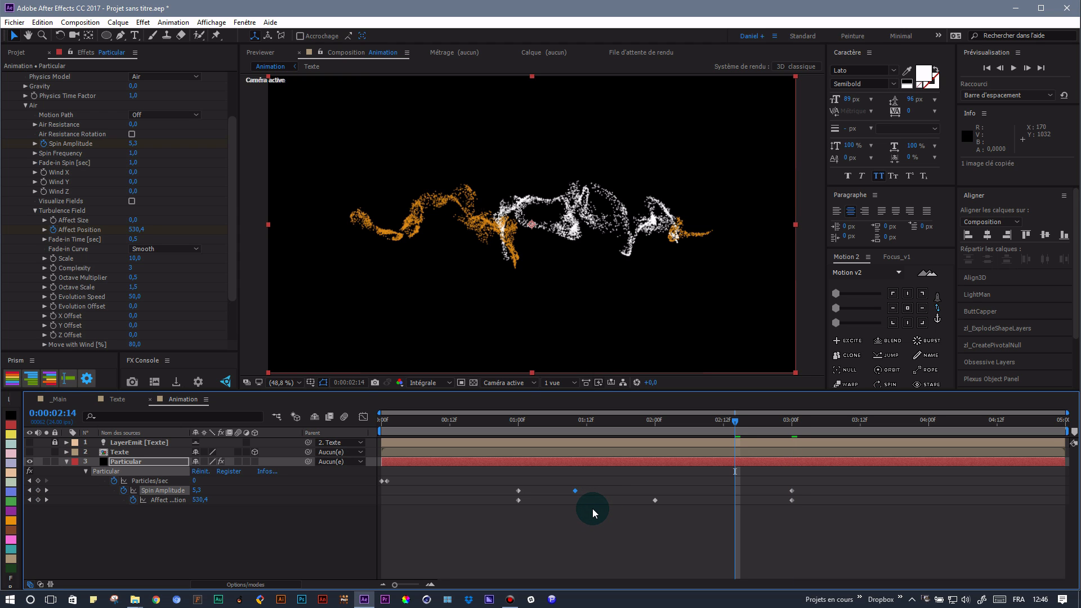
drag(736, 424, 809, 428)
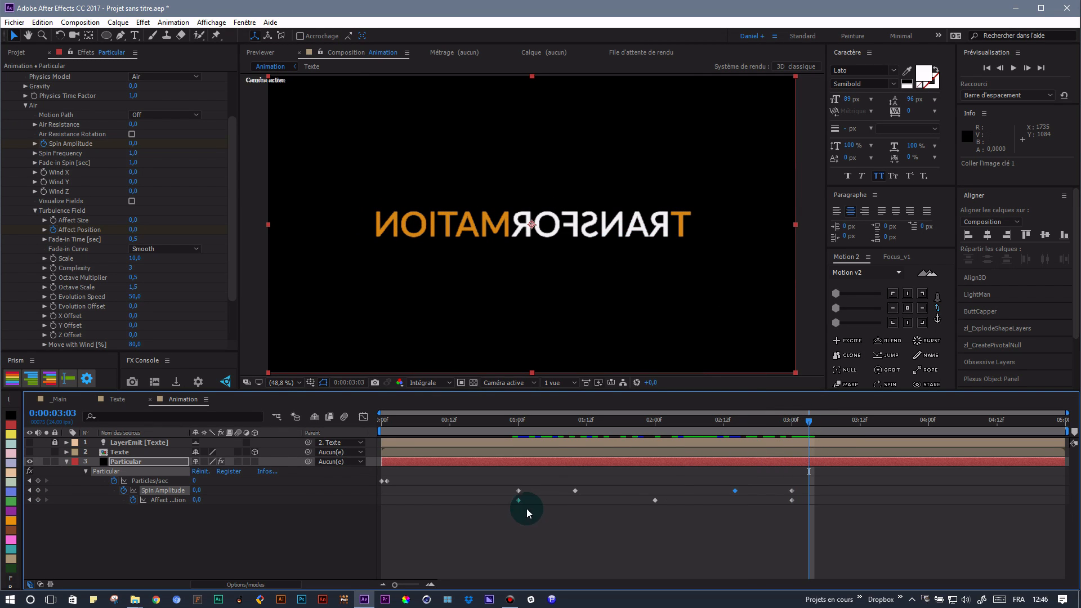
- Apply Easy Ease to all Spin Amplitude and Affect Position keyframes and scrub through the animation
drag(511, 479, 810, 516)
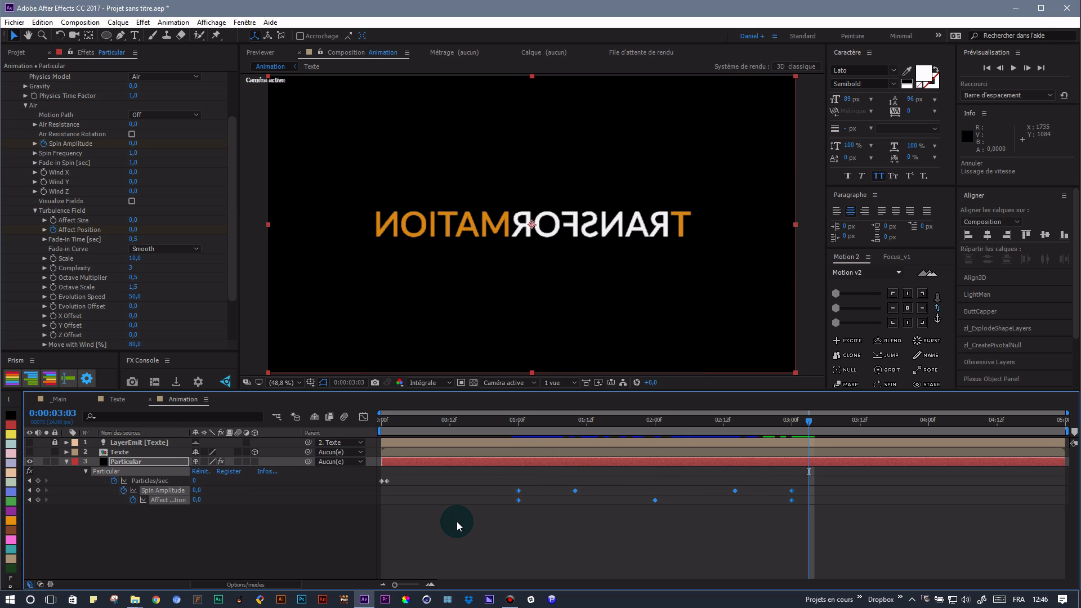
key(F9)
drag(504, 424, 808, 421)
- Create a two-node camera with the 24 mm preset and place it at the top of the layer stack
right_click(270, 540)
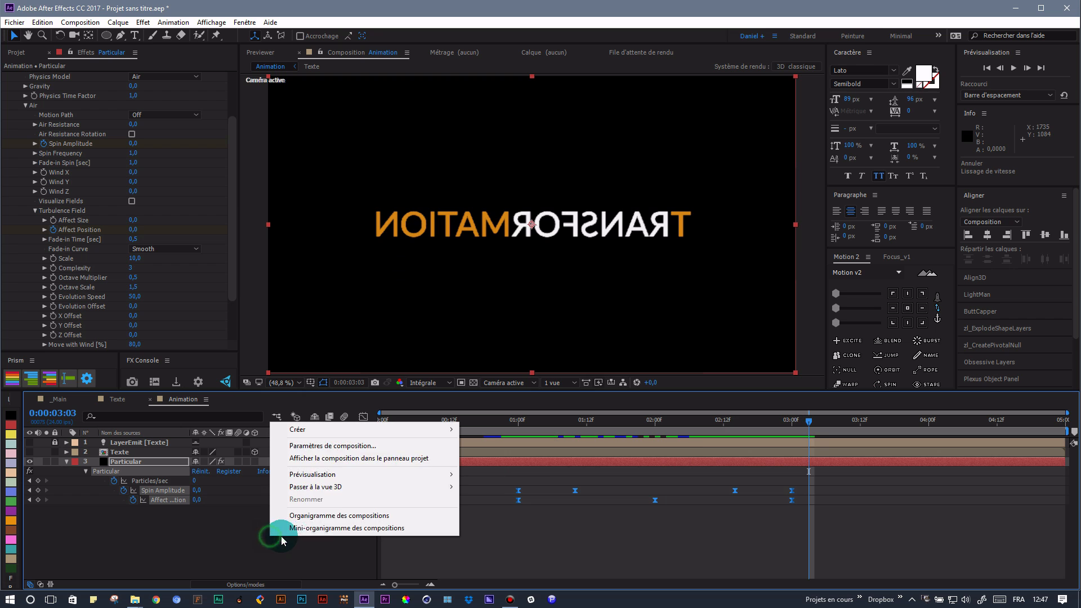
mouse_move(286, 434)
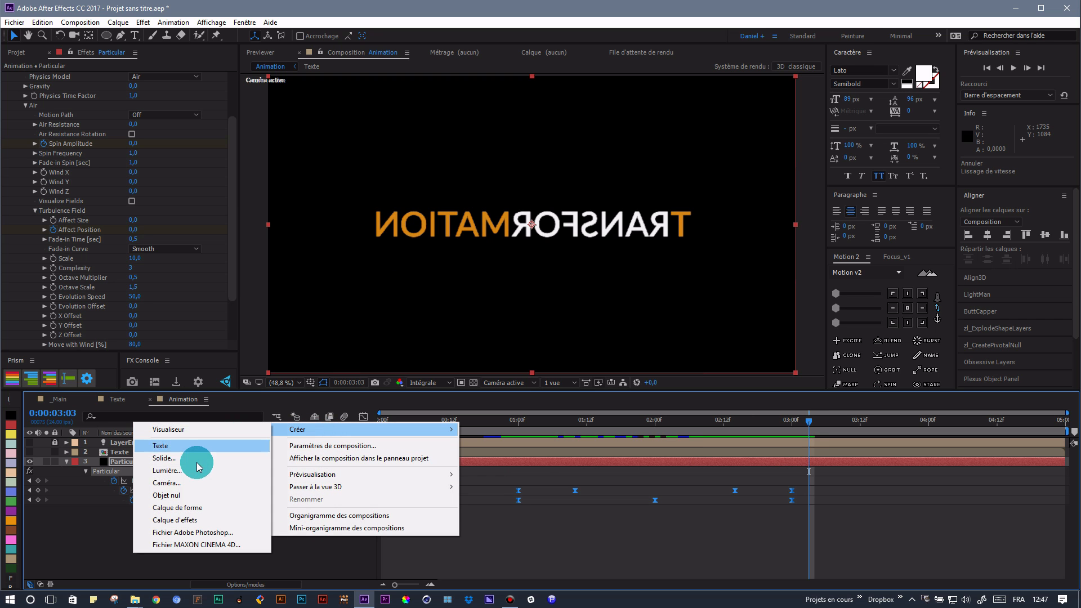
click(188, 482)
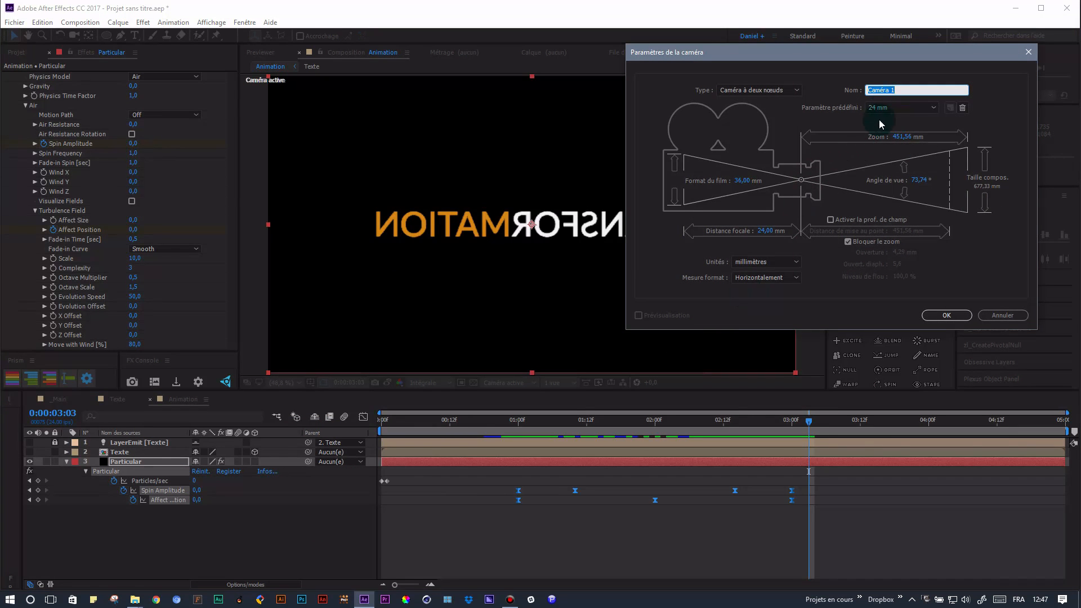
click(948, 315)
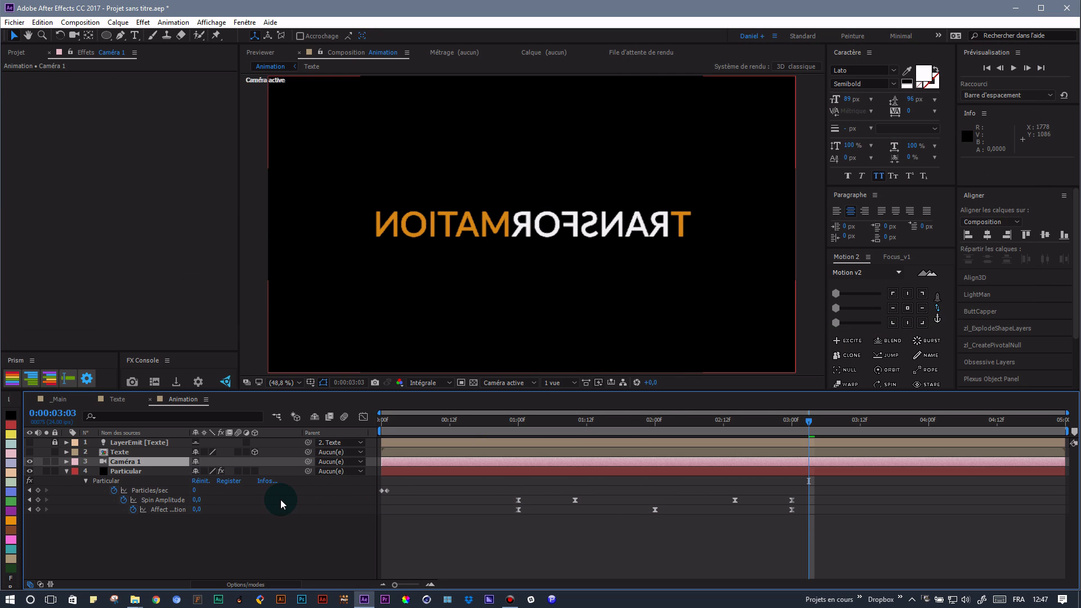
mouse_move(157, 464)
mouse_down()
mouse_move(170, 444)
mouse_move(156, 447)
mouse_up()
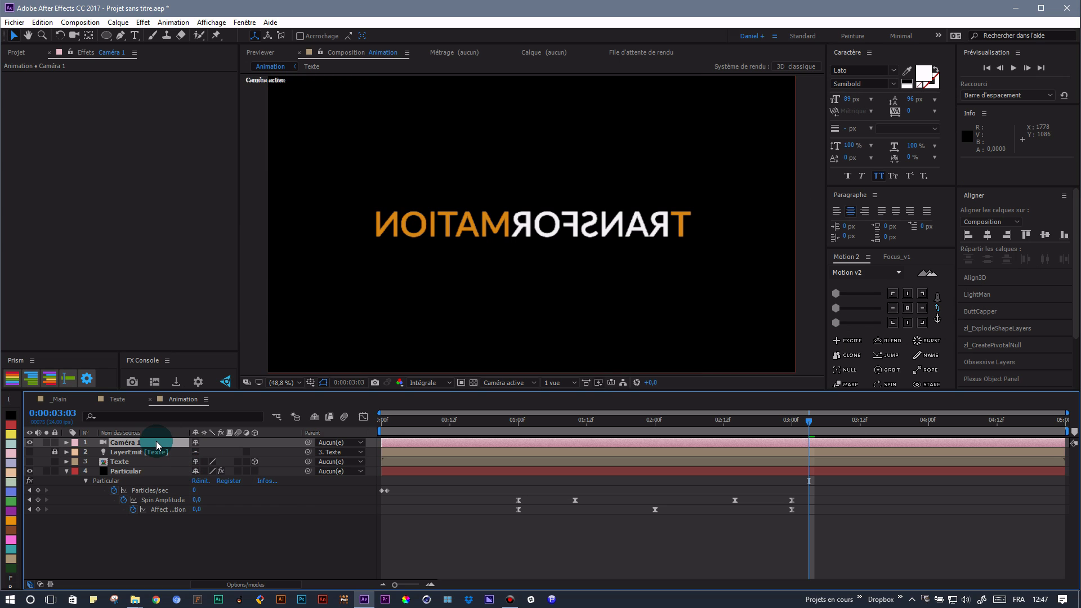
- Create an orbit null for the camera and show layer names instead of source names in the timeline
right_click(157, 444)
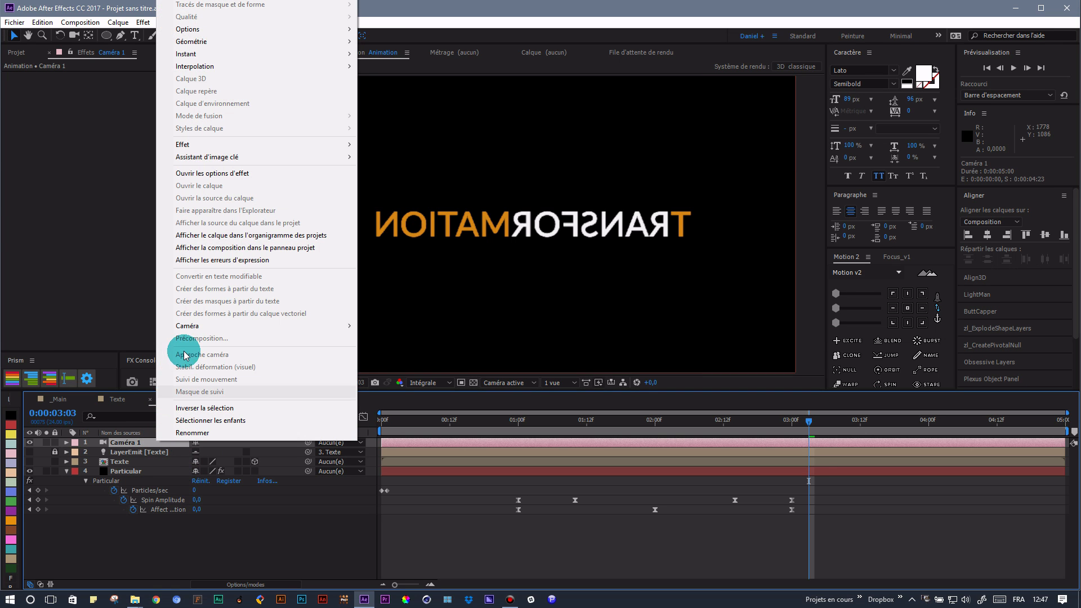
mouse_move(198, 330)
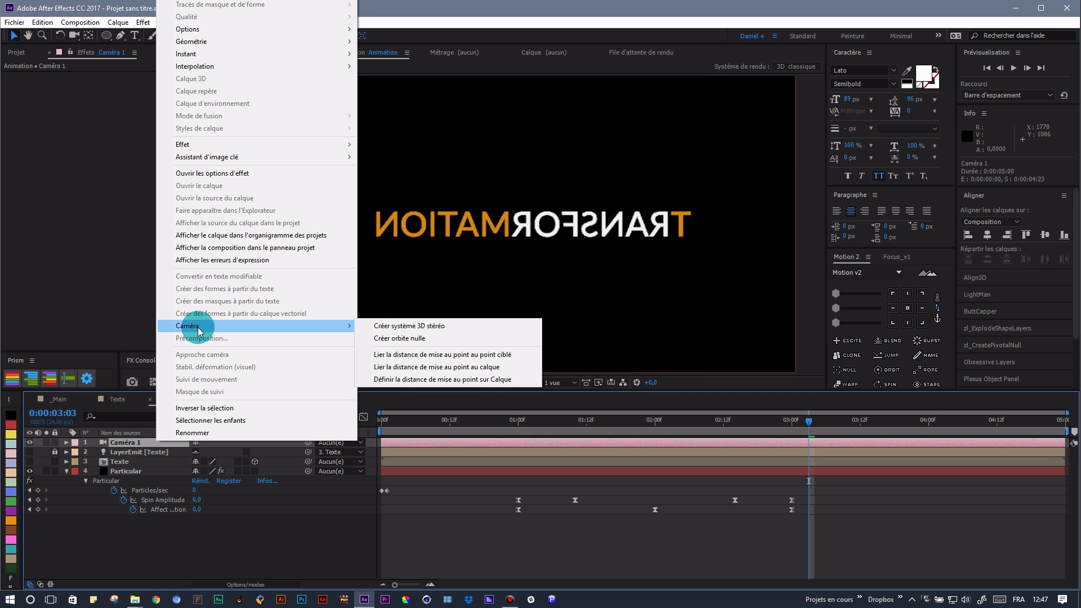
click(415, 339)
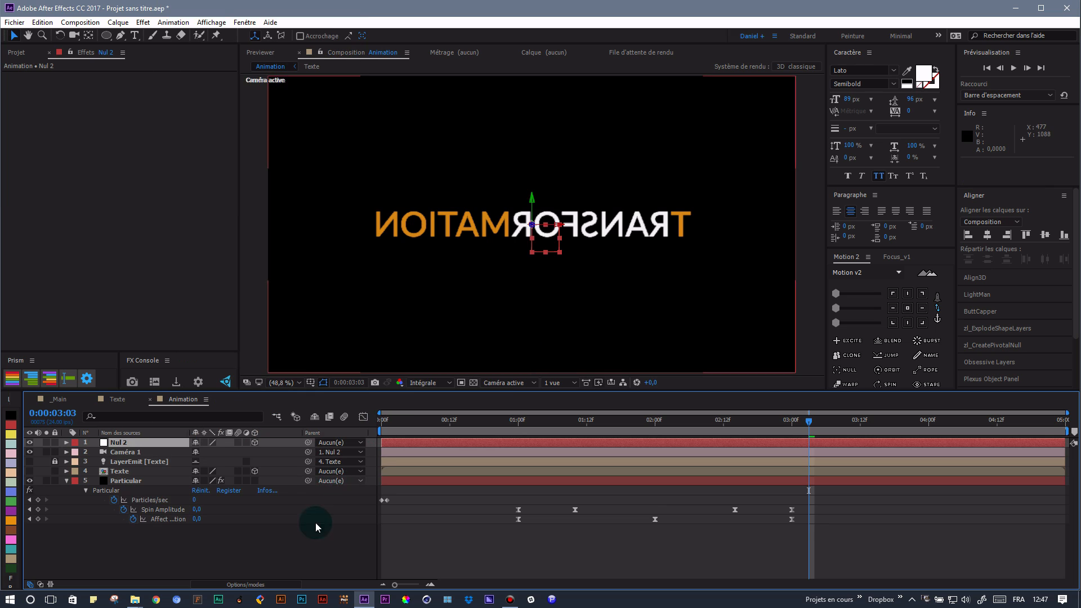
click(134, 433)
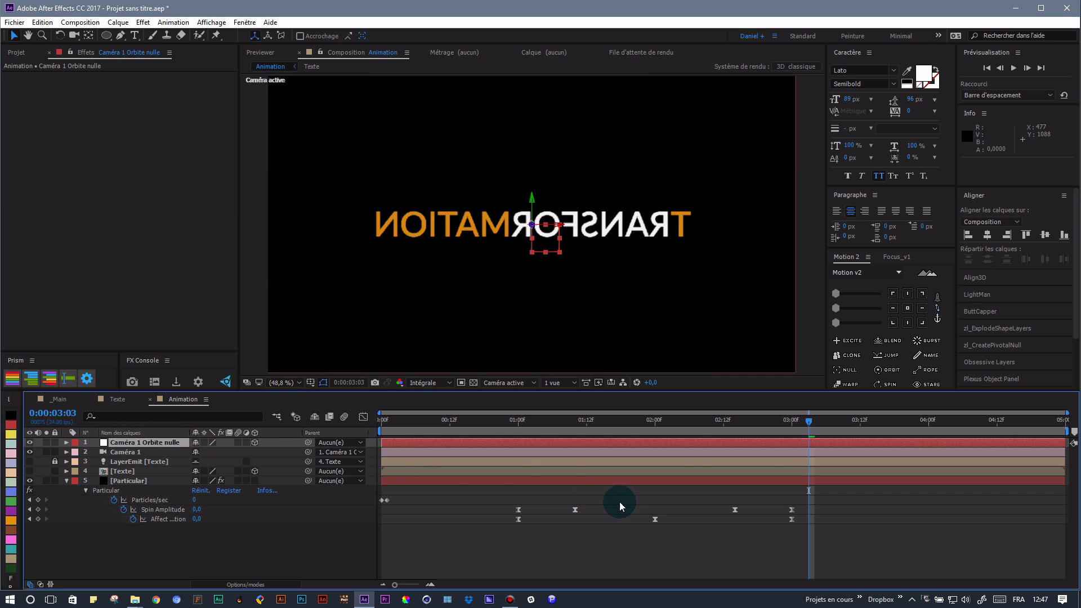
- At 0:00:01:00, reveal the orbit null's rotation properties and enable keyframing of Rotation Y
drag(809, 421, 518, 440)
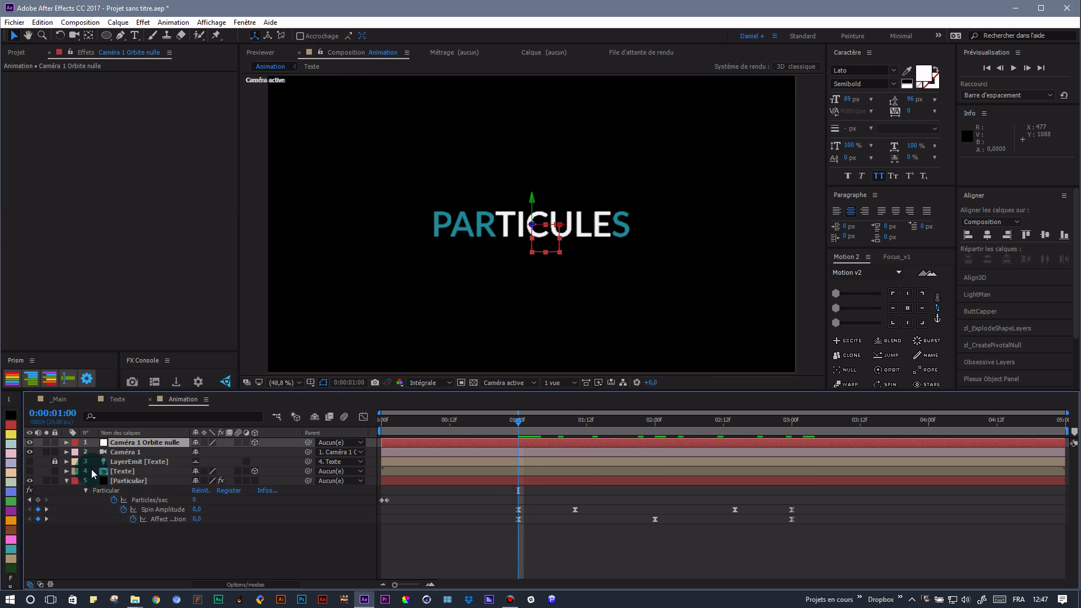
click(116, 445)
key(r)
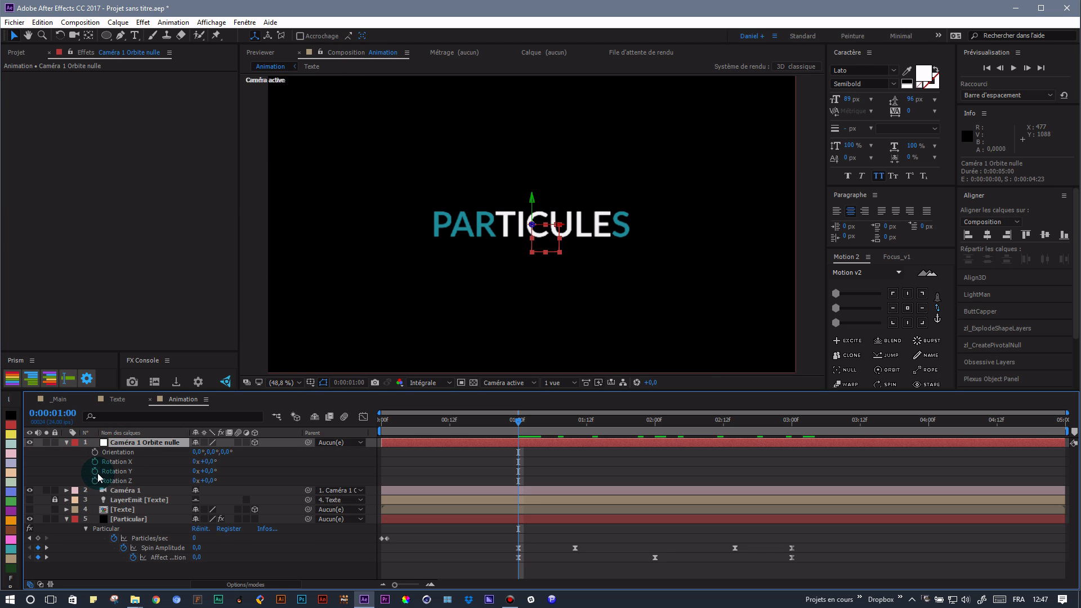
click(95, 471)
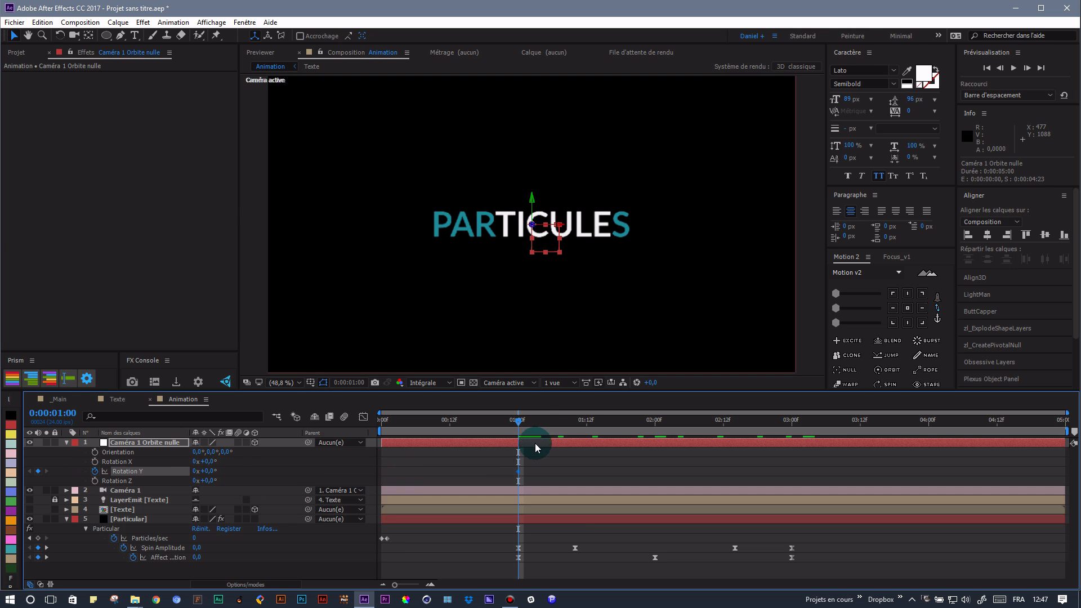
- At 0:00:03:00, set the orbit null's Rotation Y to 180°
drag(519, 423, 790, 424)
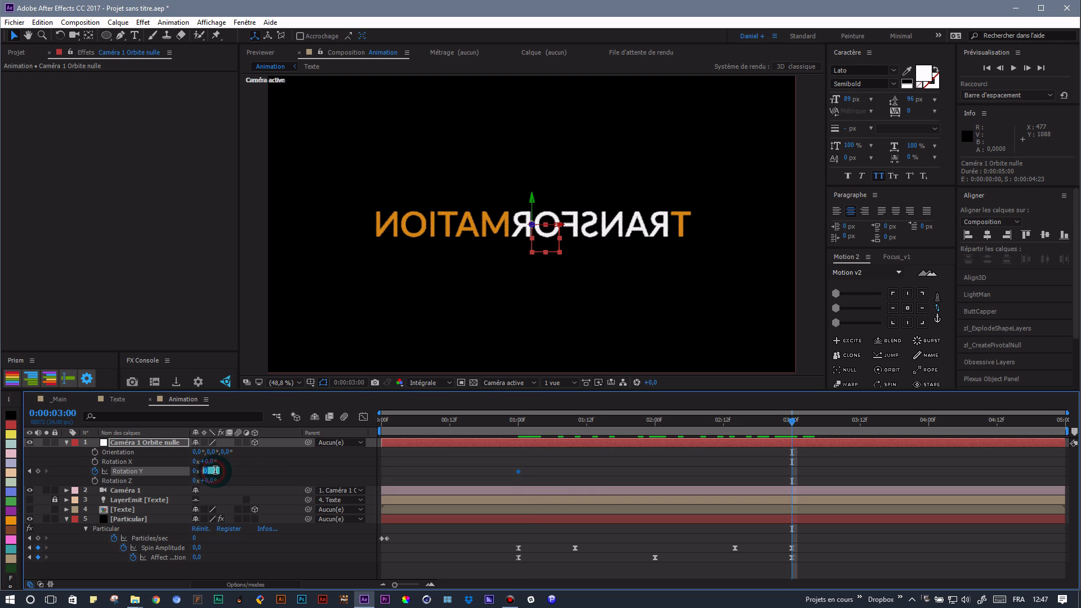
key(Return)
click(665, 518)
click(773, 442)
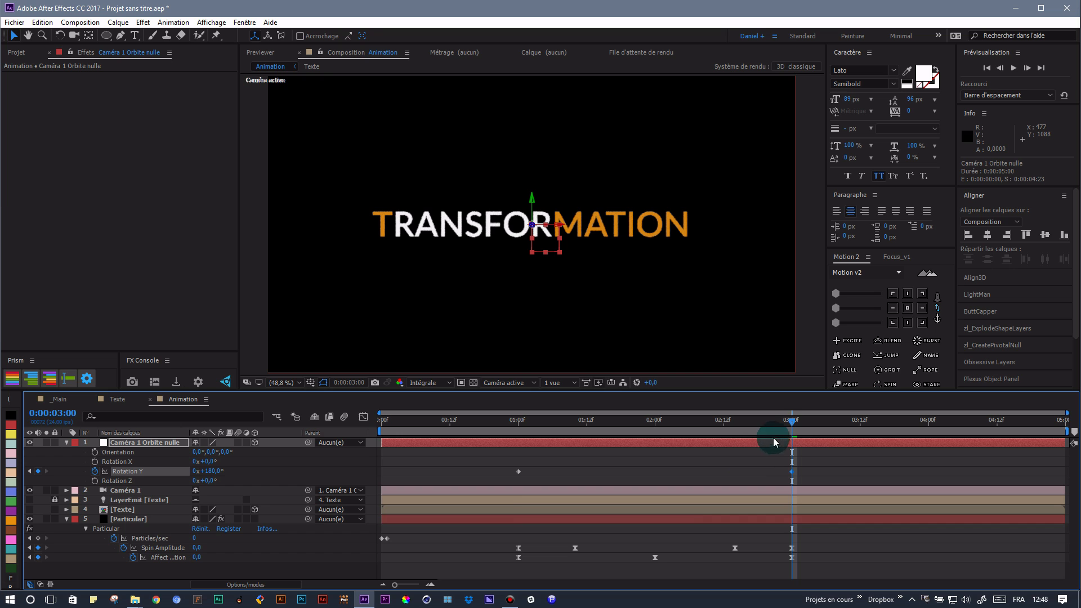
mouse_move(794, 426)
mouse_down()
mouse_move(505, 420)
mouse_move(792, 431)
mouse_up()
- Check the orbit null's Rotation Y speed graph and apply Easy Ease to both of its keyframes
drag(507, 463, 821, 483)
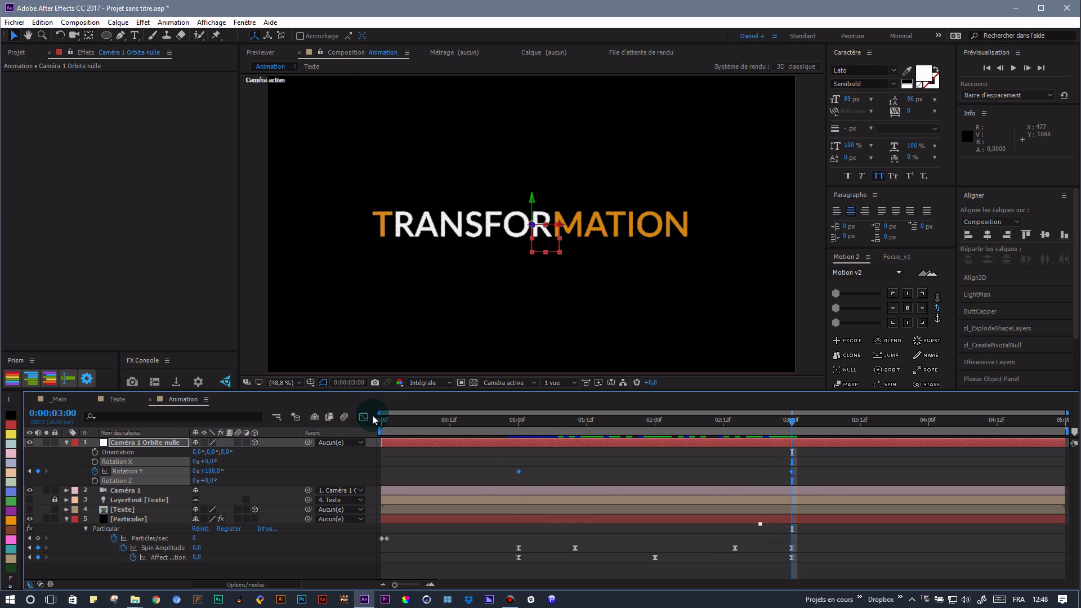
click(363, 417)
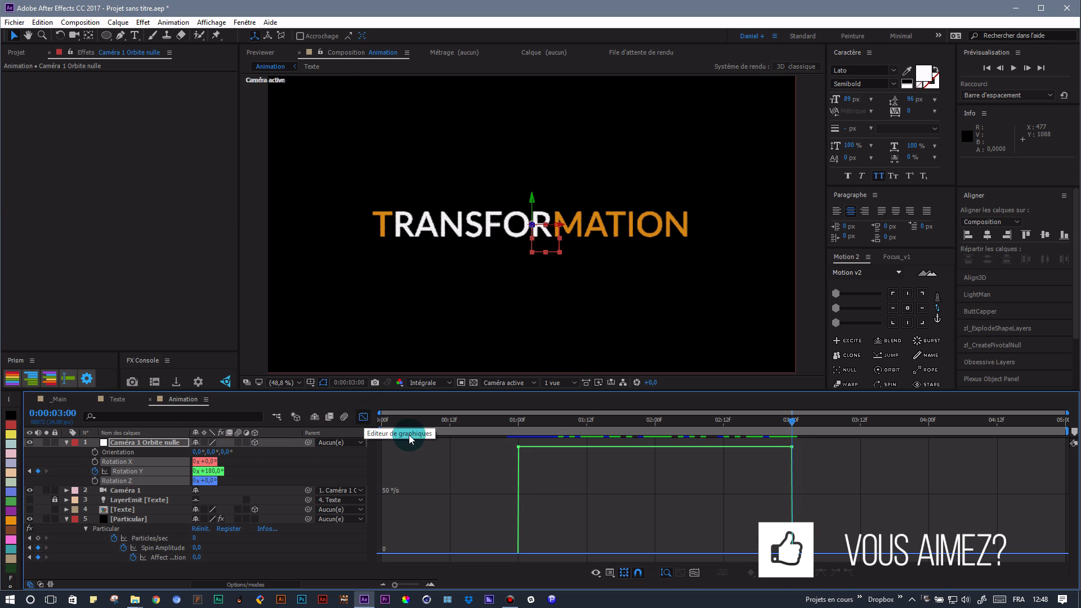
click(363, 417)
drag(500, 484, 809, 481)
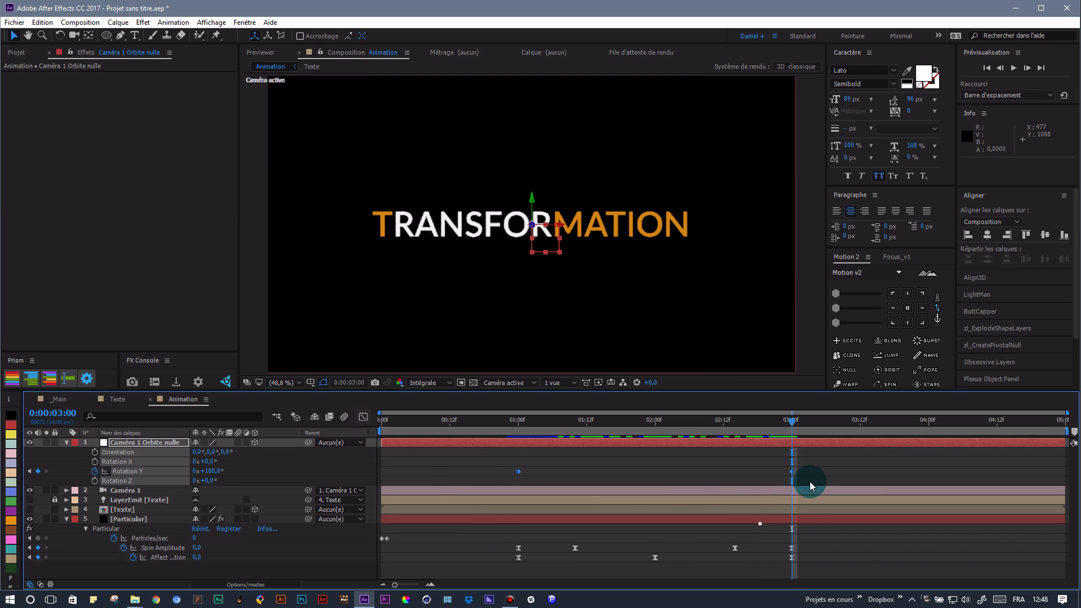
key(F9)
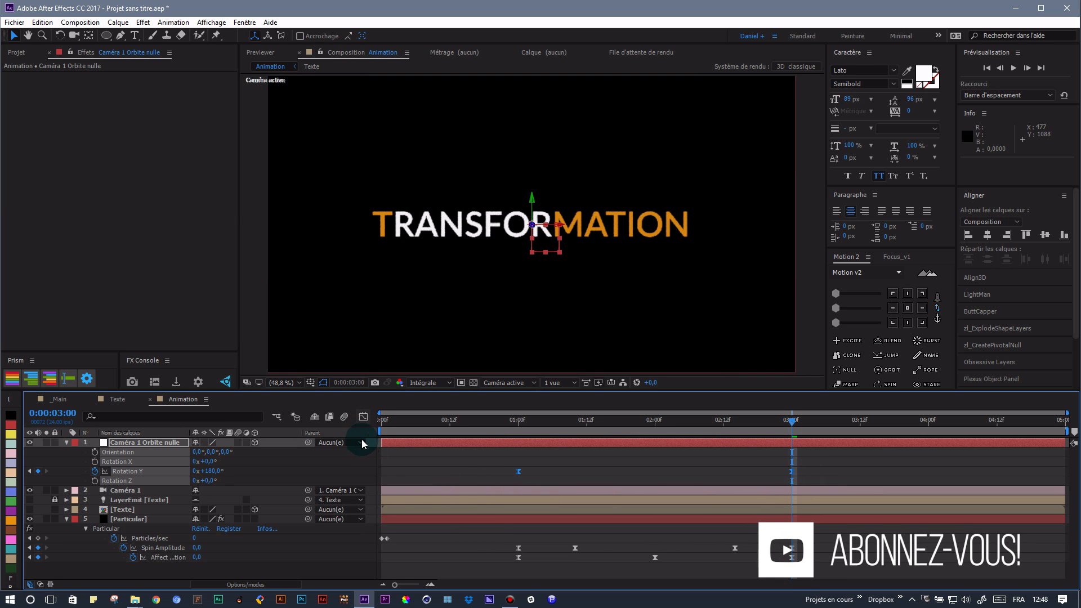
- Steepen the Rotation Y speed curve by pulling both keyframe handles towards its middle, and preview the animation from the start
click(363, 417)
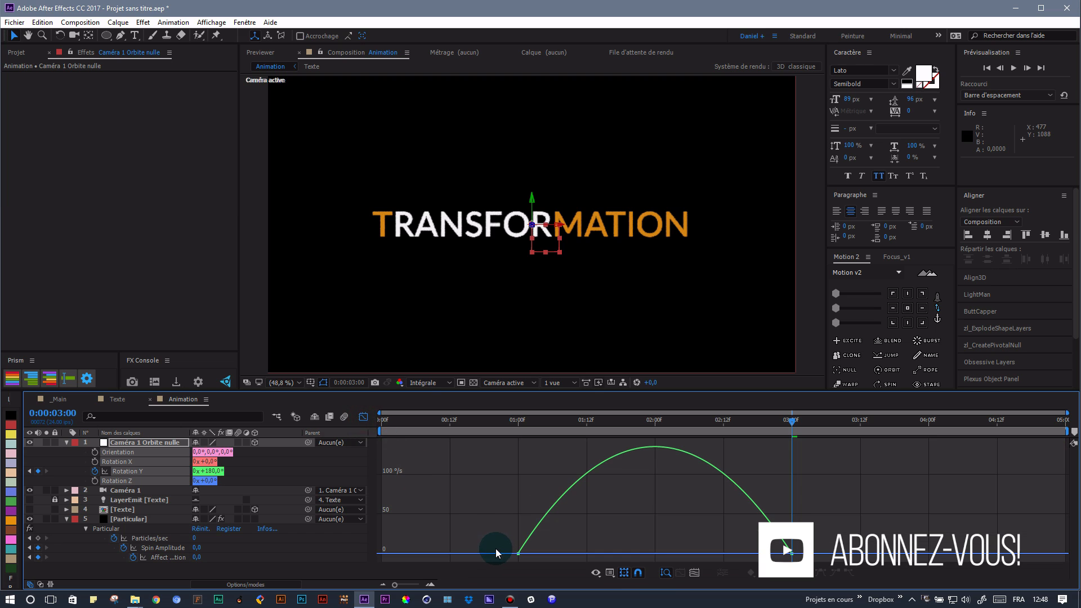
drag(498, 538, 813, 564)
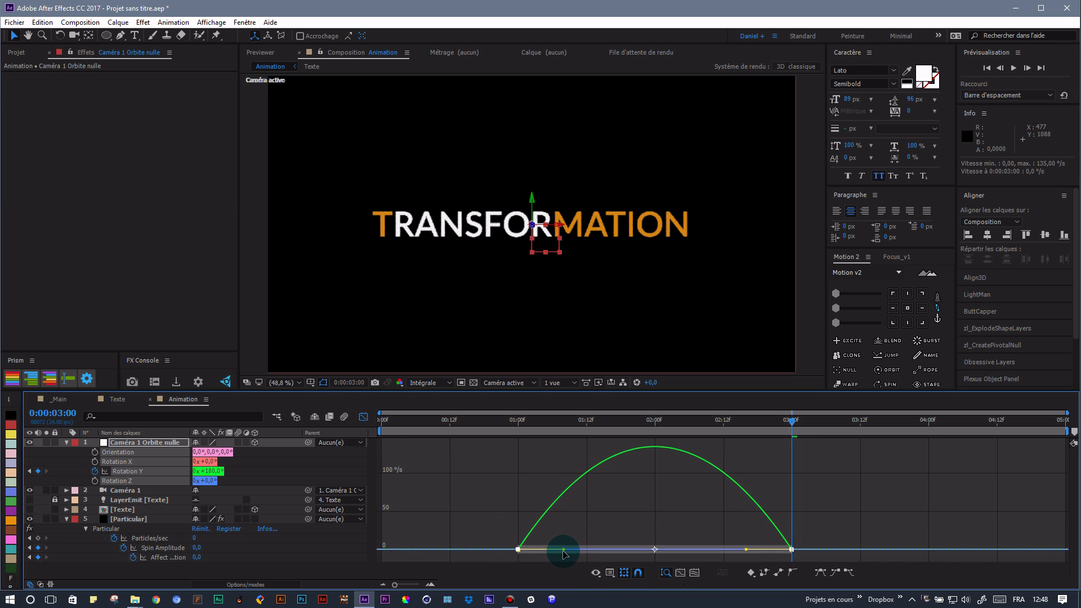
drag(564, 549, 613, 550)
drag(745, 551, 698, 551)
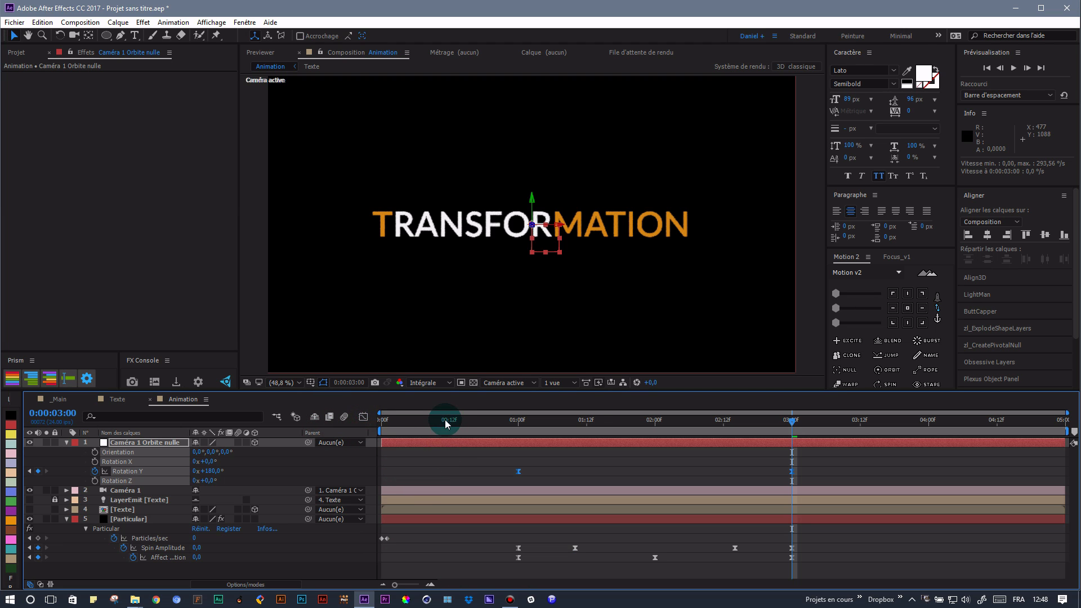
drag(444, 420, 369, 431)
key(space)
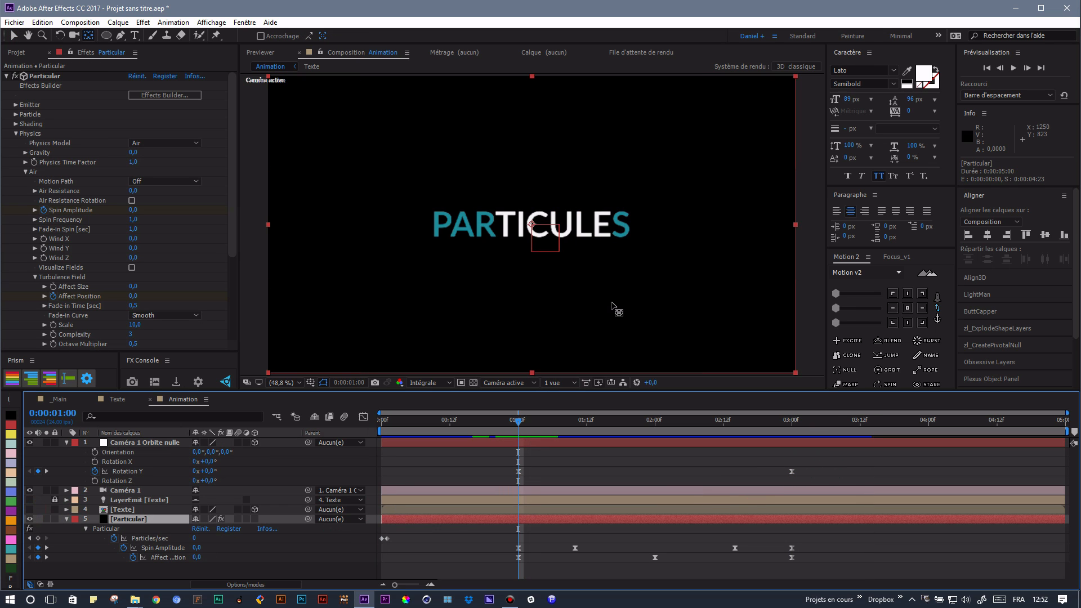
- Inspect the PARTICULES text at 100 % and 50 % magnification, and fit the composition back into the viewer
key(slash)
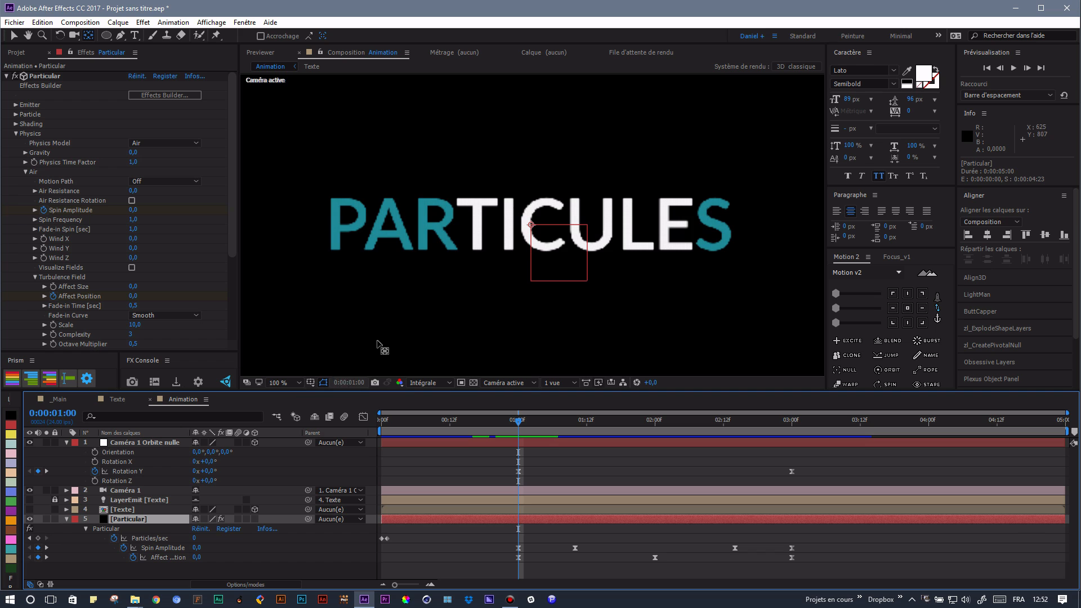
key(comma)
key(comma)
click(300, 384)
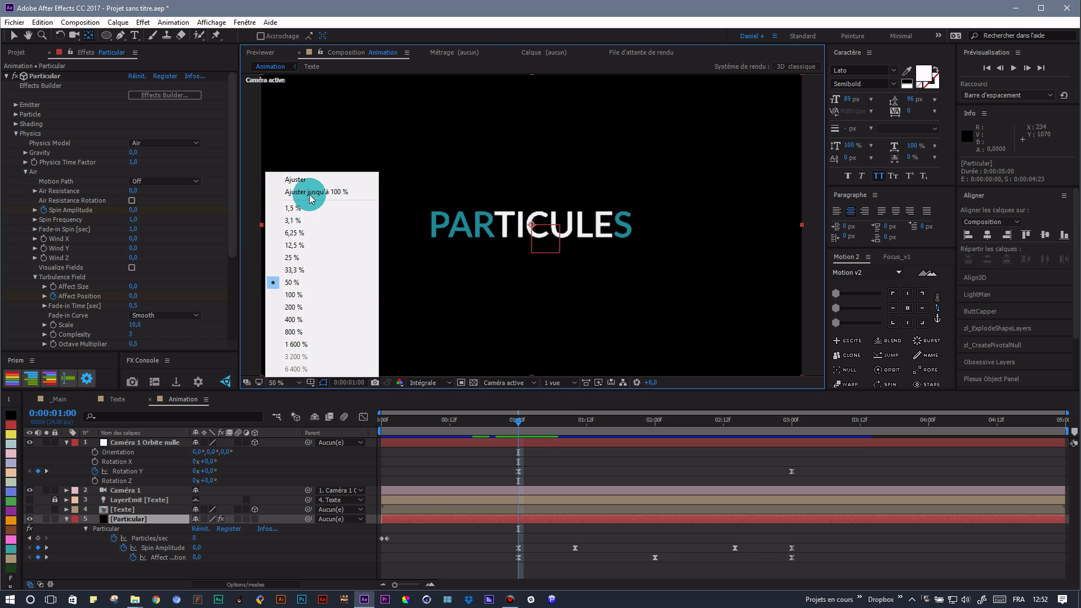
click(304, 176)
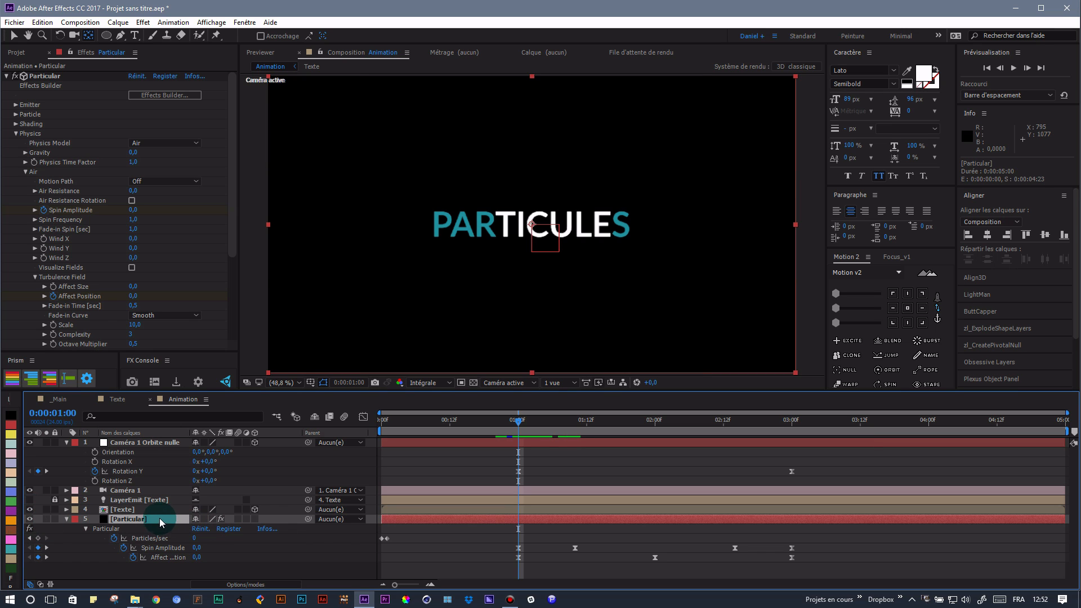
key(ctrl+Up)
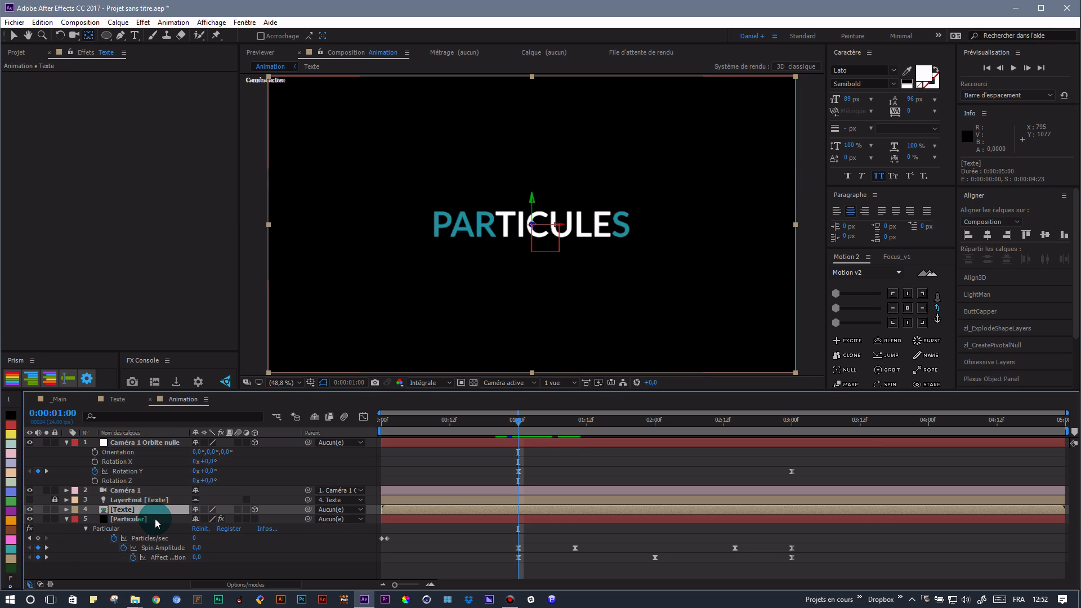
shift+click(154, 519)
key(t)
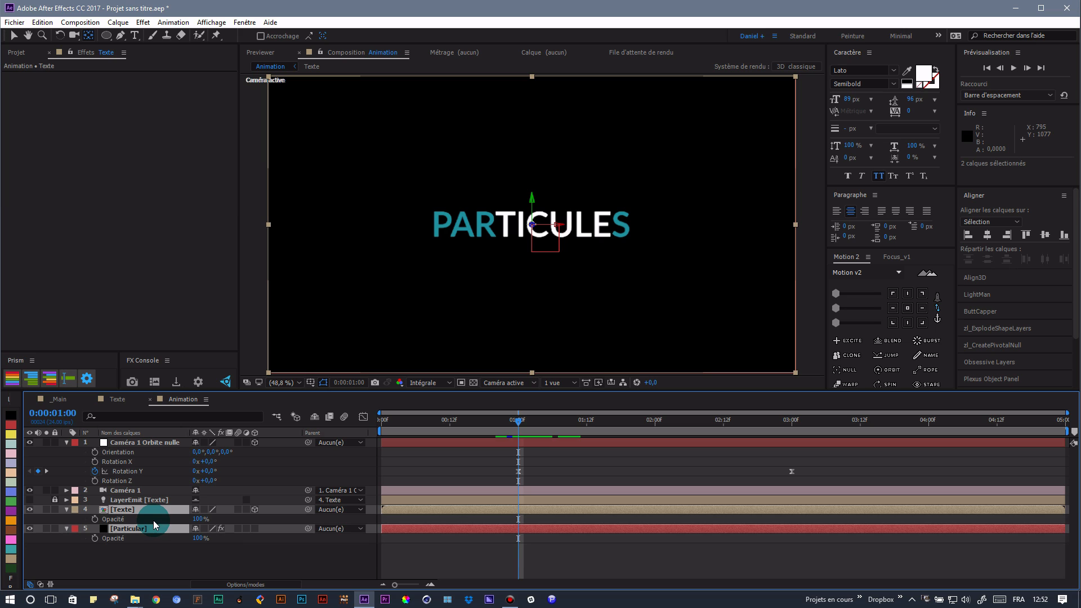
click(94, 518)
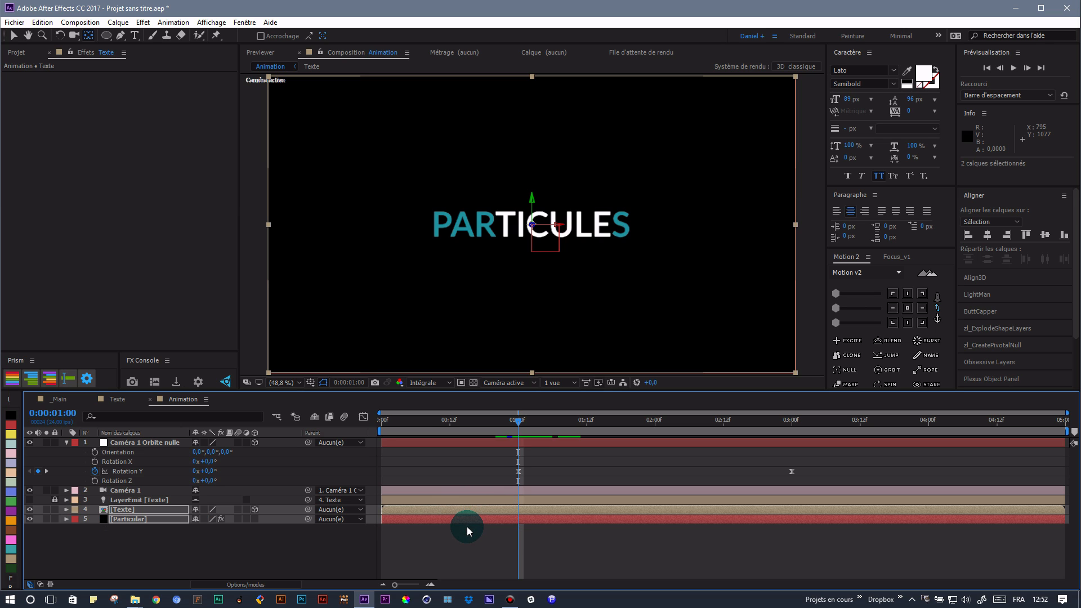
key(u)
scroll(545, 539, down, 1)
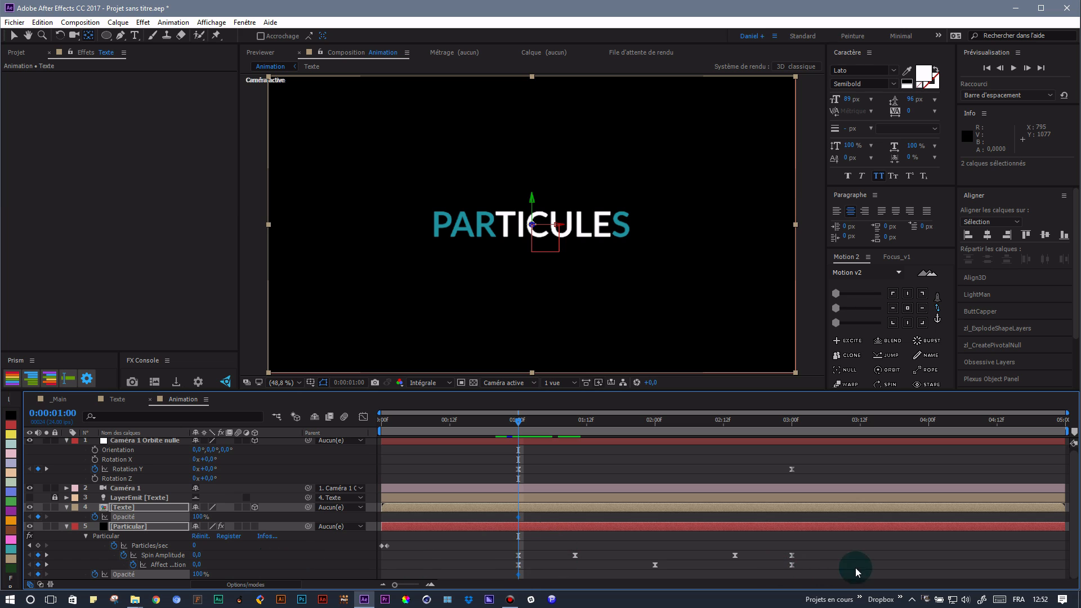
key(Delete)
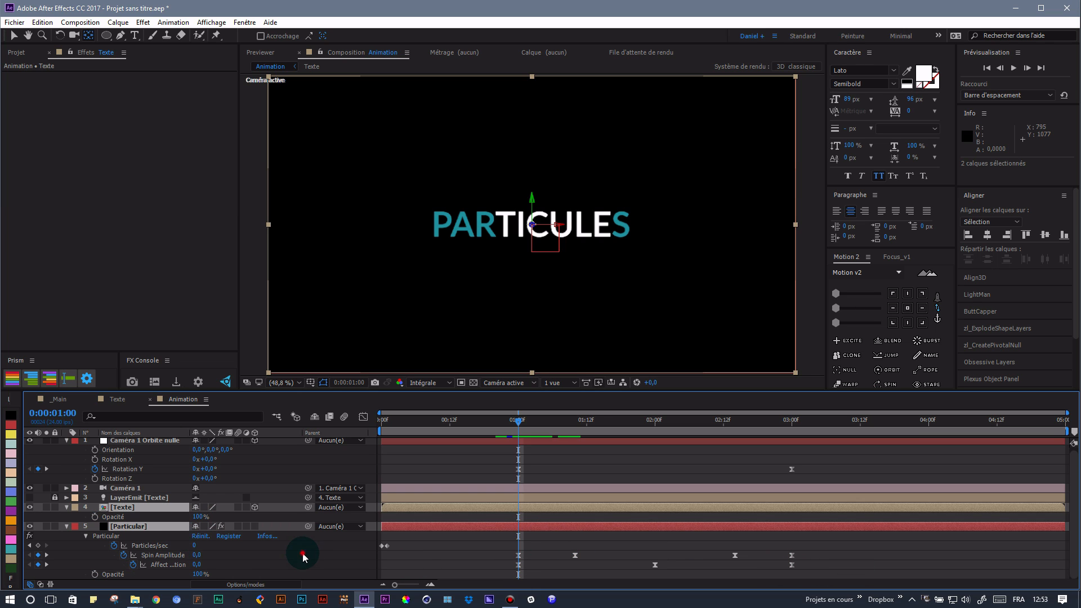
- Enable Opacity keyframing on the Texte layer alone at 0:00:01:00
click(302, 554)
click(147, 509)
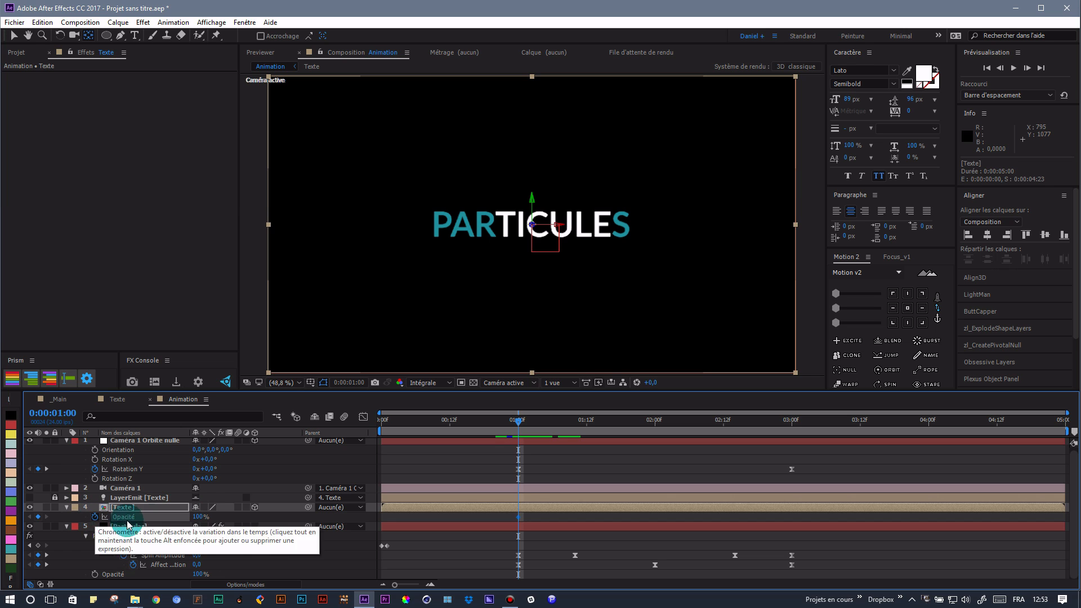
- Set the Texte layer's opacity to 0 % one frame after its first keyframe, at 0:00:01:01
click(95, 516)
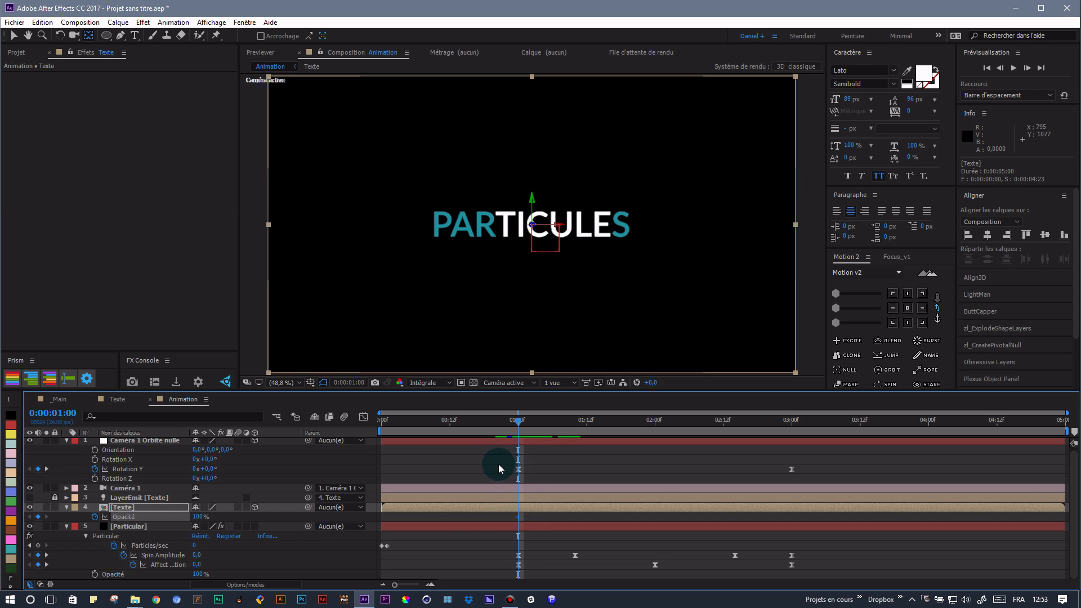
key(Page_Down)
drag(200, 516, 97, 515)
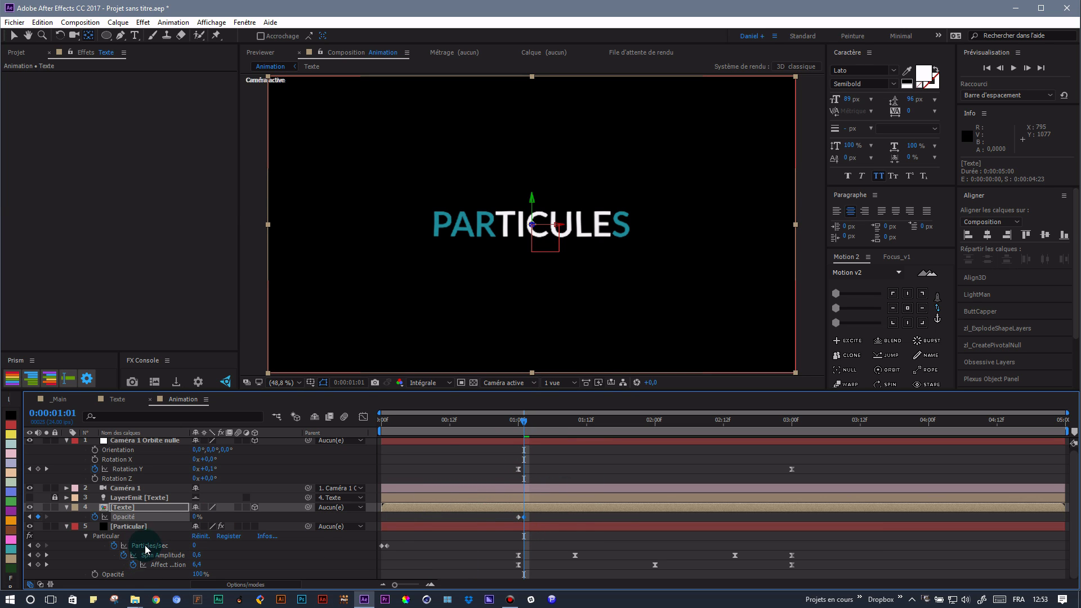
- Keyframe the Particular layer's opacity at 0 % on 0:00:01:00 and 100 % on 0:00:01:01
click(134, 526)
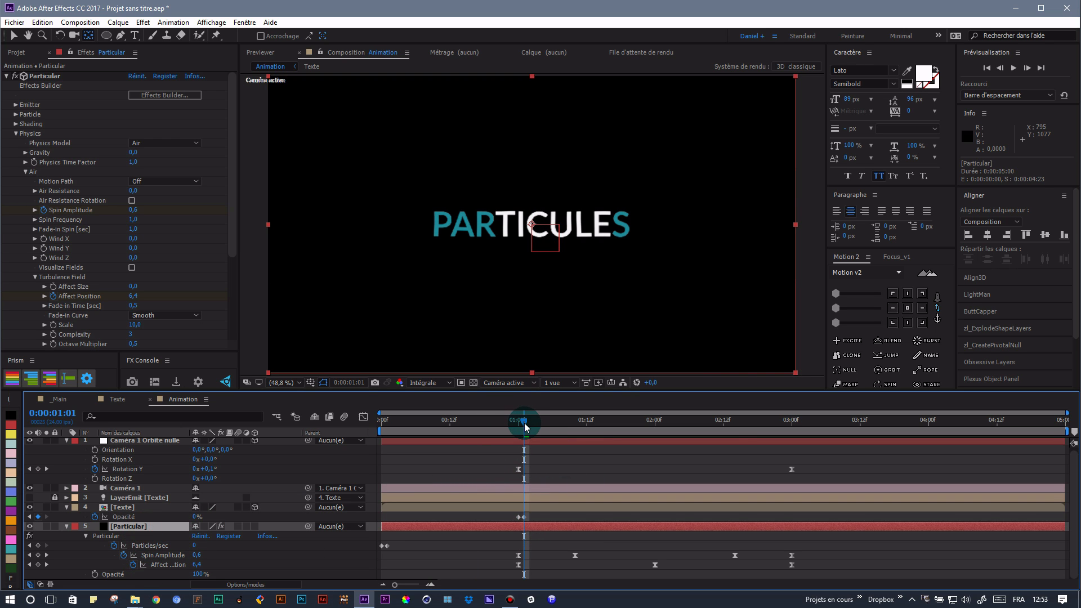
drag(524, 423, 513, 426)
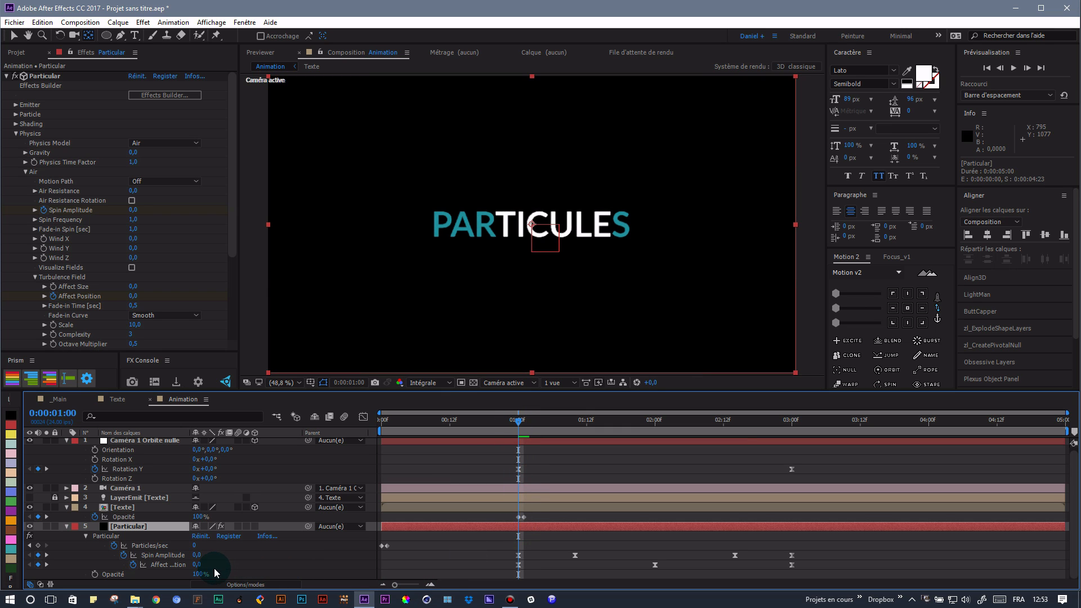
click(95, 574)
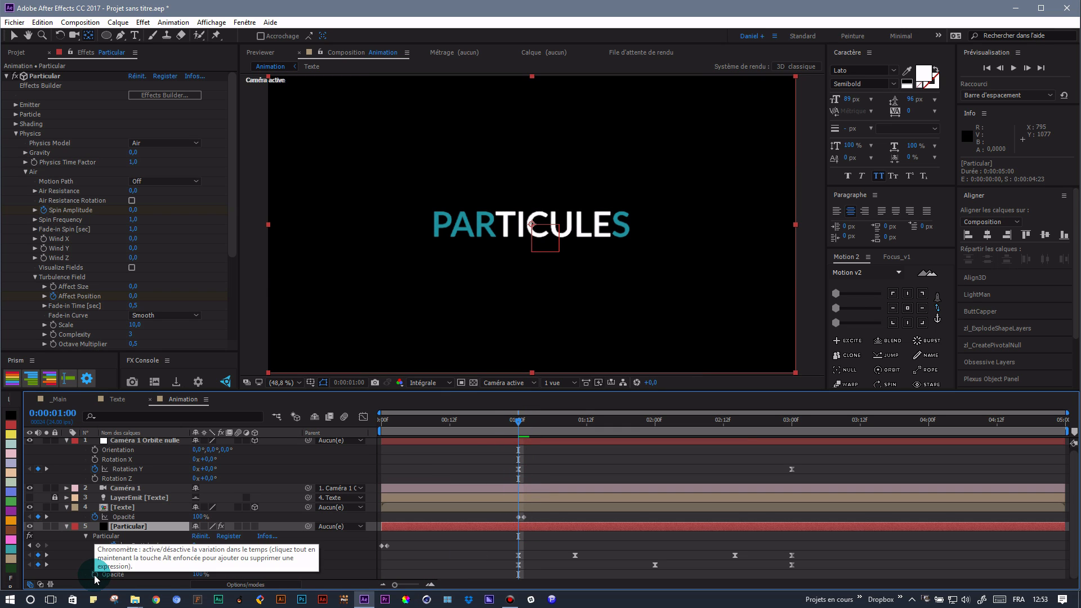
drag(199, 575, 93, 572)
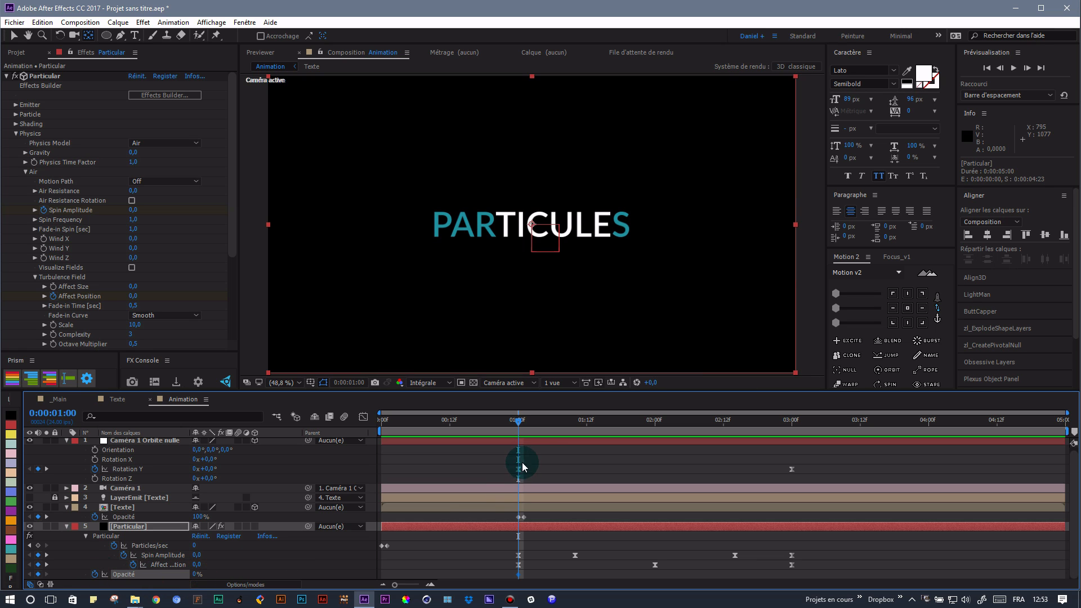
click(523, 426)
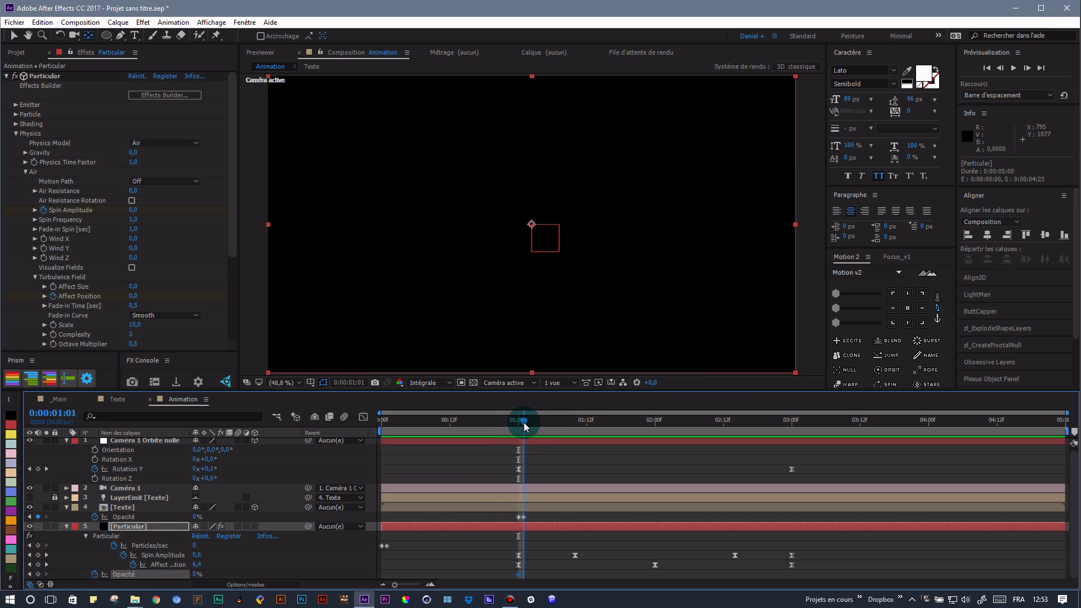
click(519, 419)
click(522, 420)
drag(196, 574, 300, 572)
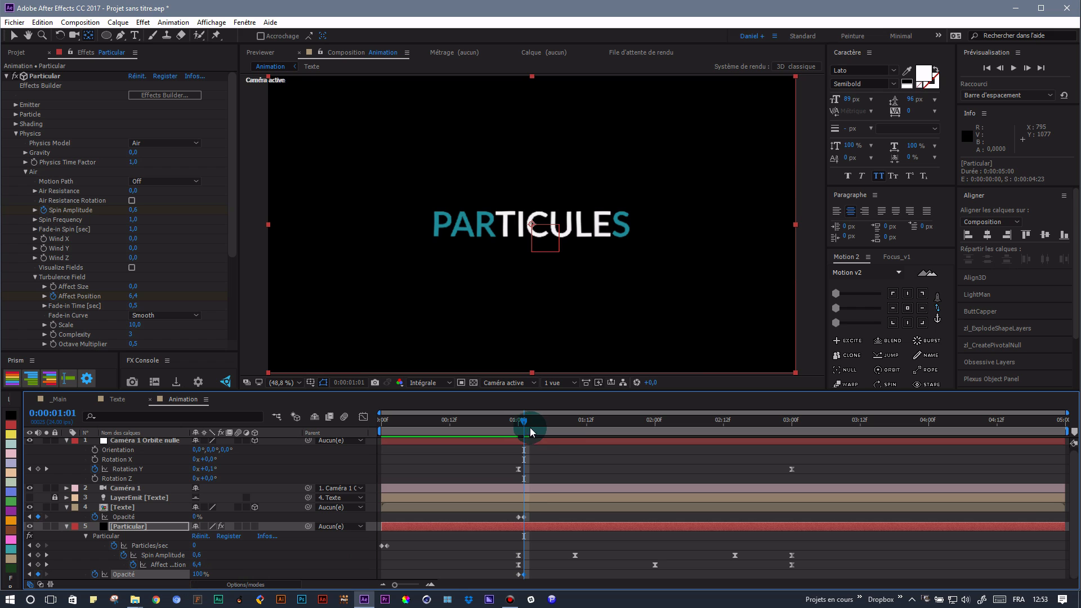
- Apply Easy Ease to the opacity keyframes of both the Texte and Particular layers
drag(524, 424, 757, 430)
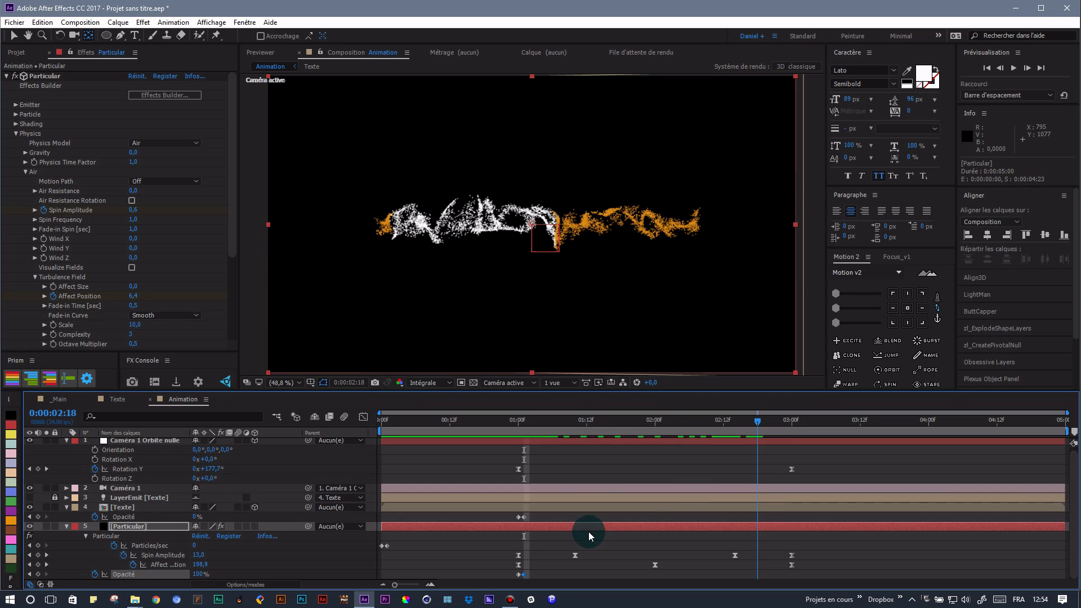
click(514, 517)
drag(514, 518, 539, 517)
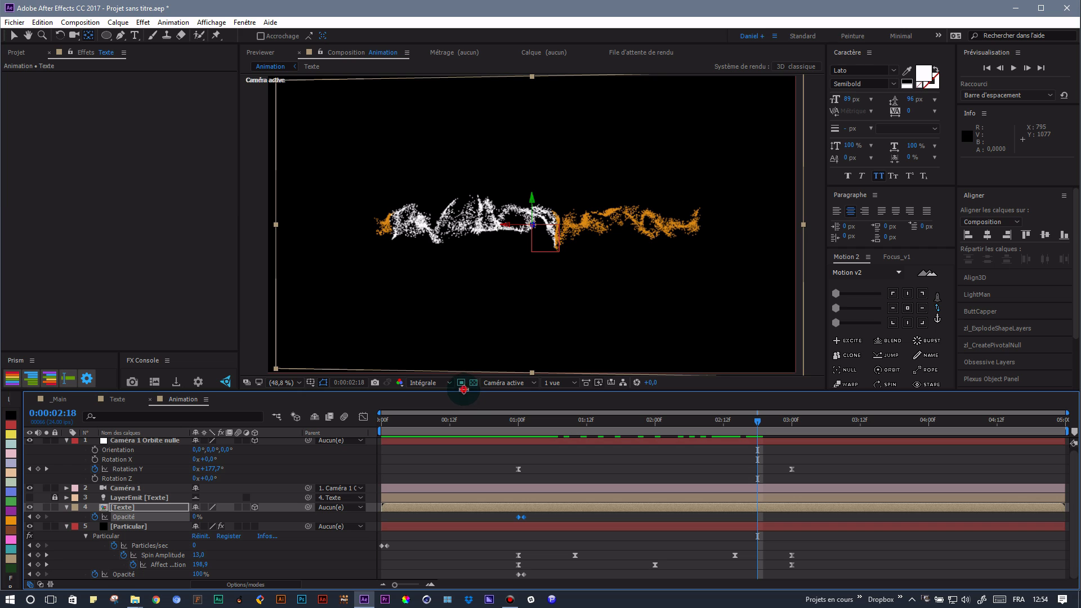
drag(464, 388, 464, 364)
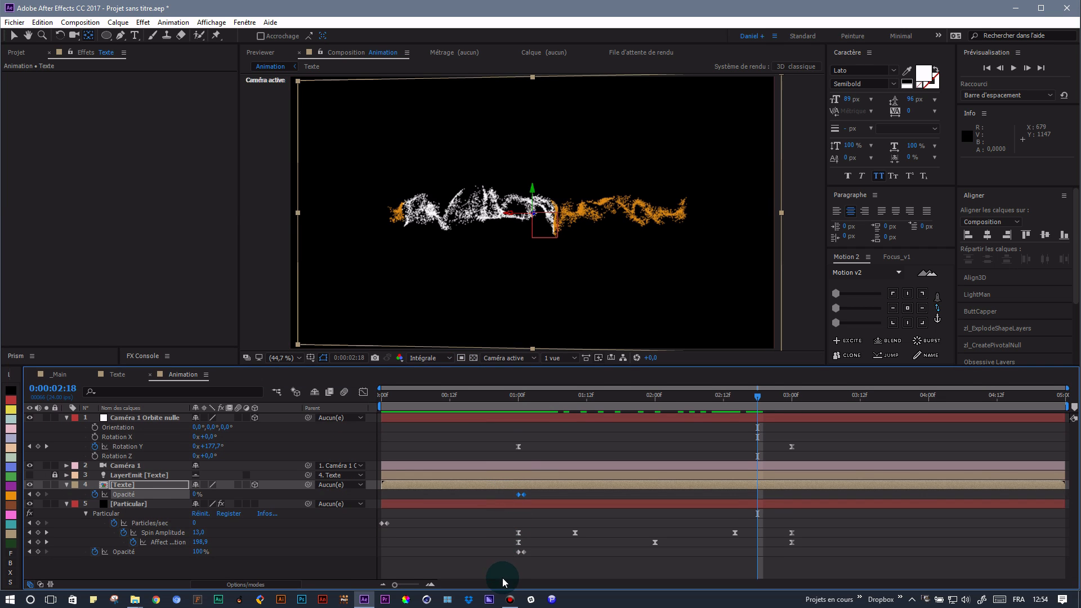
drag(510, 558, 509, 556)
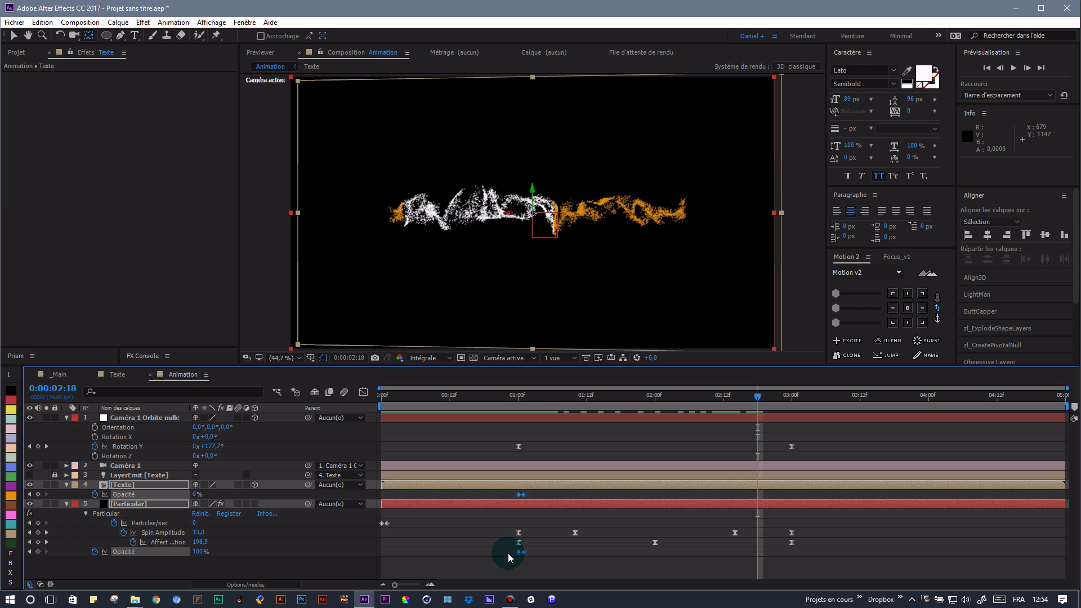
key(F9)
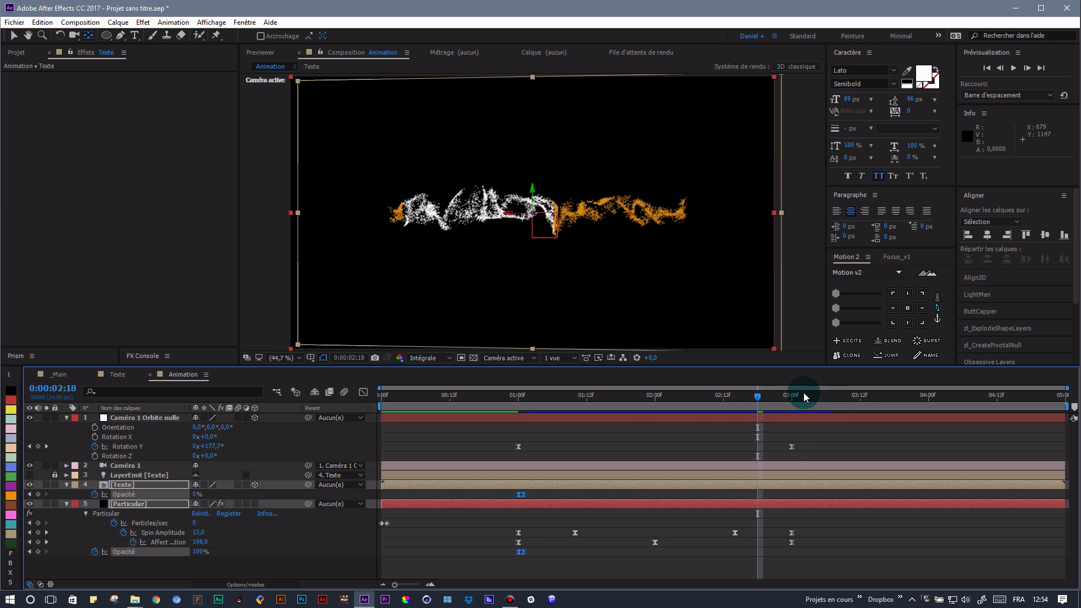
- Add holding opacity keyframes to the Texte and Particular layers at 0:00:02:23, one frame before the particles finish reforming
drag(757, 399, 792, 400)
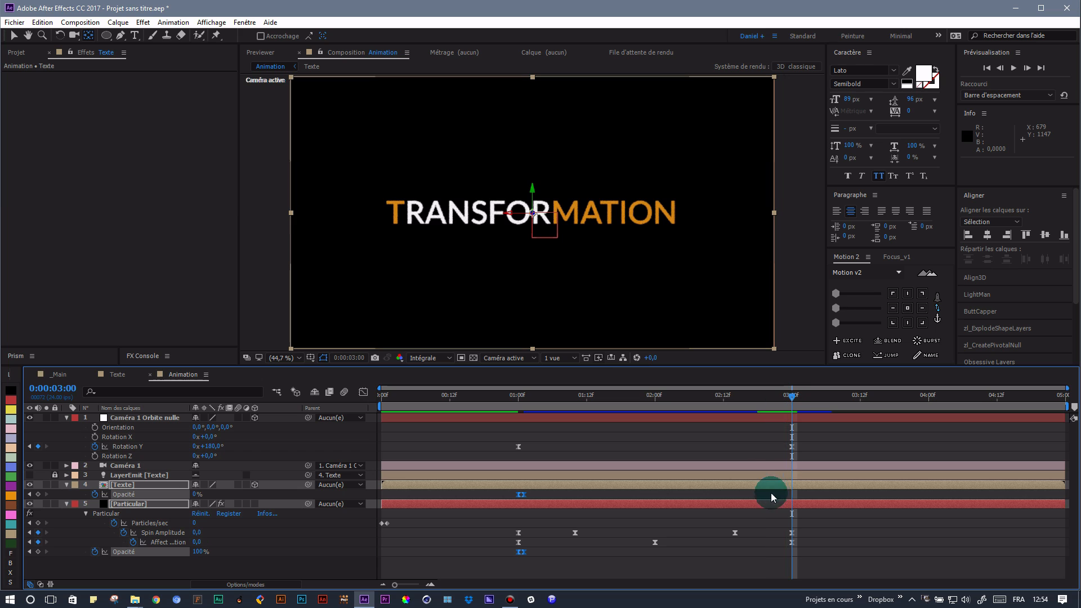
click(742, 563)
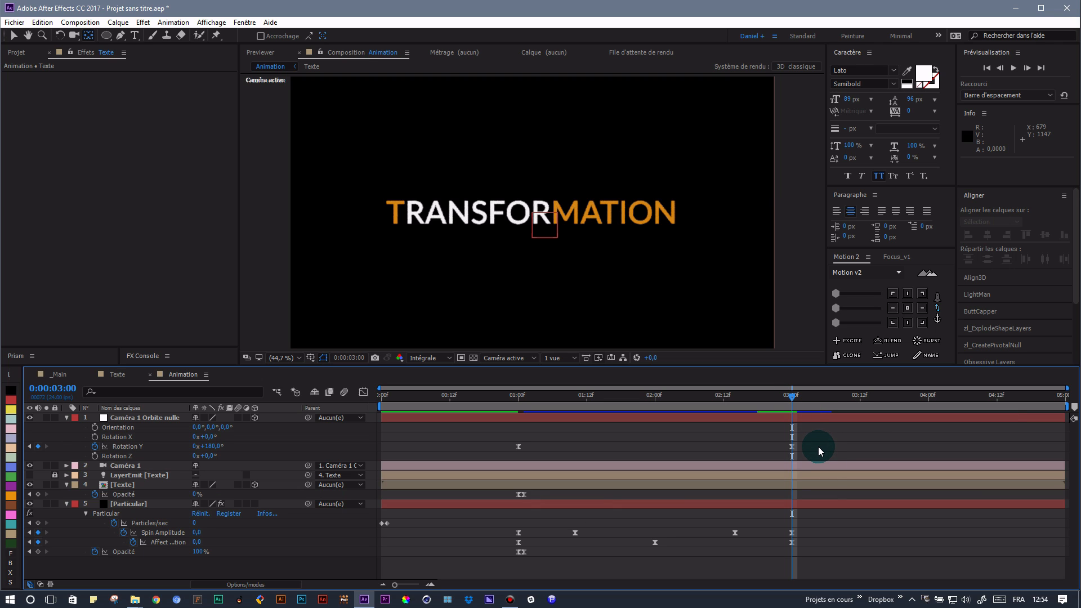
key(Page_Up)
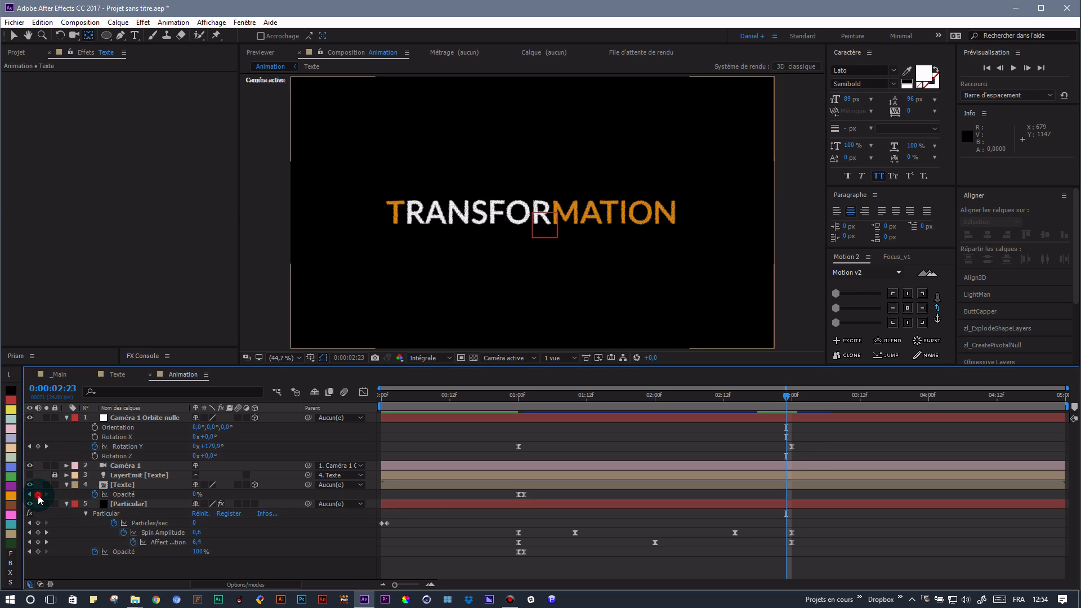
click(38, 494)
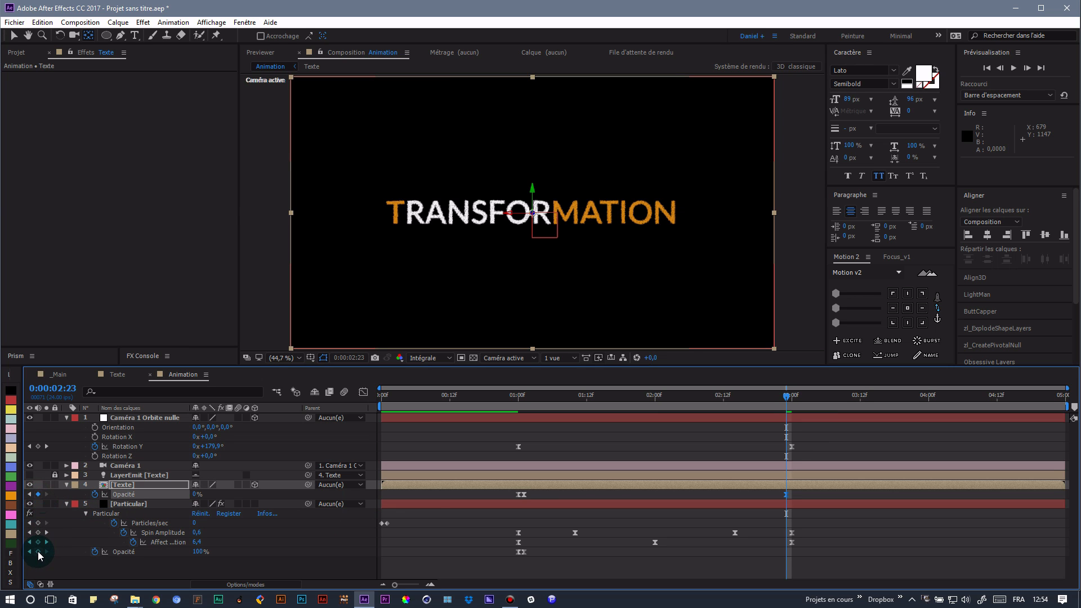
click(39, 552)
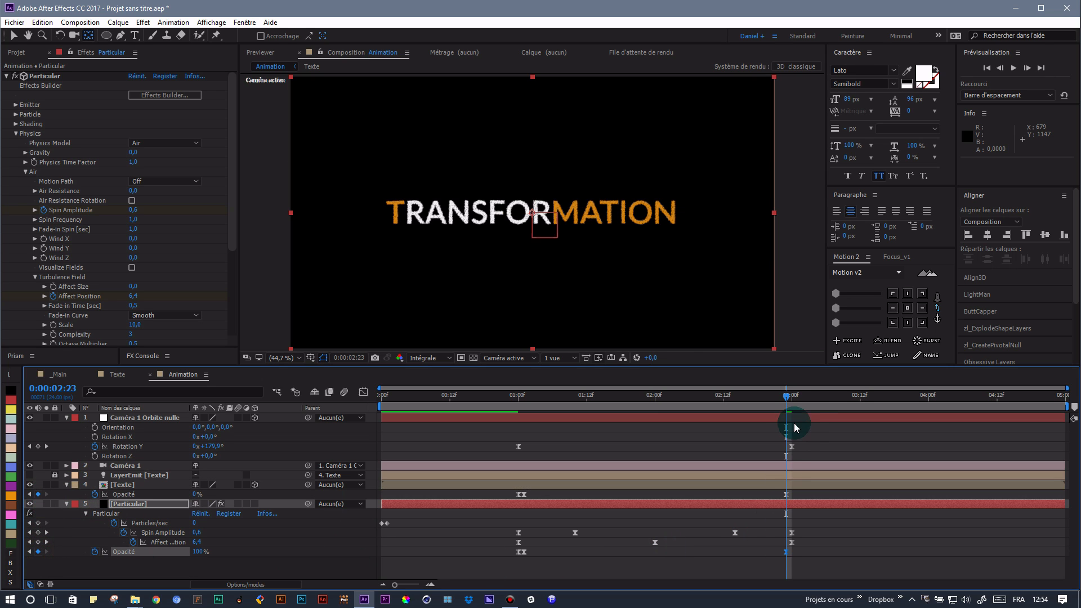
- At 0:00:03:00, set the Particular layer's opacity to 0 % and the Texte layer's opacity to 100 %
drag(789, 398, 793, 399)
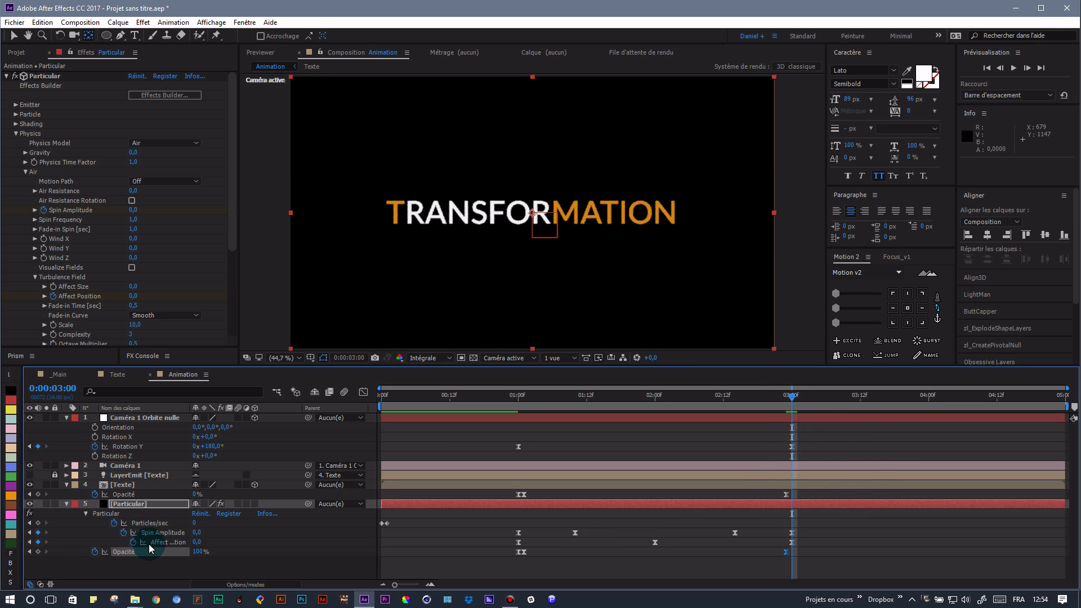
click(203, 562)
drag(201, 554, 84, 554)
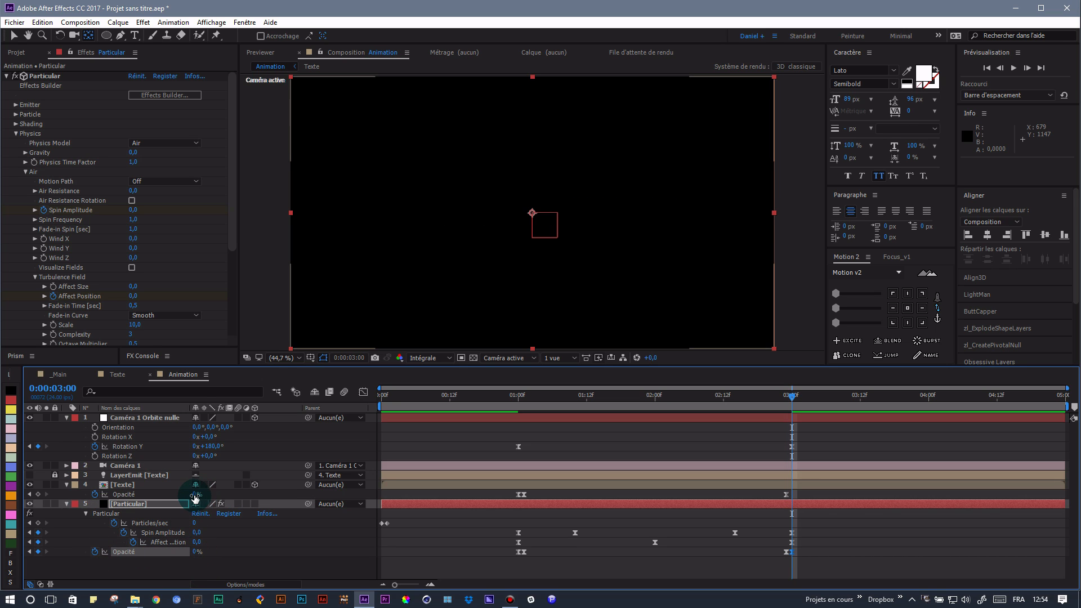
drag(194, 494, 318, 495)
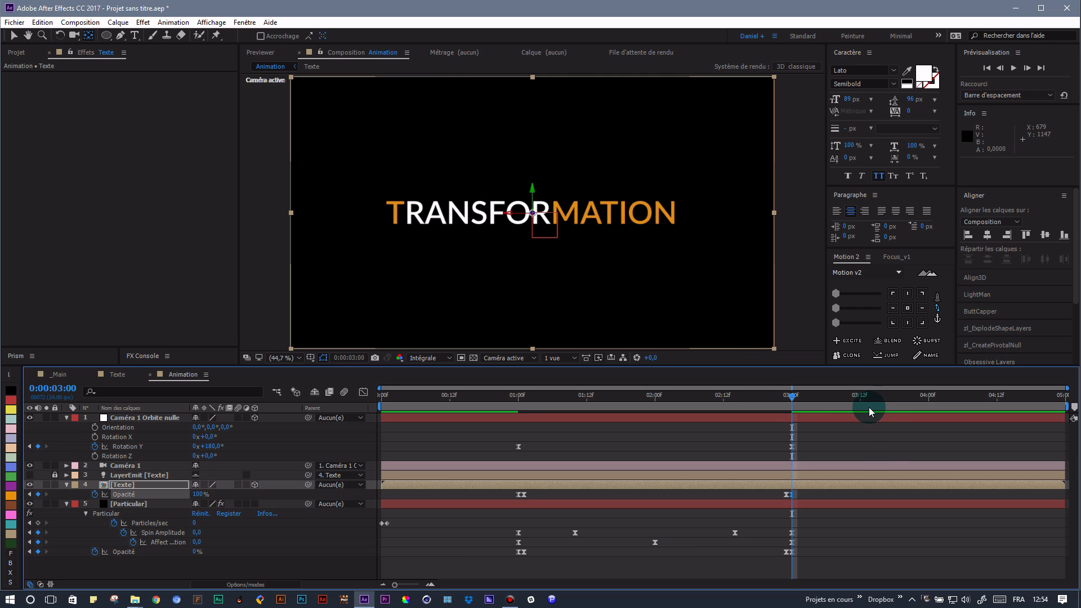
- Scrub back through the second opacity switch and preview the animation from the start
drag(791, 394, 791, 400)
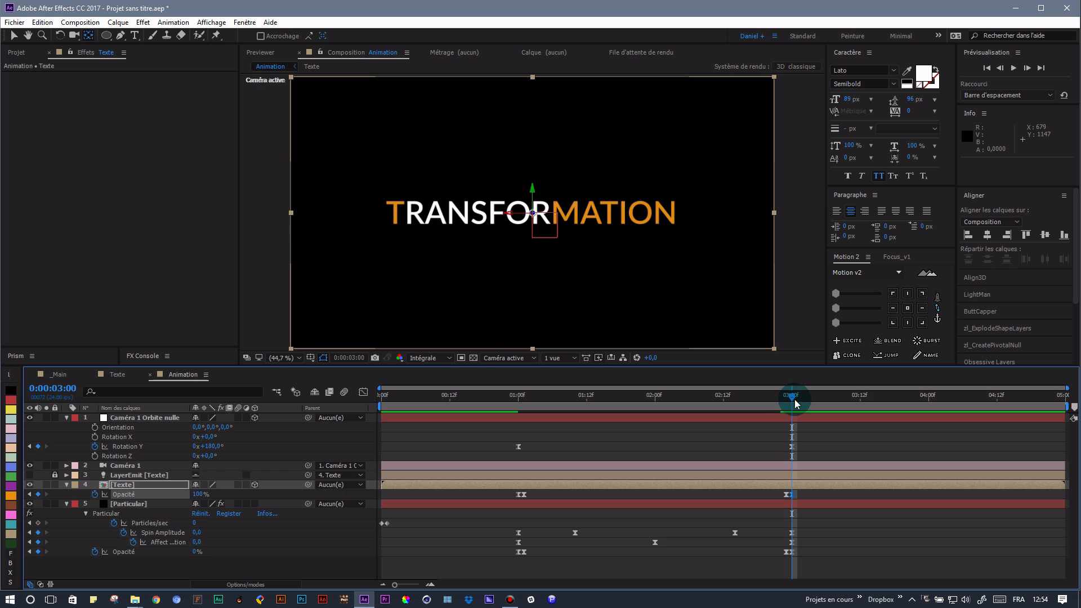
click(788, 405)
drag(801, 407, 374, 416)
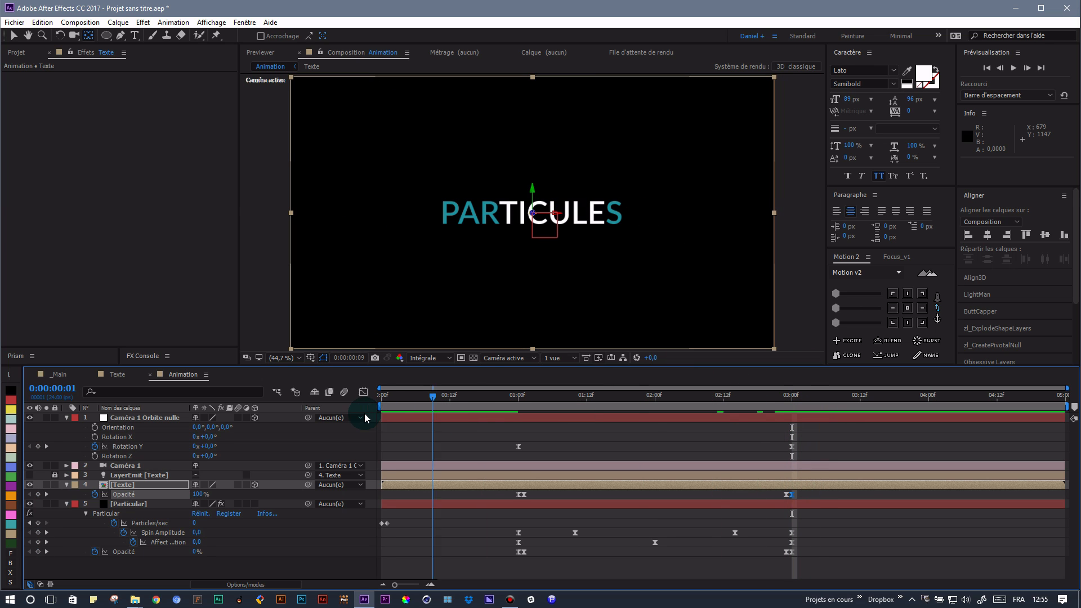
key(space)
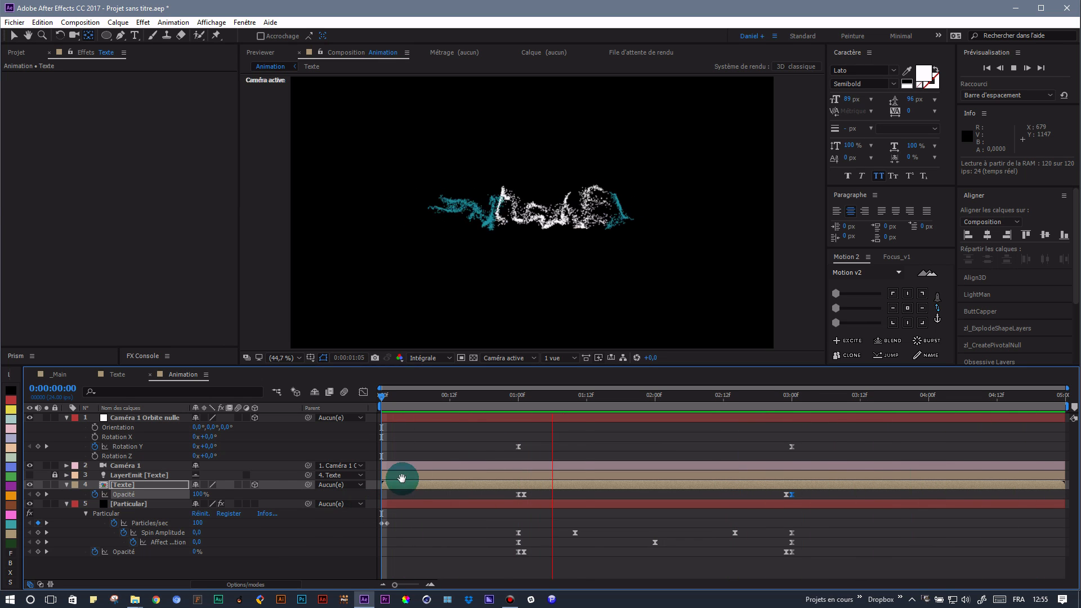
key(space)
drag(549, 395, 356, 399)
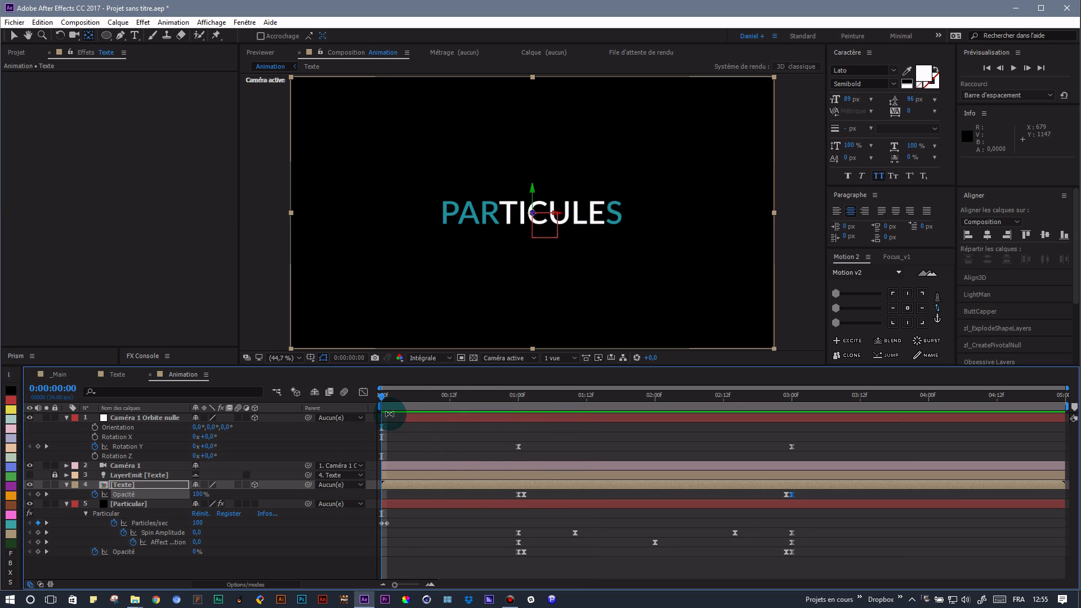
- Fade in the Texte layer with opacity keyframes of 0 % at 0:00:00:00 and 100 % at 0:00:00:12
drag(386, 398, 449, 397)
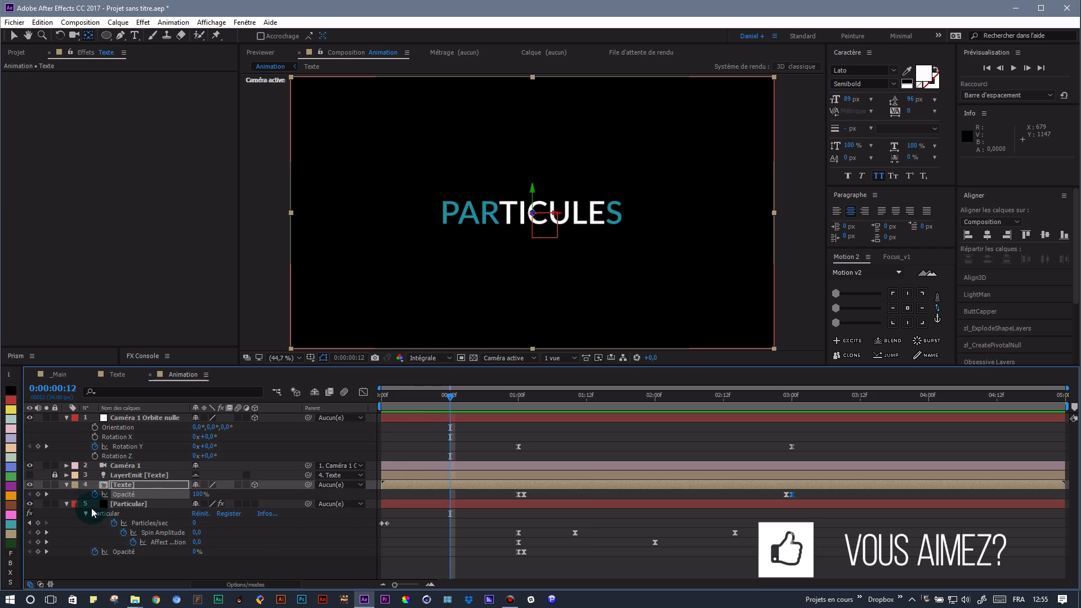
click(38, 494)
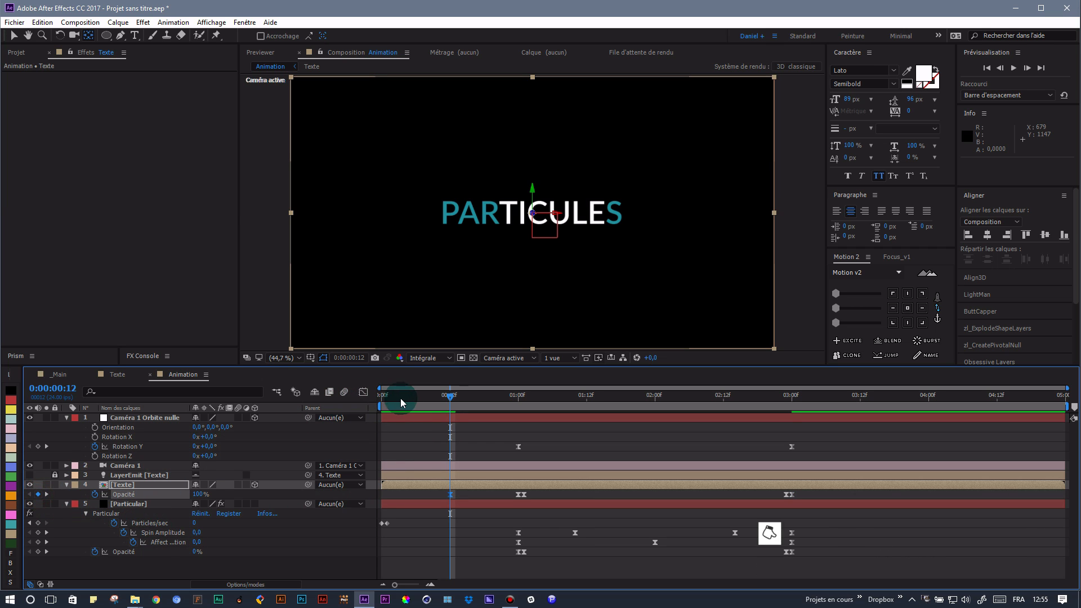
drag(450, 397, 378, 397)
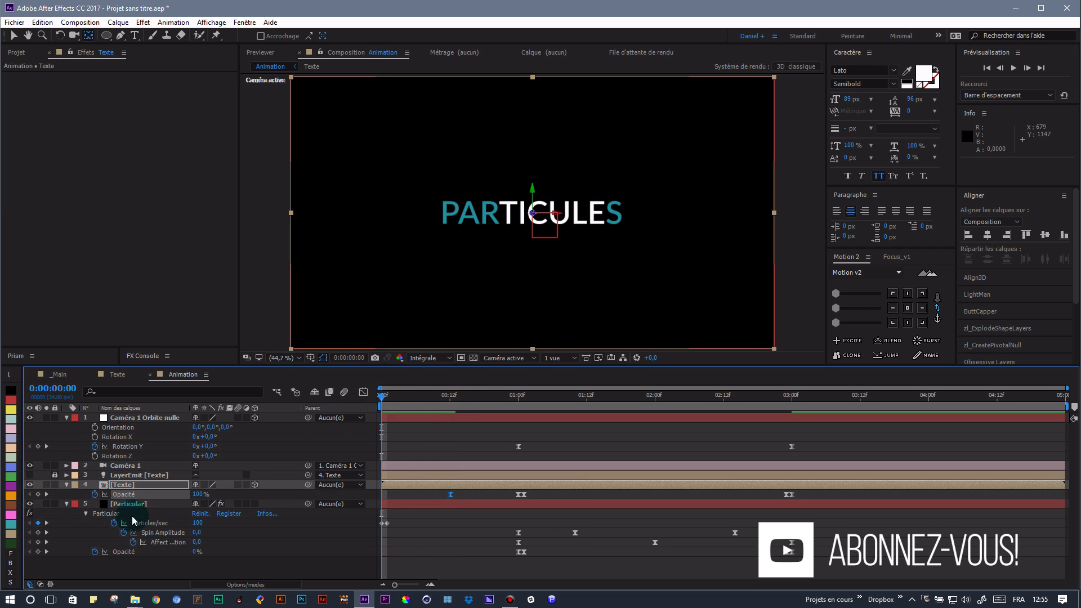
drag(198, 495, 73, 498)
- Fade out the Texte layer with opacity keyframes of 100 % at 0:00:04:12 and 0 % at 0:00:04:23
drag(384, 400, 1072, 416)
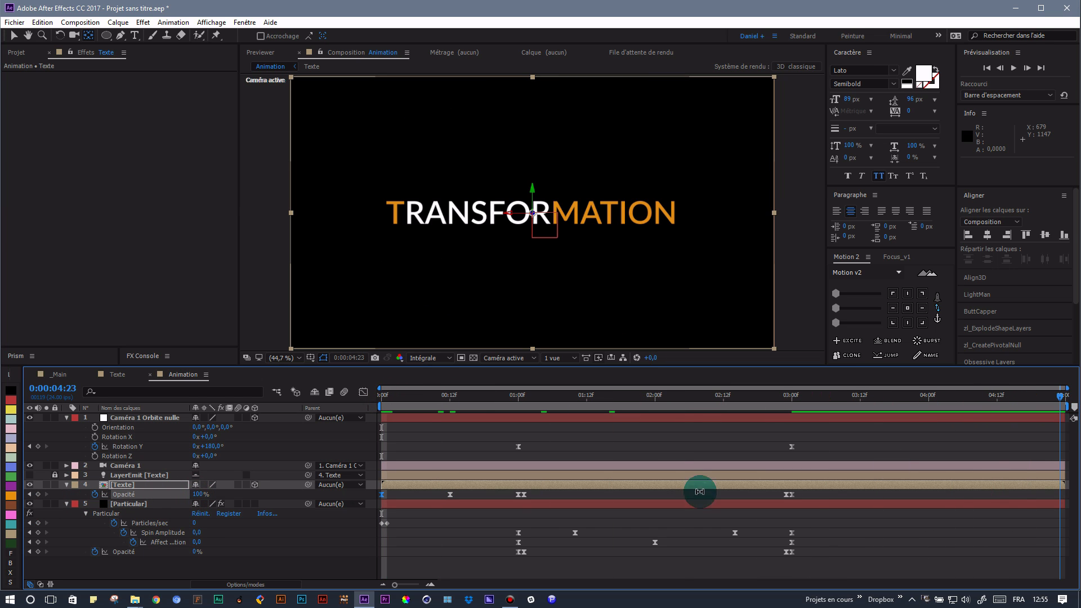
drag(201, 494, 138, 494)
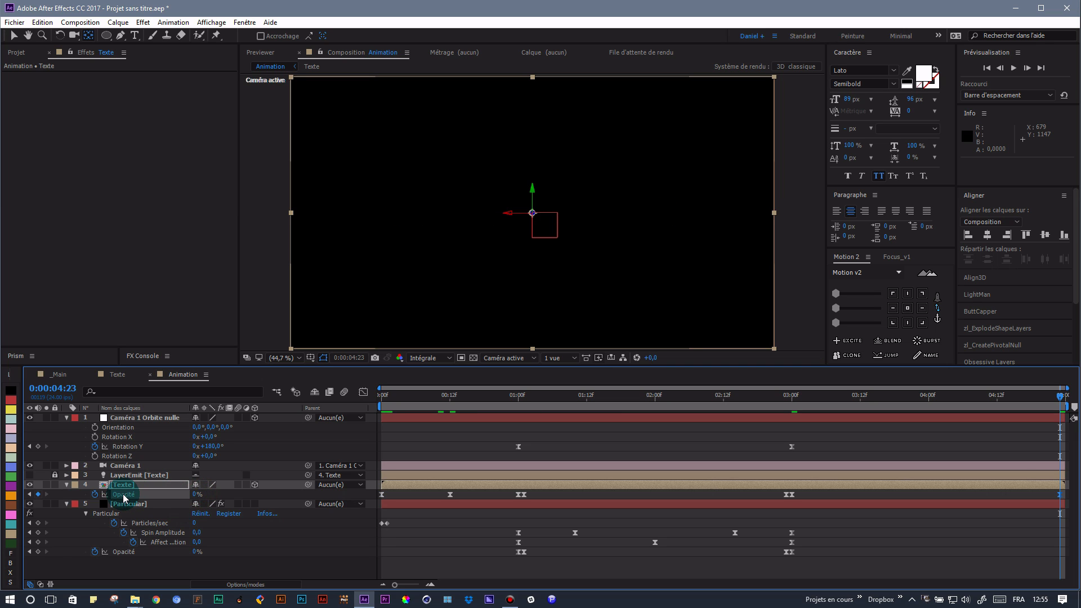
drag(1061, 395, 996, 401)
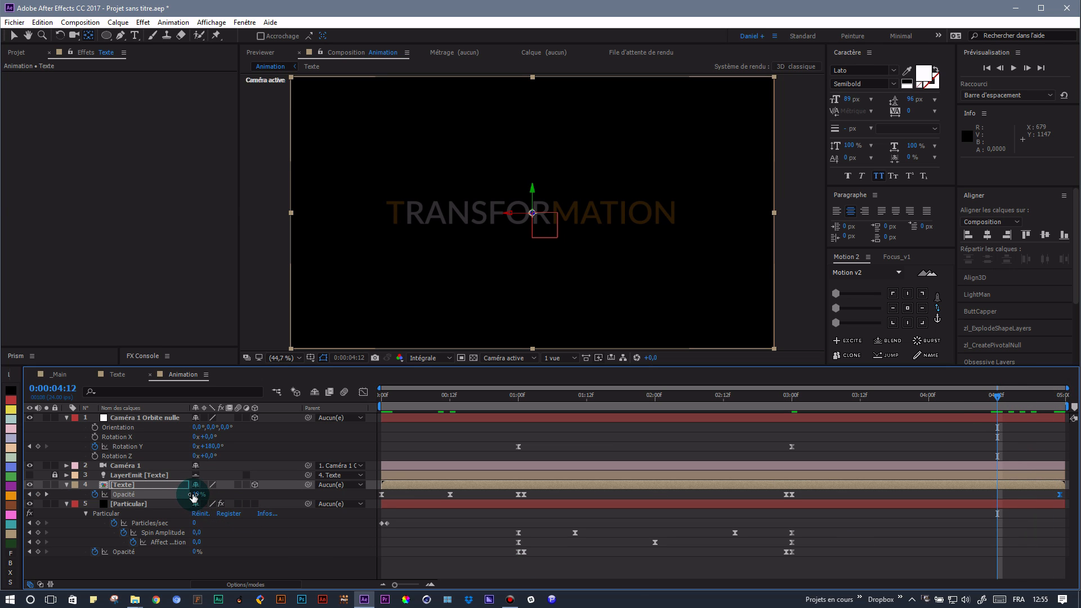
drag(194, 493, 309, 490)
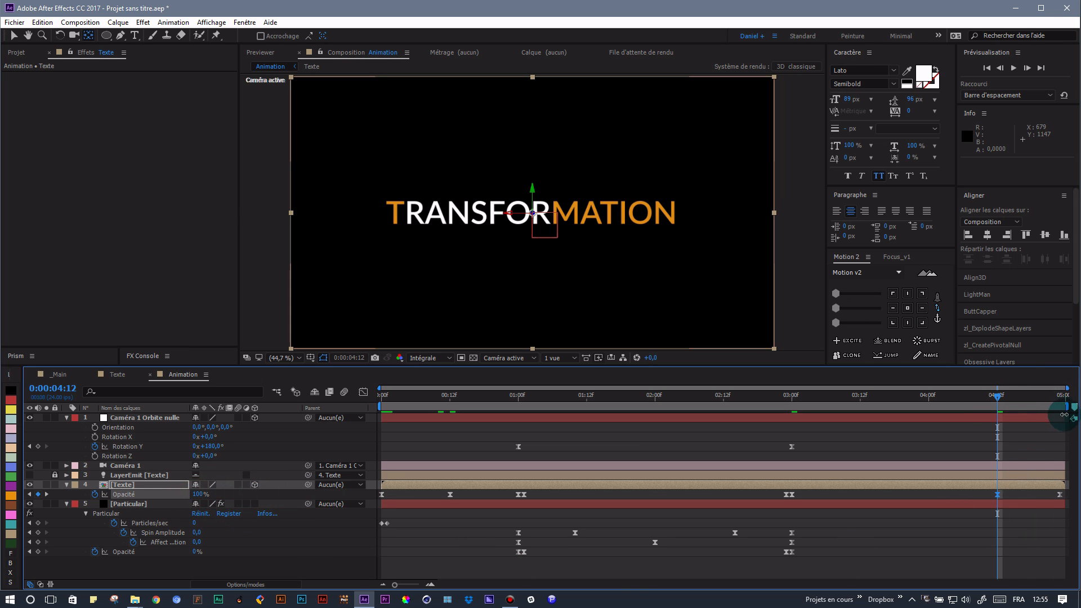
- Preview the full animation with its fades and collapse the properties of the camera orbit null and Particular layers
key(space)
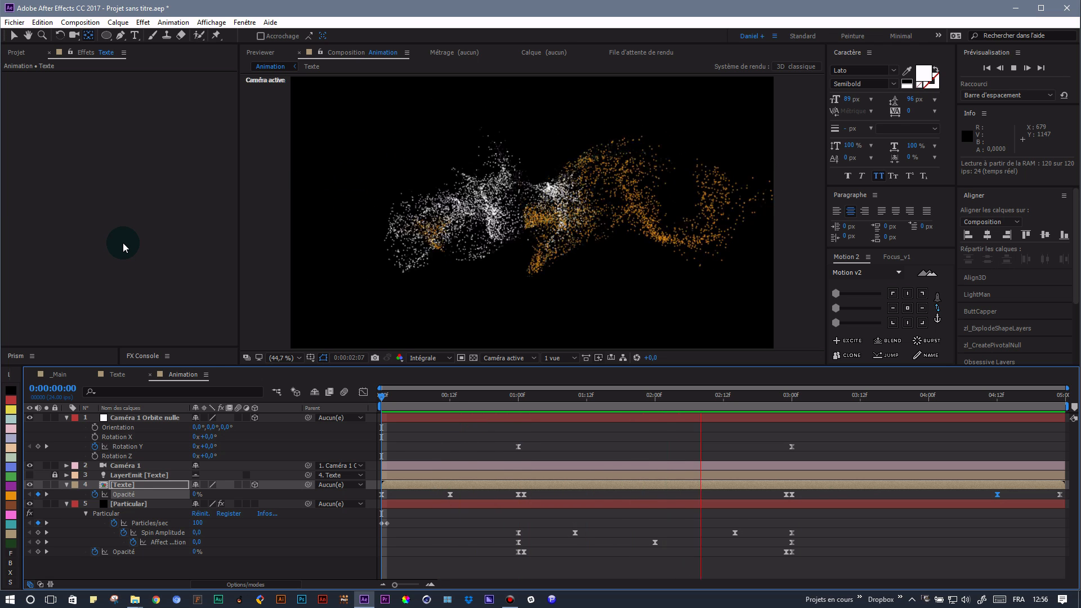
key(space)
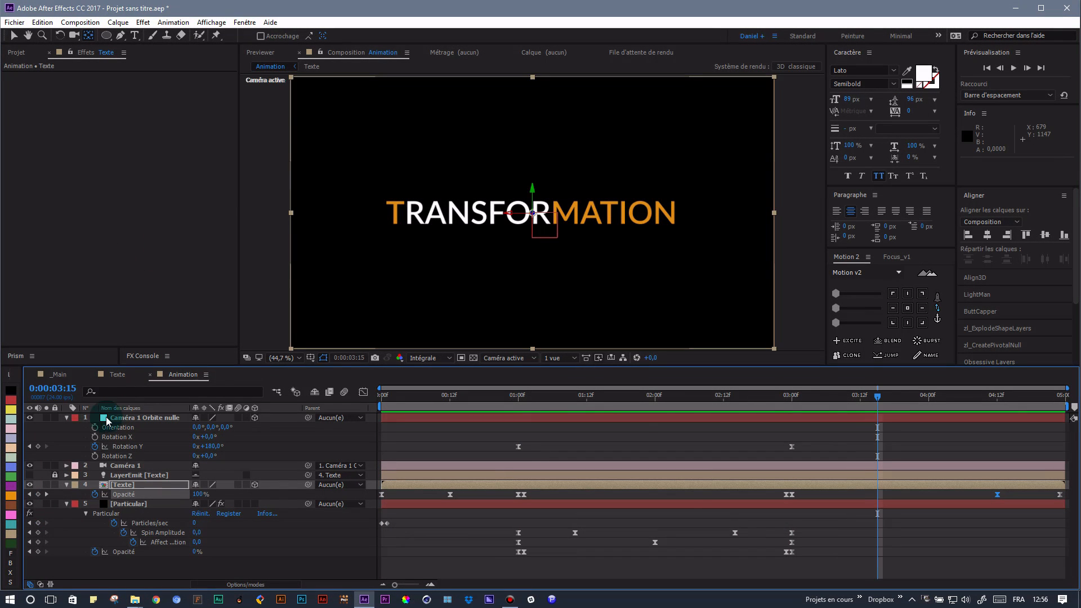
click(67, 418)
click(66, 465)
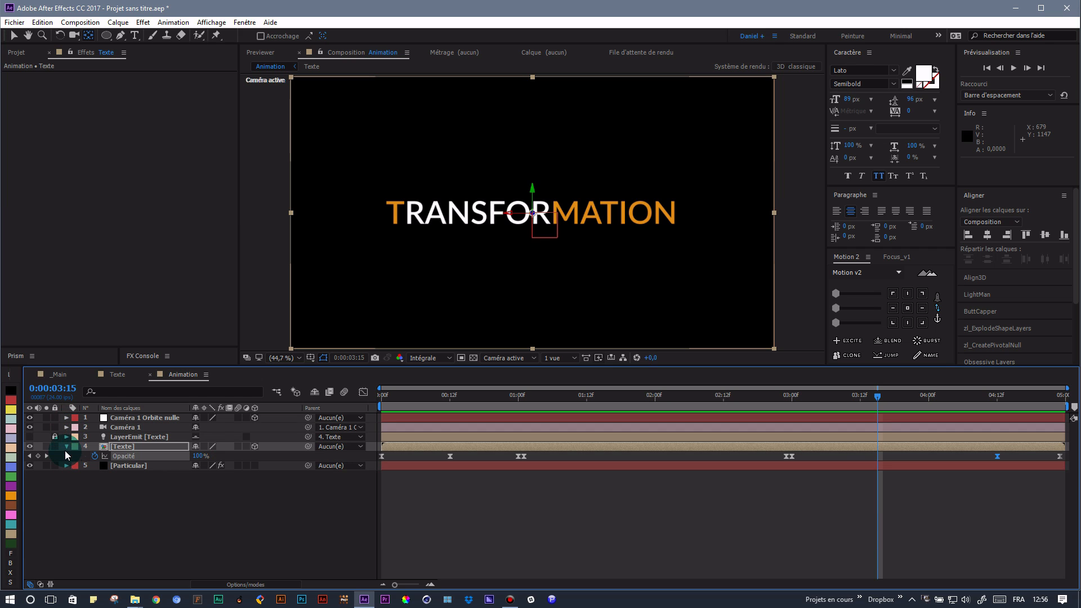
- Create a black 1920 × 1080 px solid named BG and place it beneath all other layers of the Animation composition
click(67, 446)
click(191, 511)
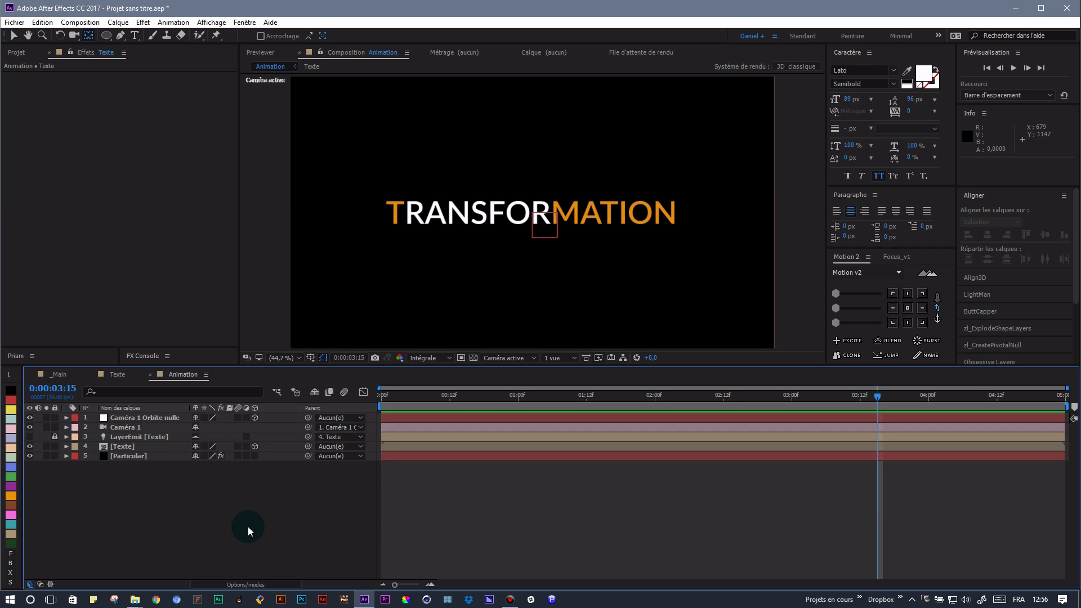
right_click(265, 505)
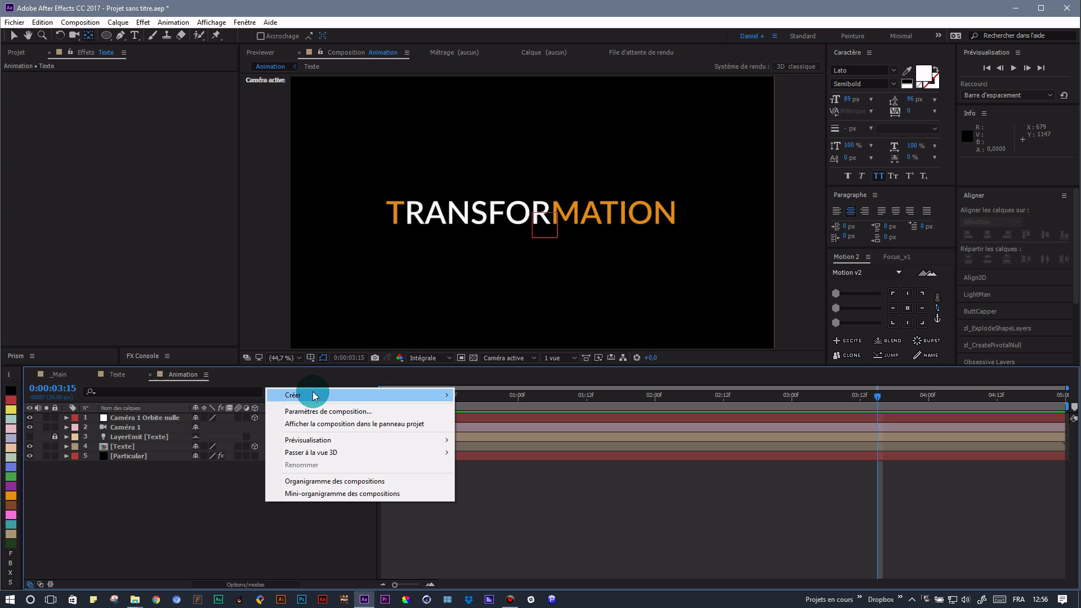
mouse_move(310, 394)
click(182, 423)
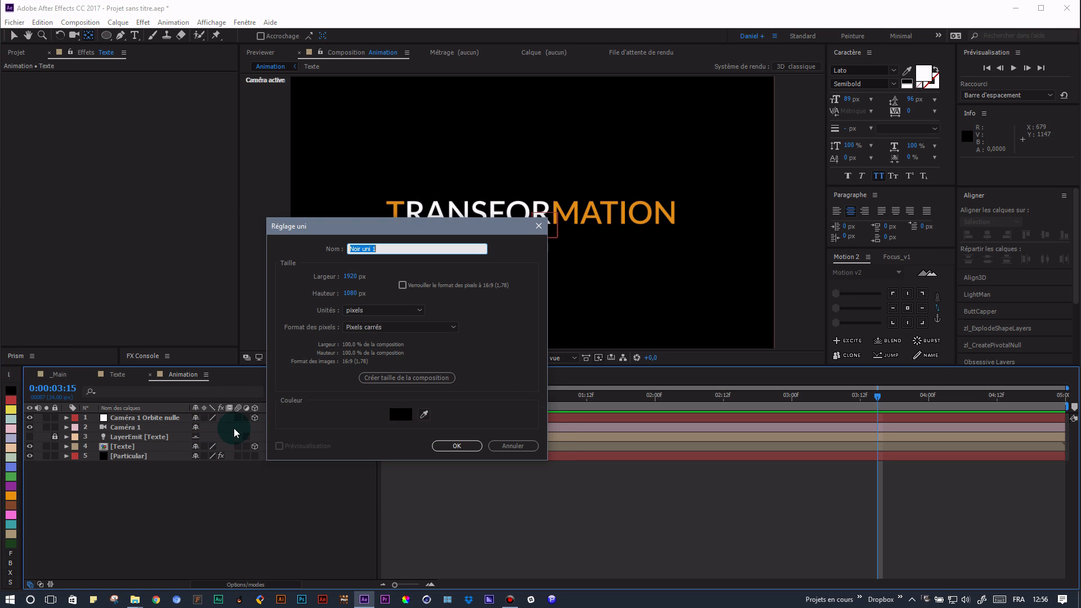
text(BG)
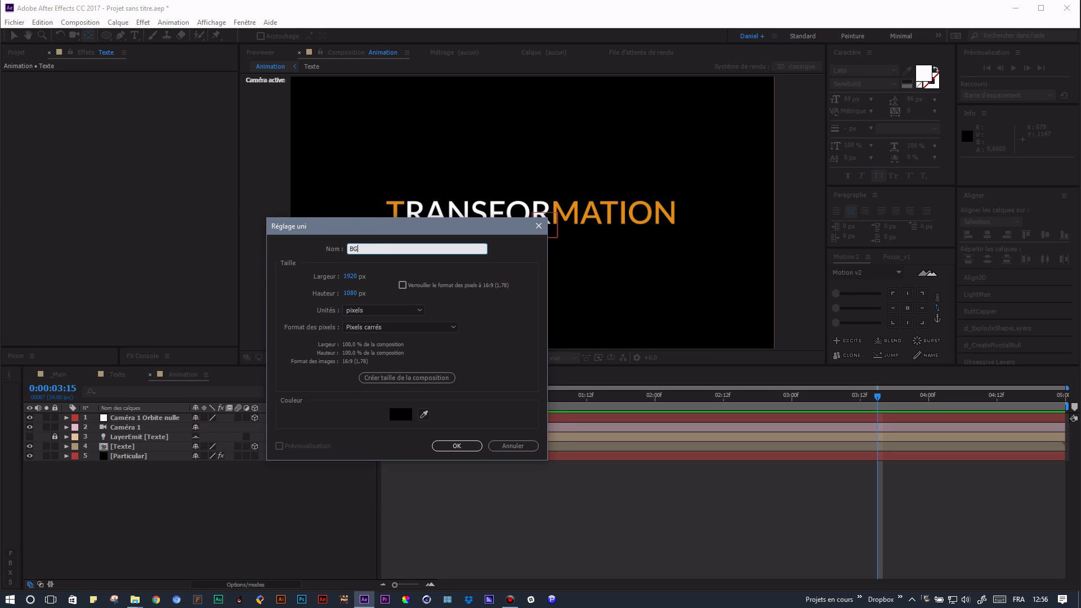
click(456, 445)
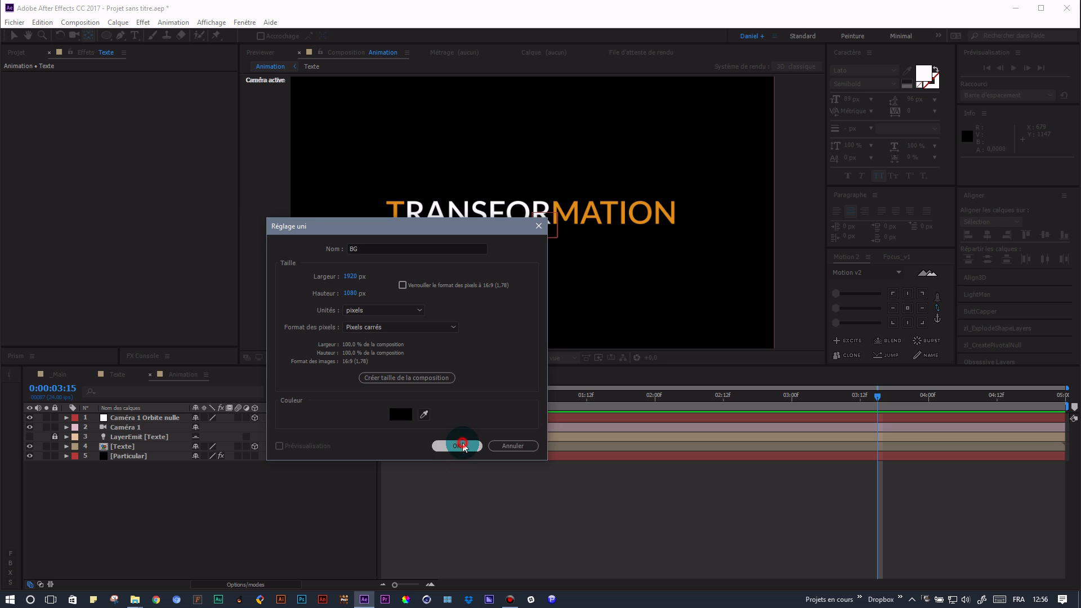
drag(154, 417, 156, 483)
- Apply the Gamme des dégradés effect to the BG layer
right_click(130, 197)
mouse_move(183, 204)
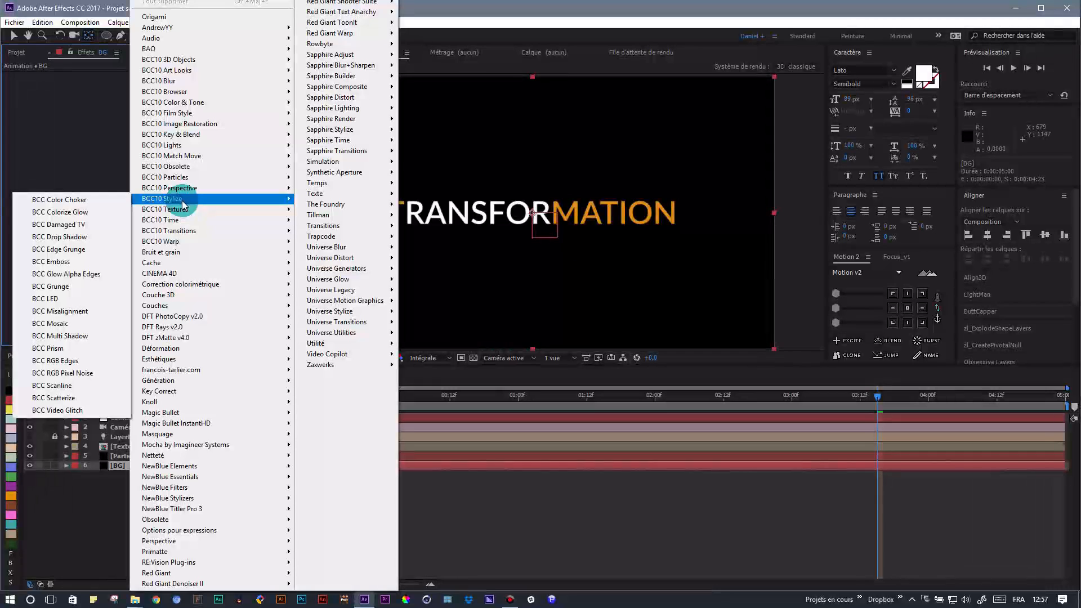
mouse_move(171, 383)
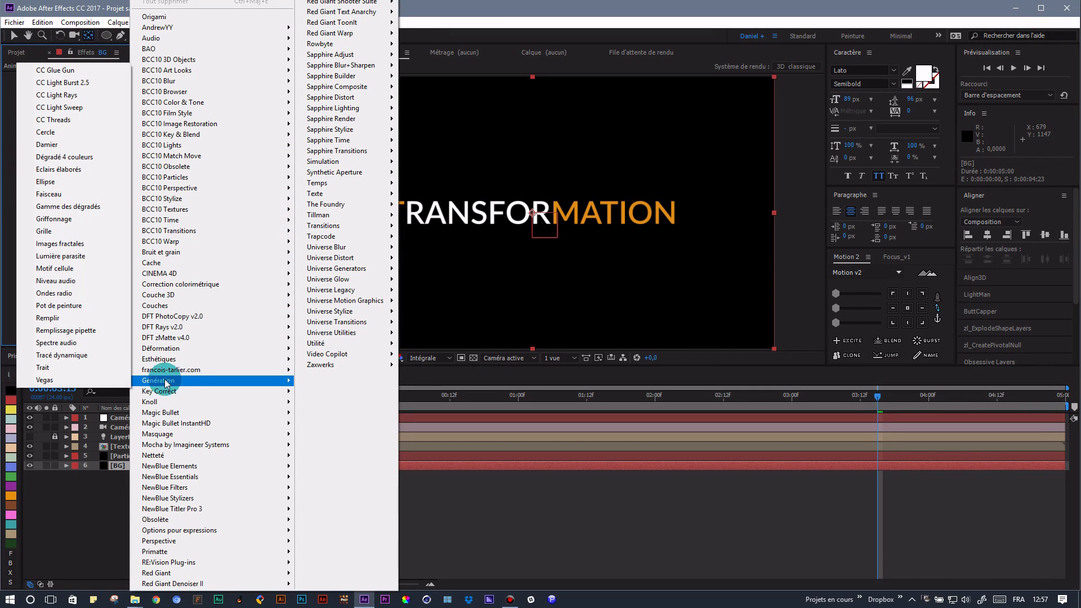
click(73, 208)
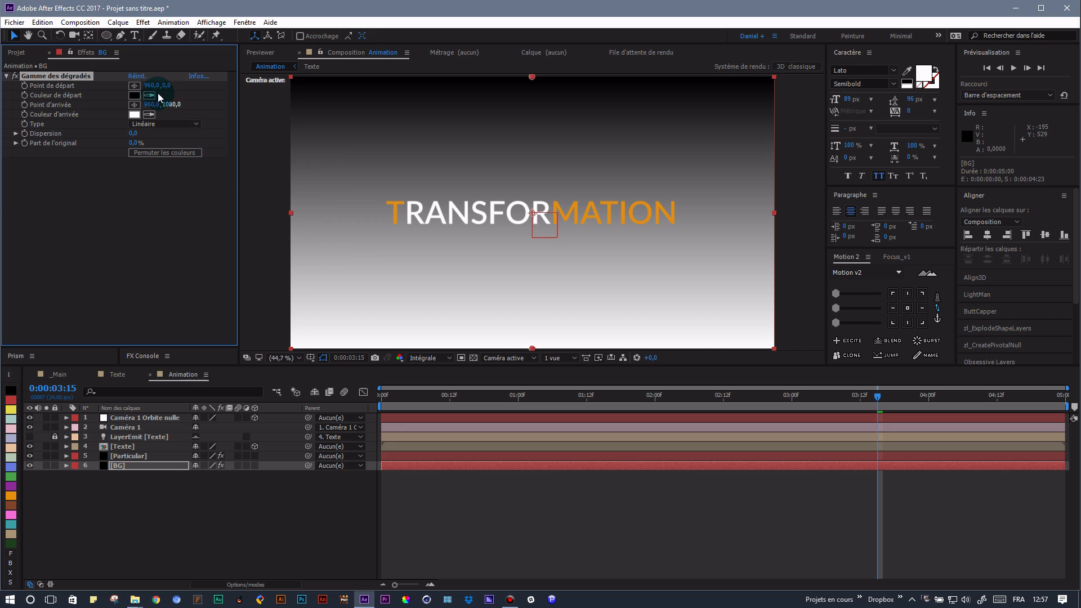
- Set the gradient's start colour to dark blue 08154C
click(135, 95)
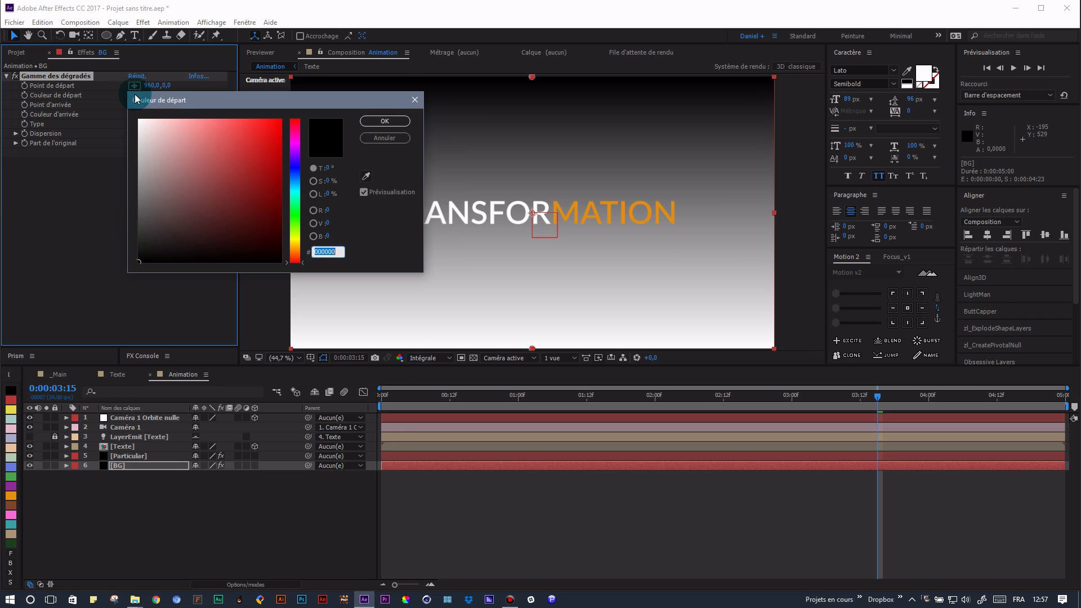
drag(294, 187, 267, 220)
click(400, 119)
click(395, 123)
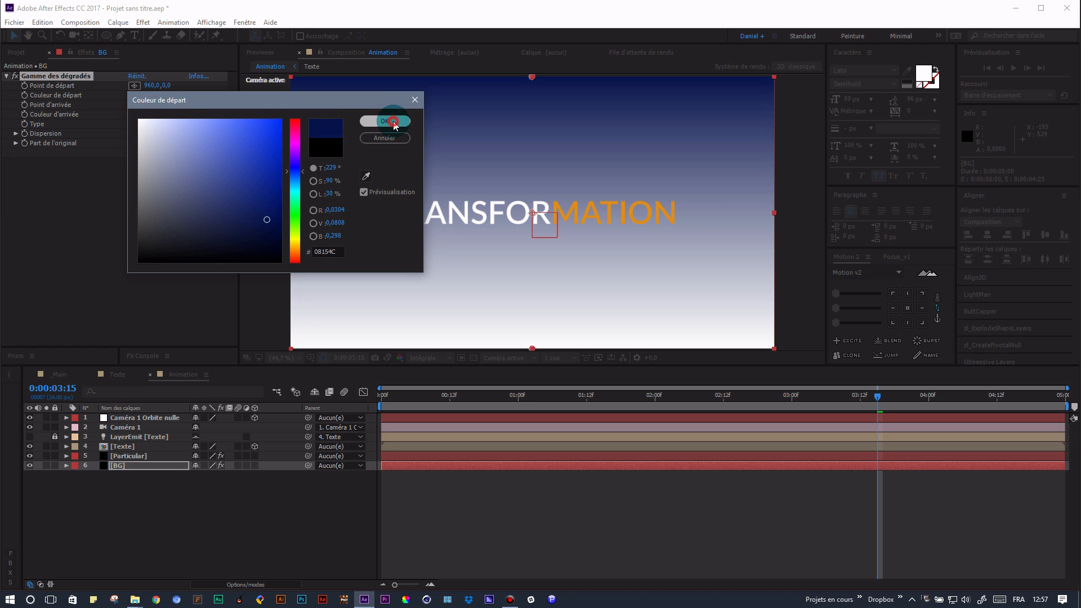
- Sample the start colour for the gradient's end colour and turn it into a lighter, greyer blue
click(148, 115)
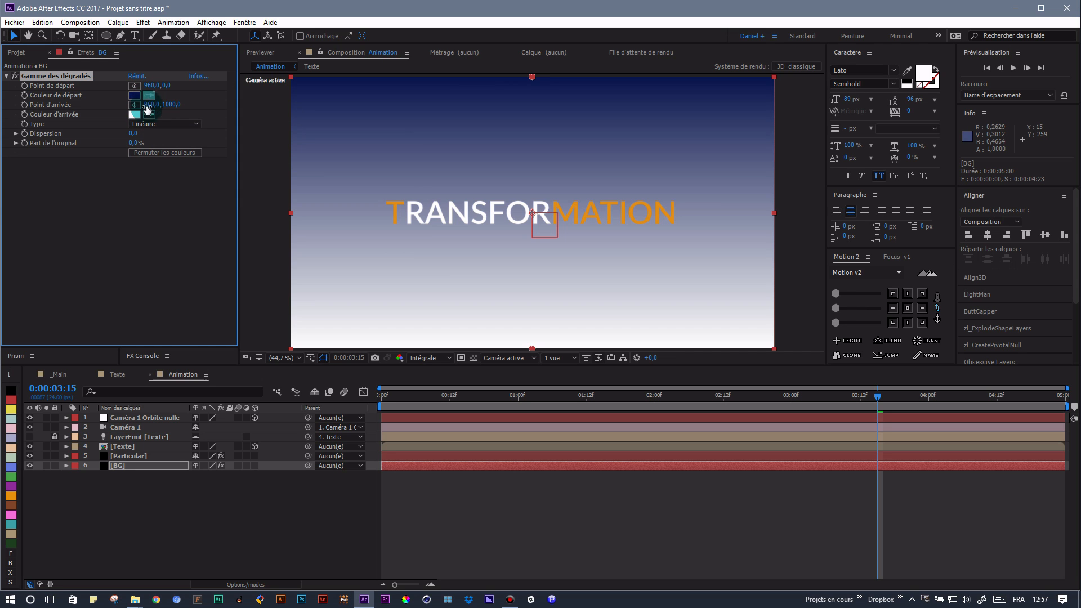
click(135, 95)
click(135, 115)
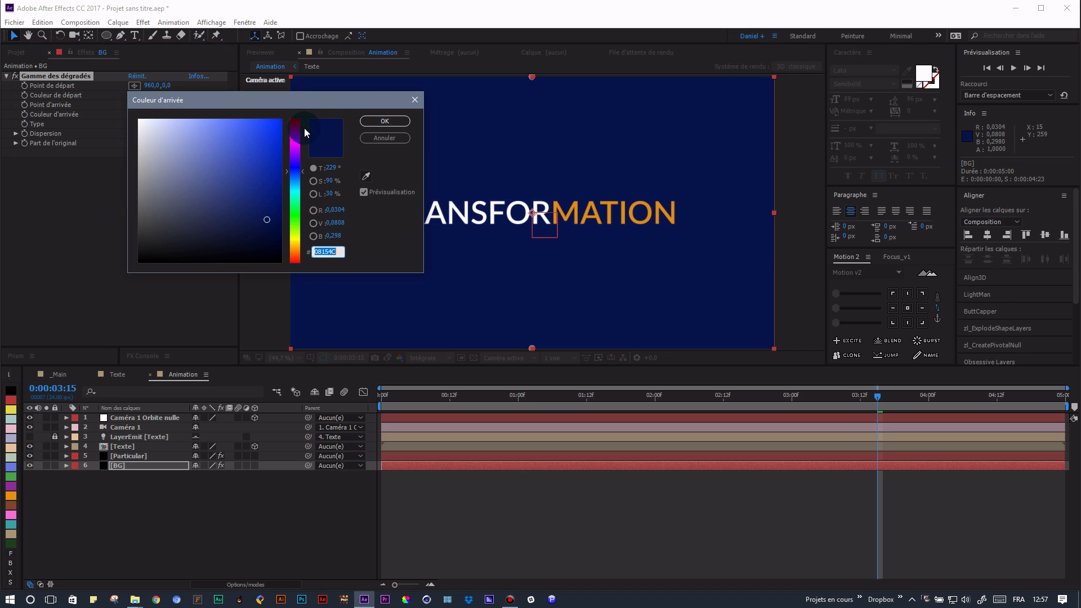
drag(265, 217, 177, 162)
click(381, 120)
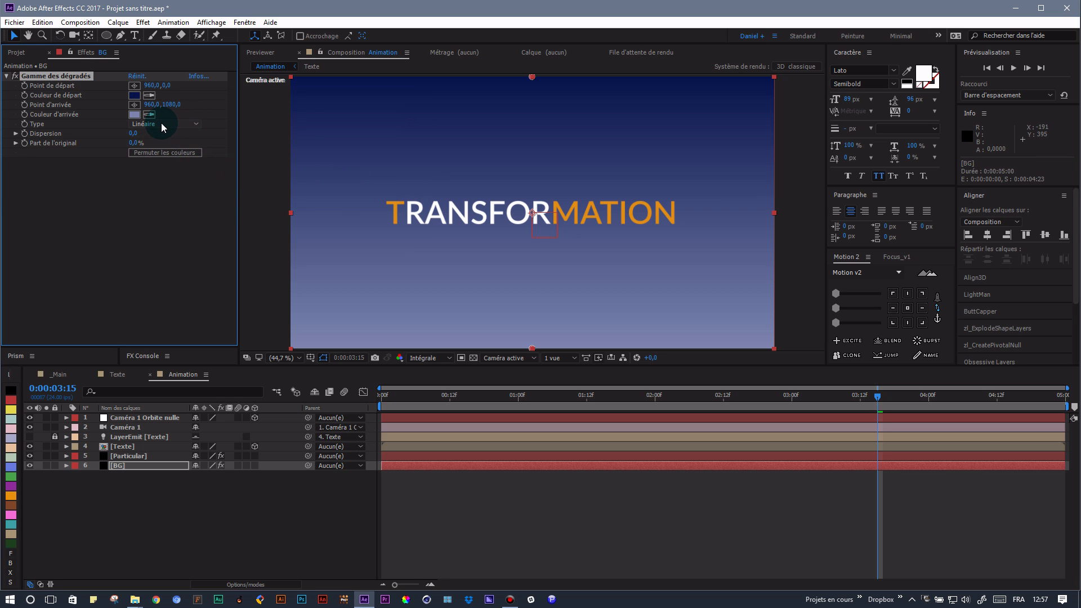
- Change the gradient type to Radial and swap its start and end colours
click(161, 123)
click(163, 148)
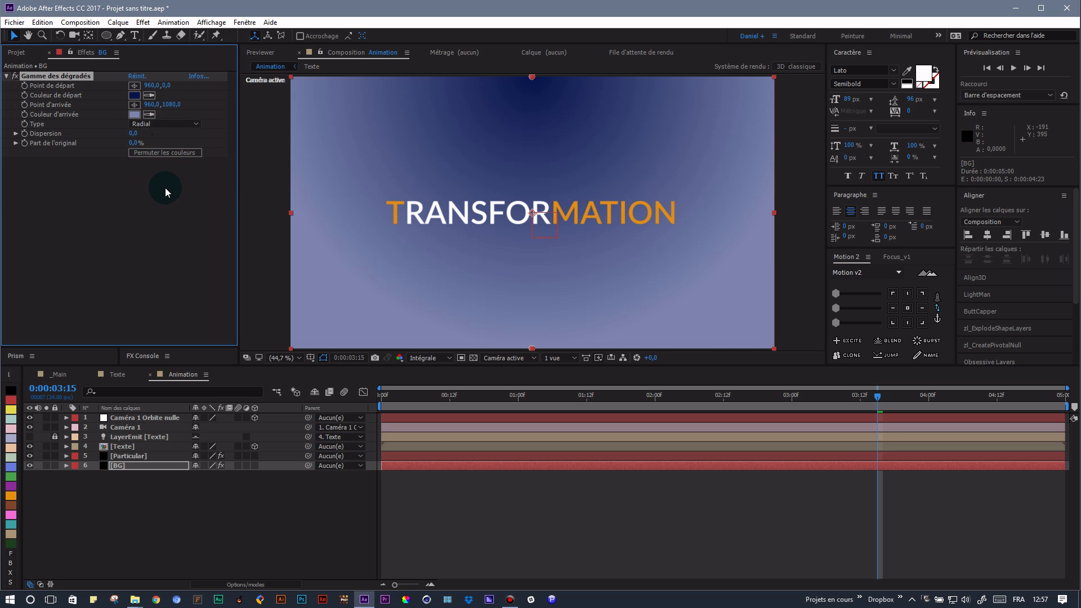
click(166, 152)
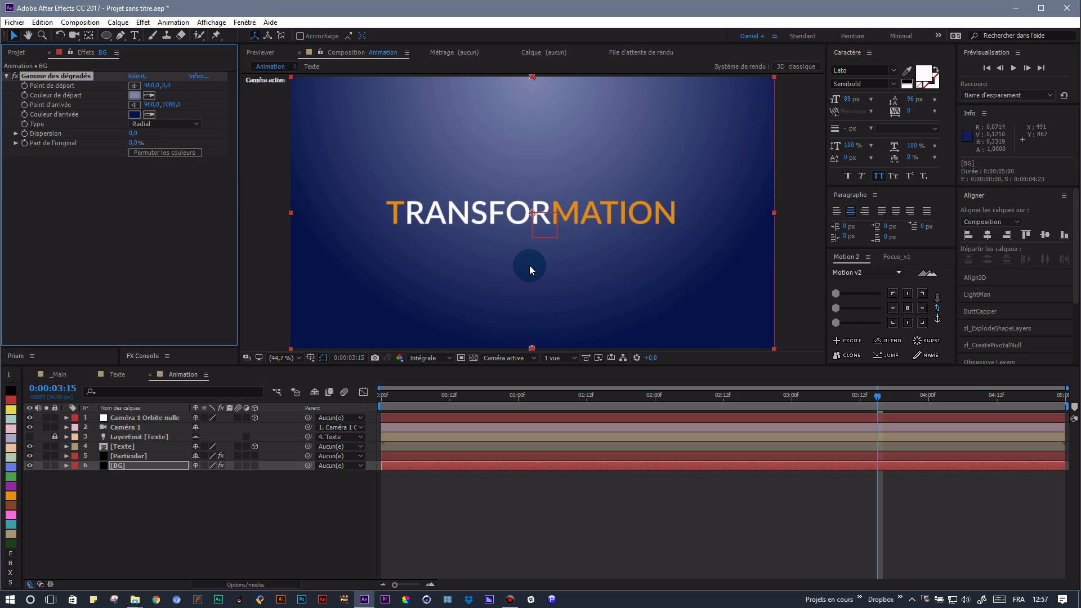
- Place the gradient's start point beyond the image's upper-right corner at about 2744, -352 and its end point at about 128, 1240
key(comma)
key(comma)
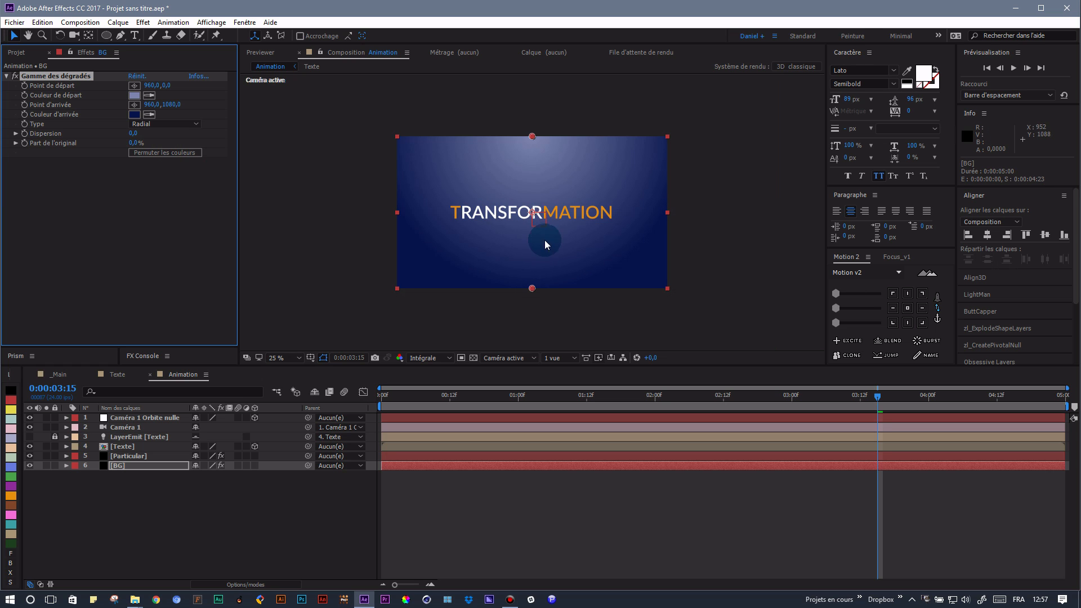
drag(531, 136, 694, 120)
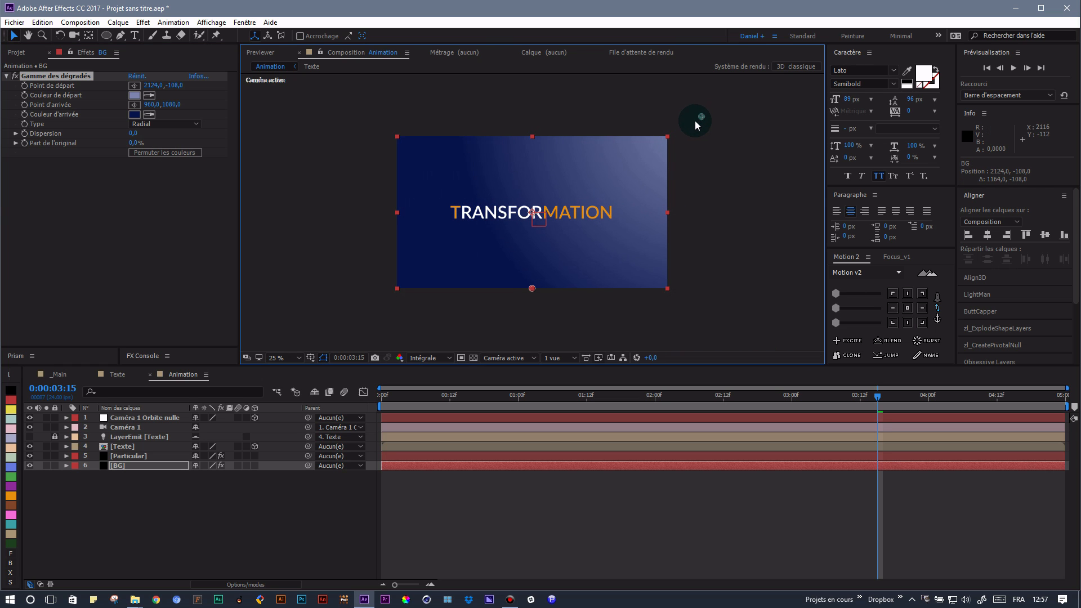
drag(532, 289, 390, 291)
drag(696, 120, 712, 115)
drag(791, 70, 787, 81)
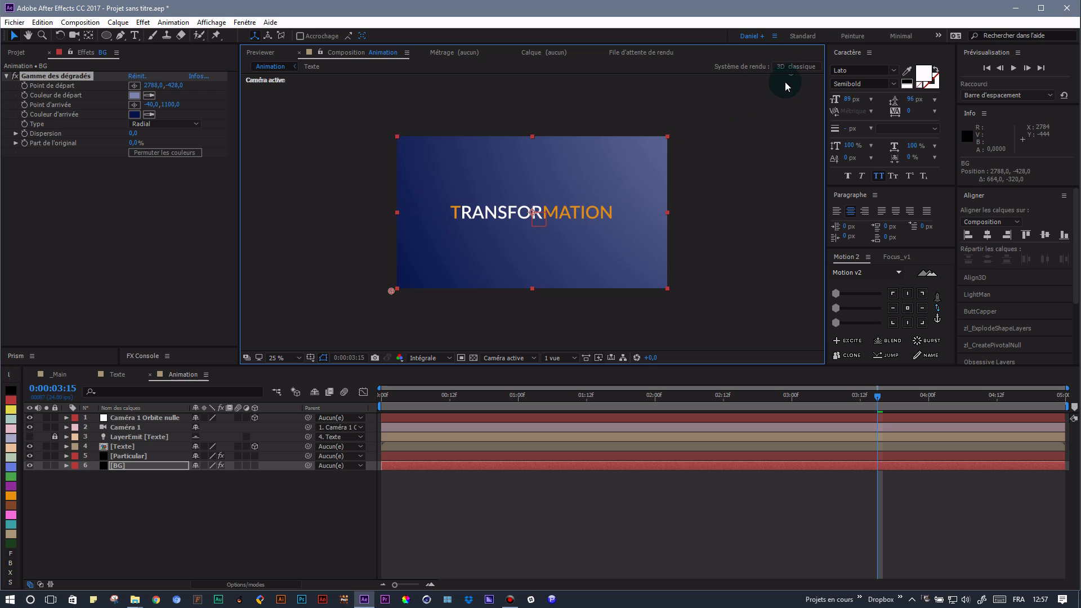
drag(394, 291, 414, 315)
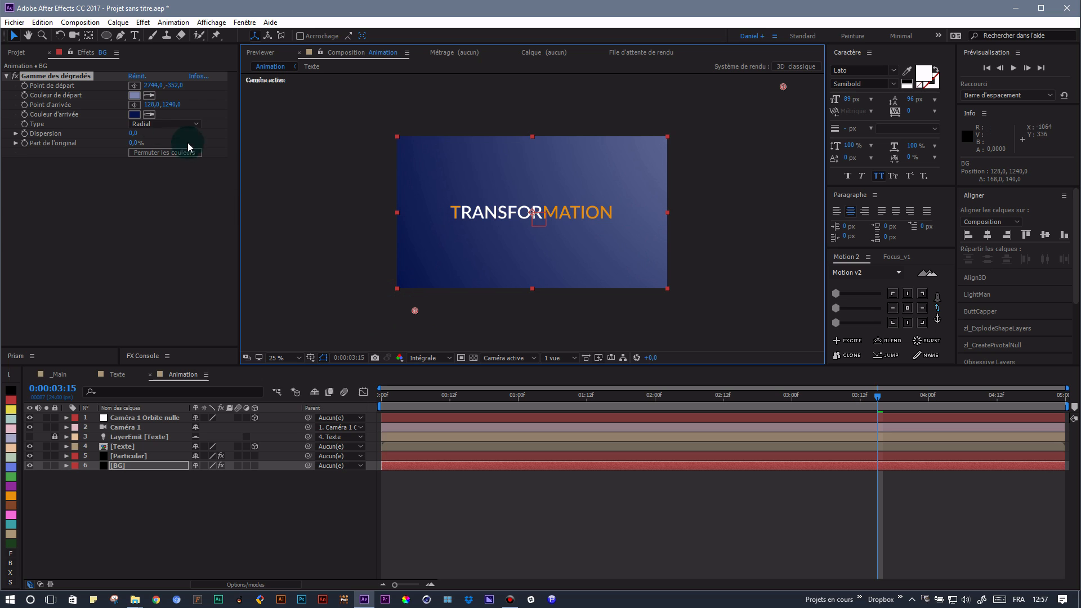
- Set the gradient's dispersion to about 104.3, and move its start point to about 4628, -1336 and end point to about 16, 1084
drag(133, 133, 203, 135)
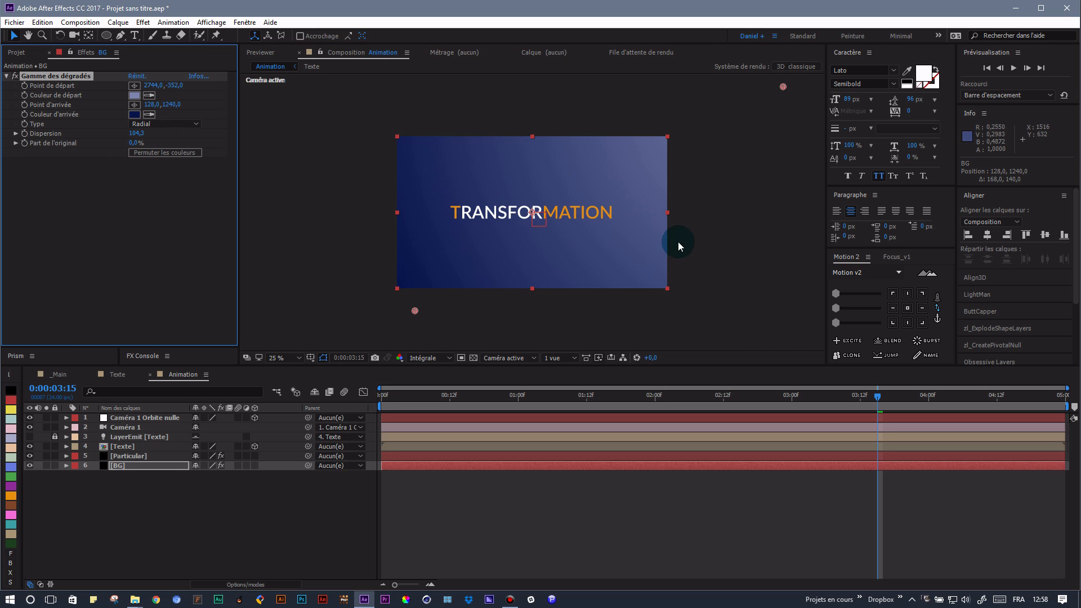
drag(416, 309, 399, 289)
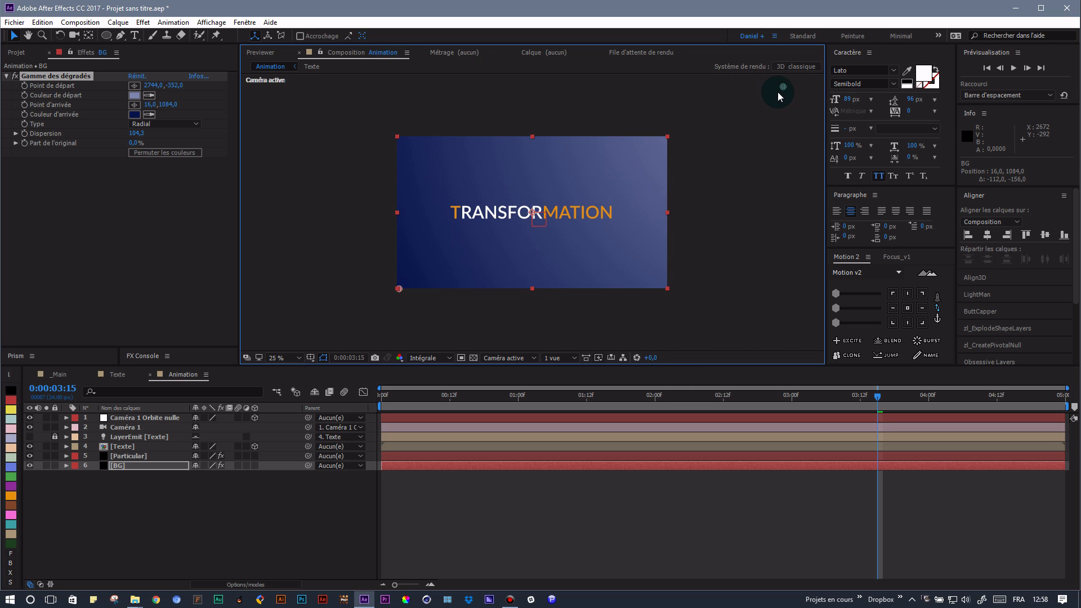
drag(783, 87, 815, 70)
key(comma)
drag(669, 141, 787, 80)
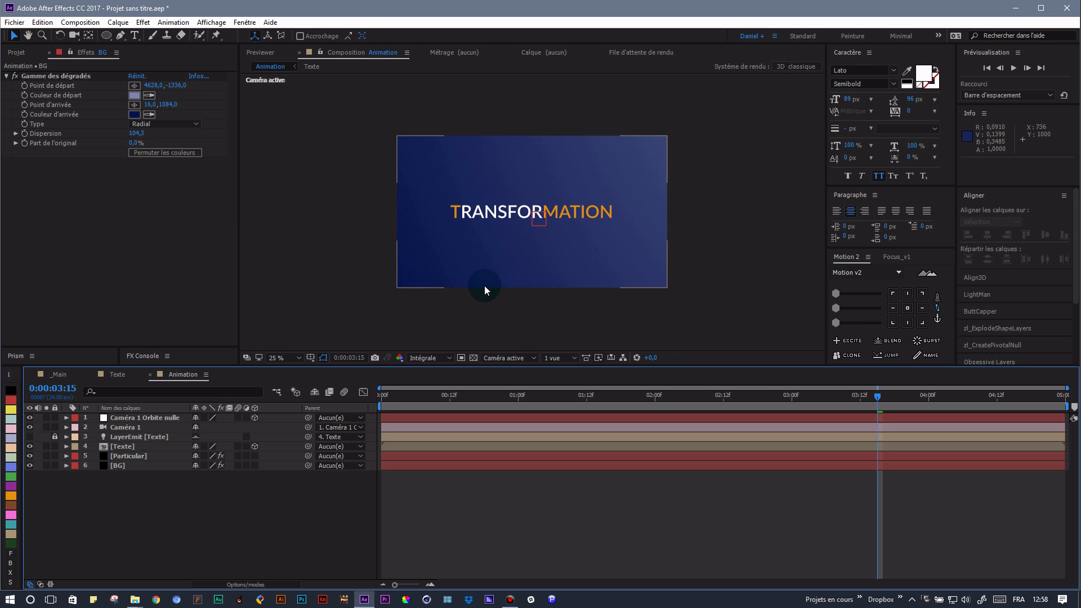
- Fit the composition in the viewer, enable motion blur for Texte, Particular and the composition, and check the particles at 0:00:02:04
scroll(517, 281, up, 1)
click(296, 357)
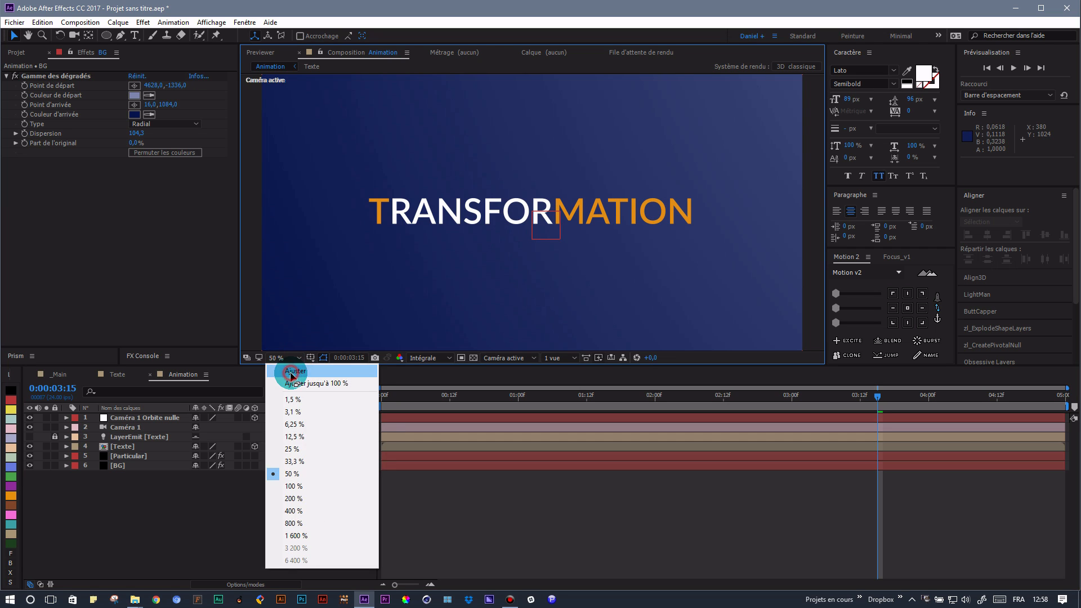
click(291, 373)
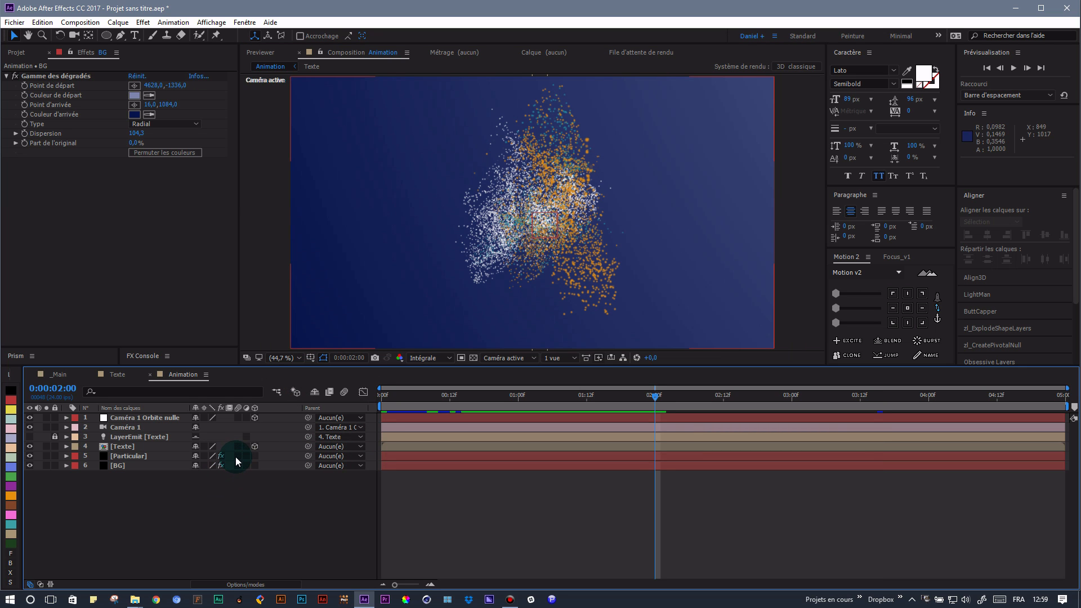
click(237, 447)
click(238, 447)
click(345, 392)
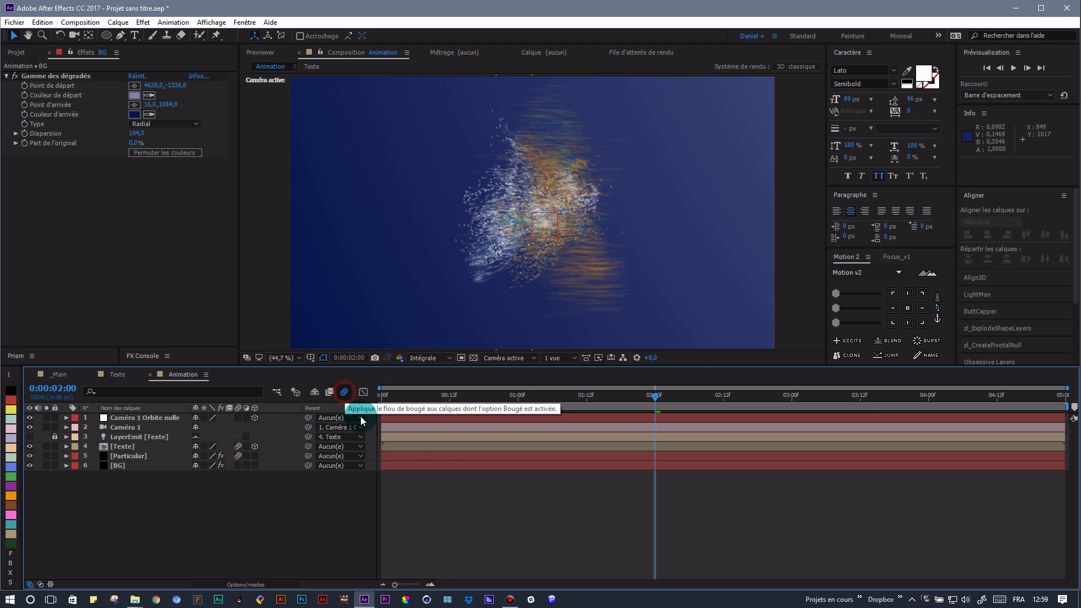
drag(657, 397, 676, 384)
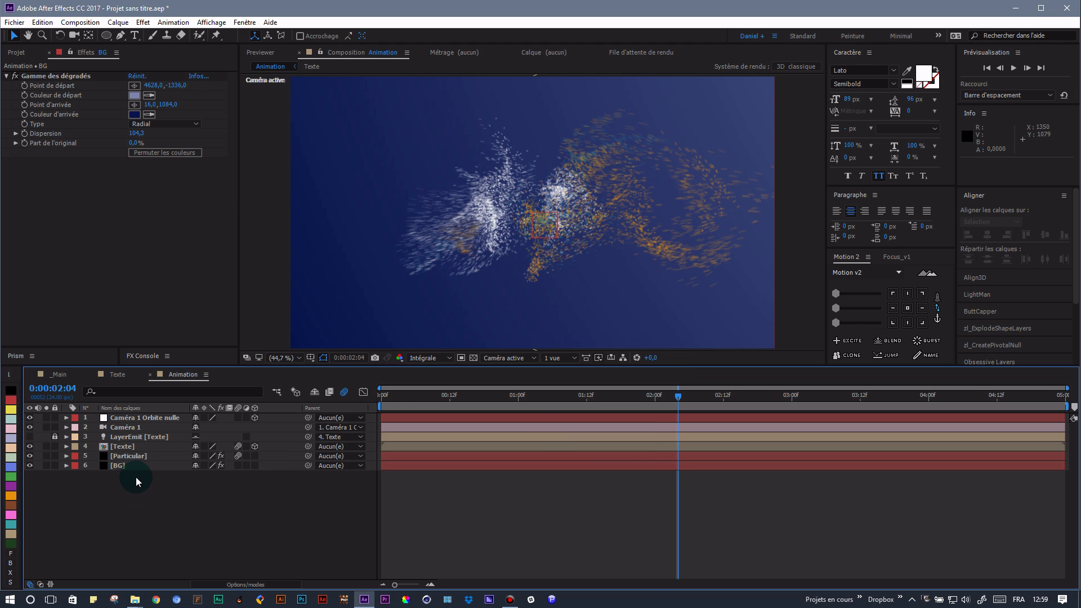
- Link the focus distance of Caméra 1 to the Texte layer
click(130, 428)
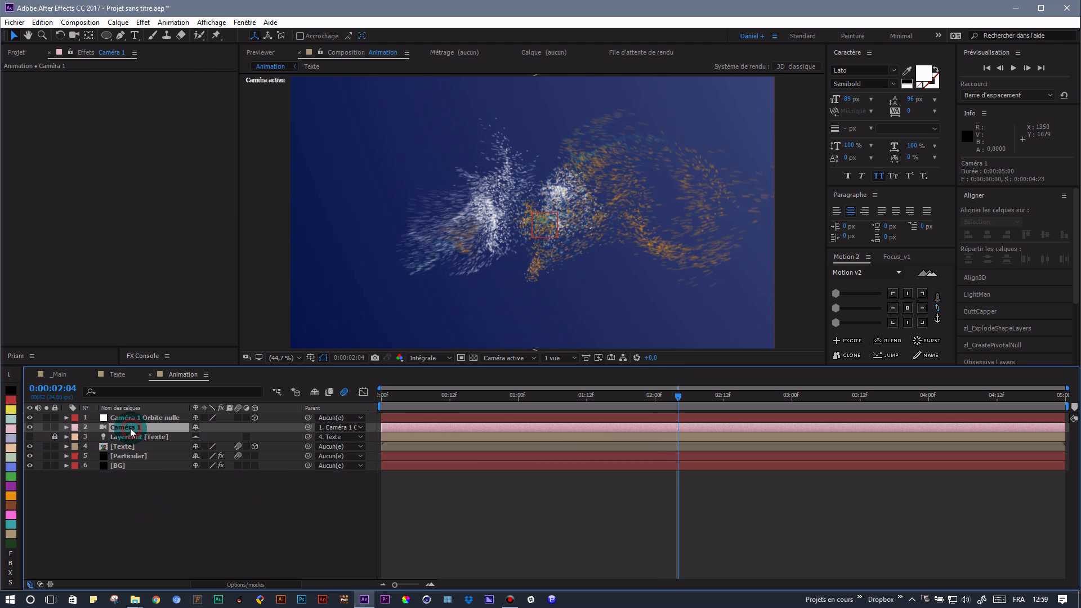
key(a)
key(a)
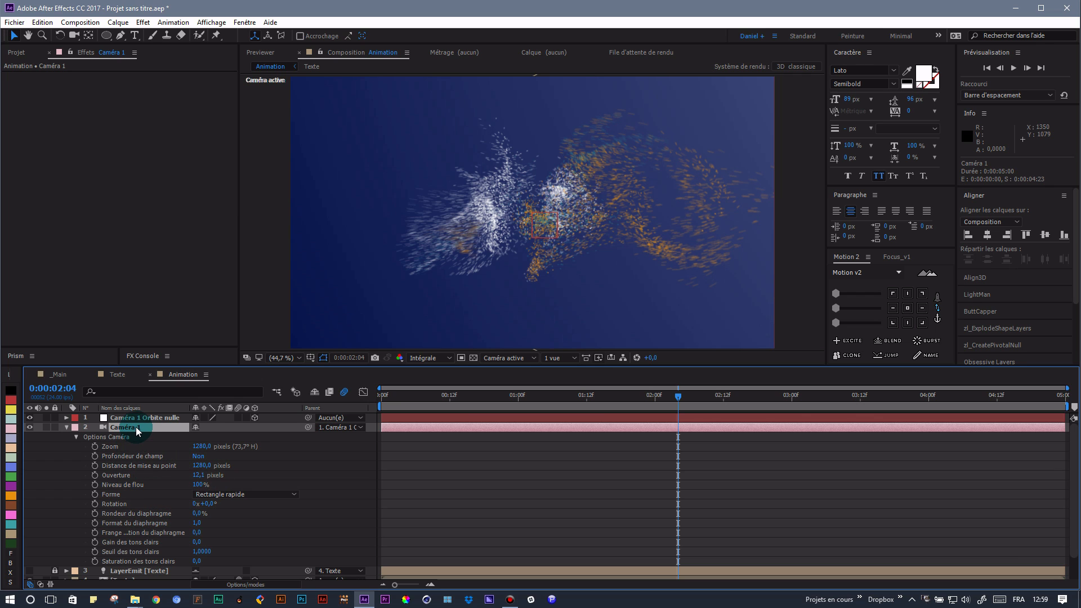
scroll(136, 427, down, 1)
click(141, 553)
scroll(171, 536, up, 1)
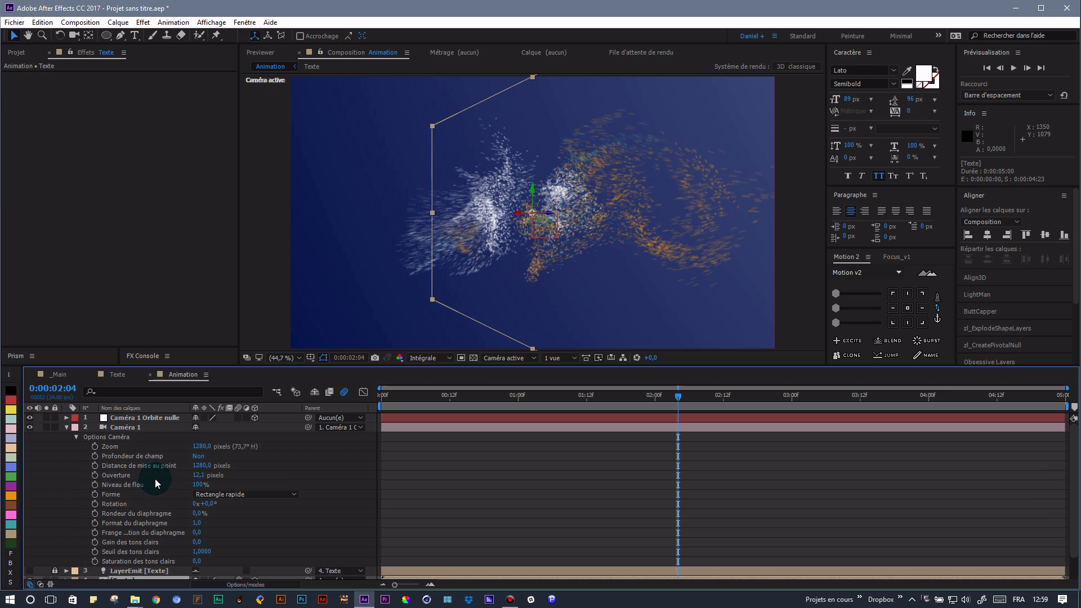
ctrl+click(142, 428)
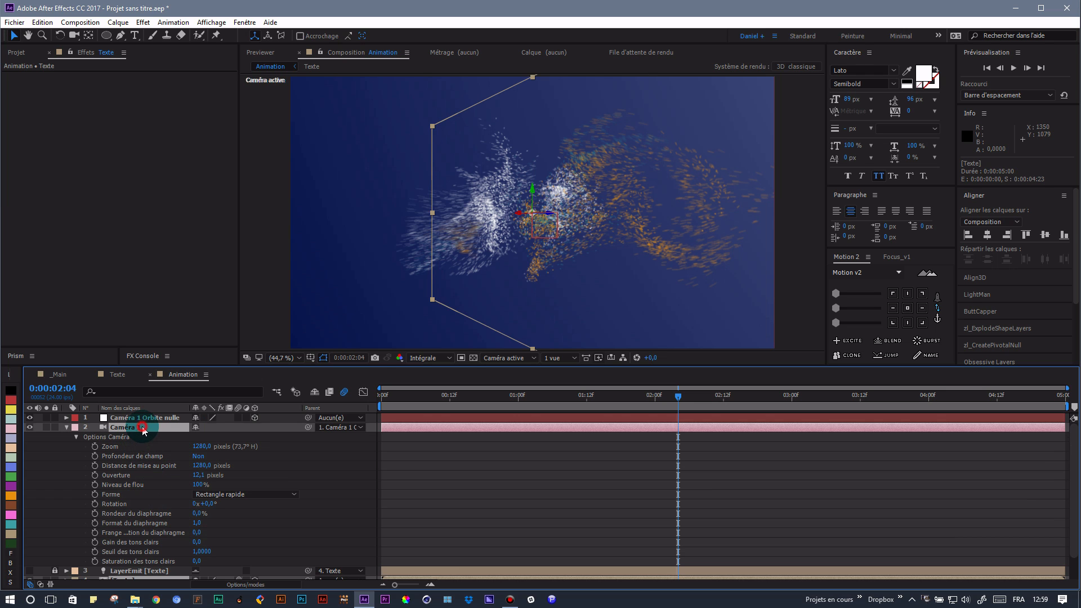
right_click(142, 427)
mouse_move(193, 317)
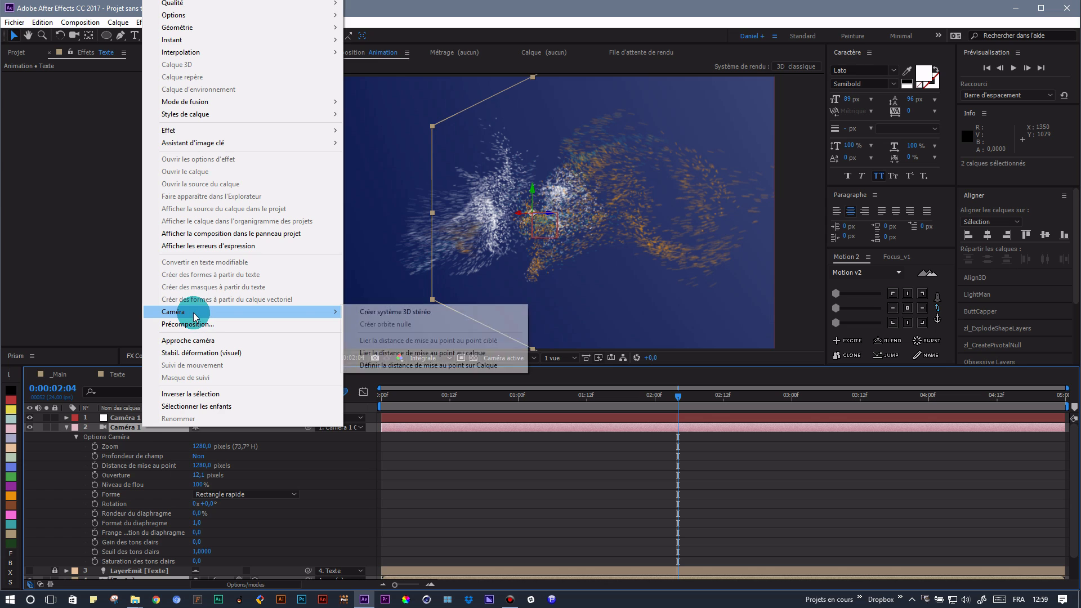
click(469, 353)
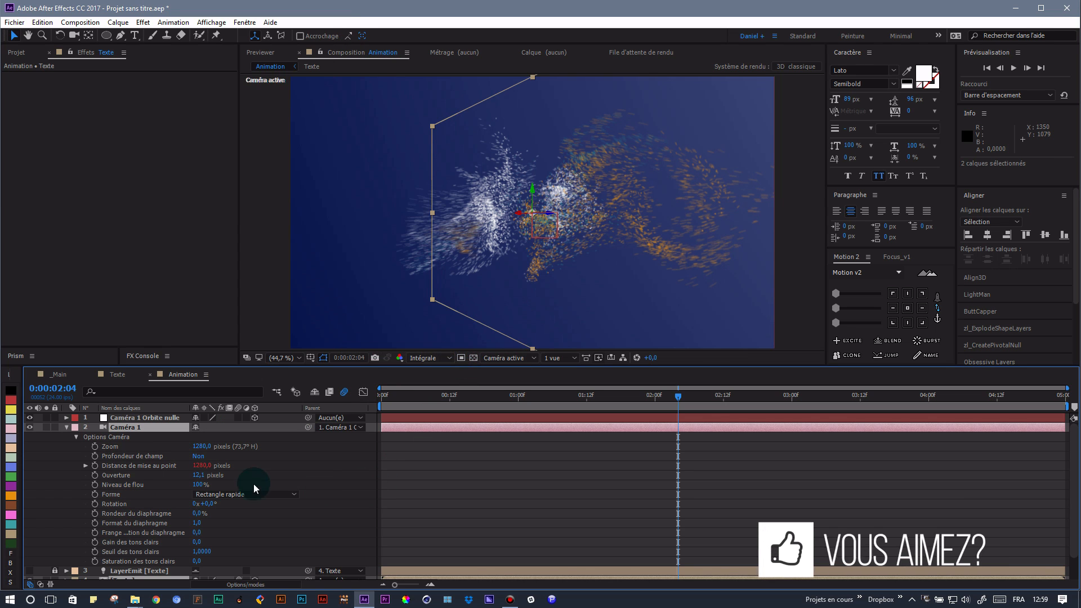
click(67, 427)
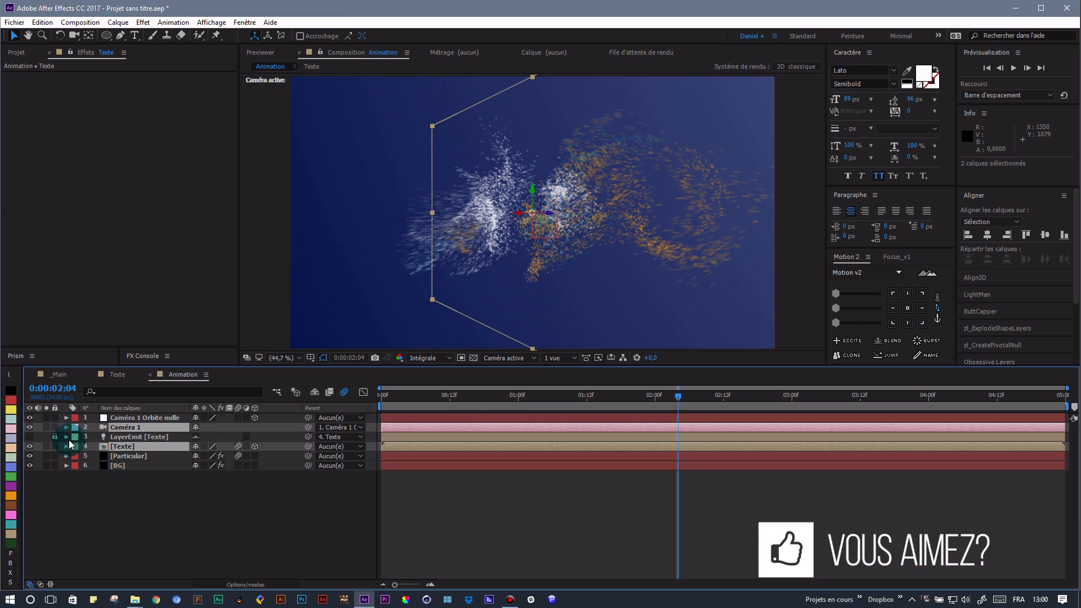
click(145, 523)
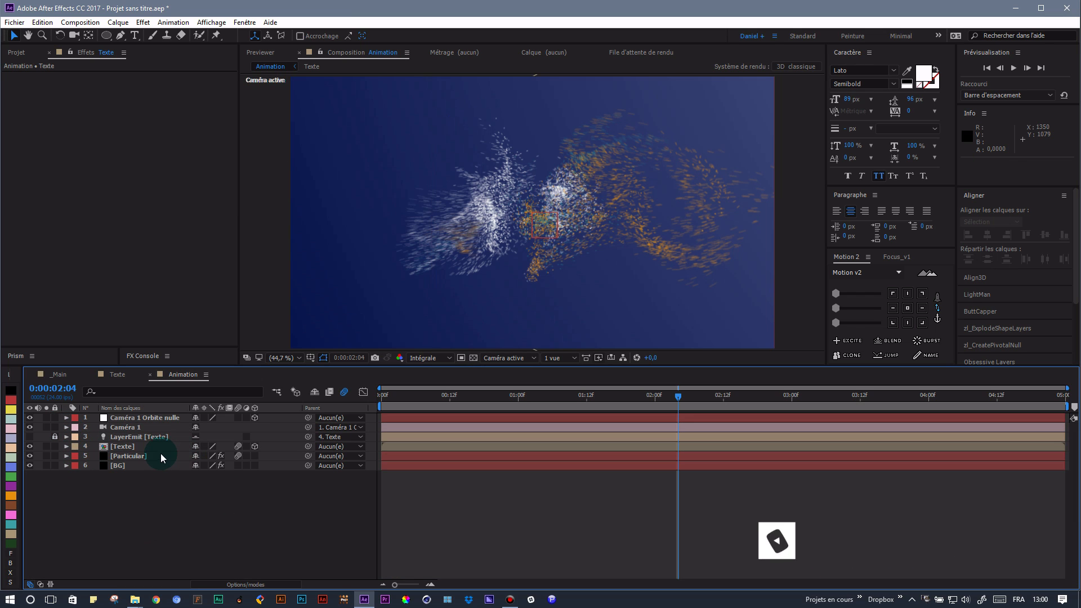
- Enable depth of field on Caméra 1 and set its aperture to 200 pixels
click(113, 428)
key(a)
key(a)
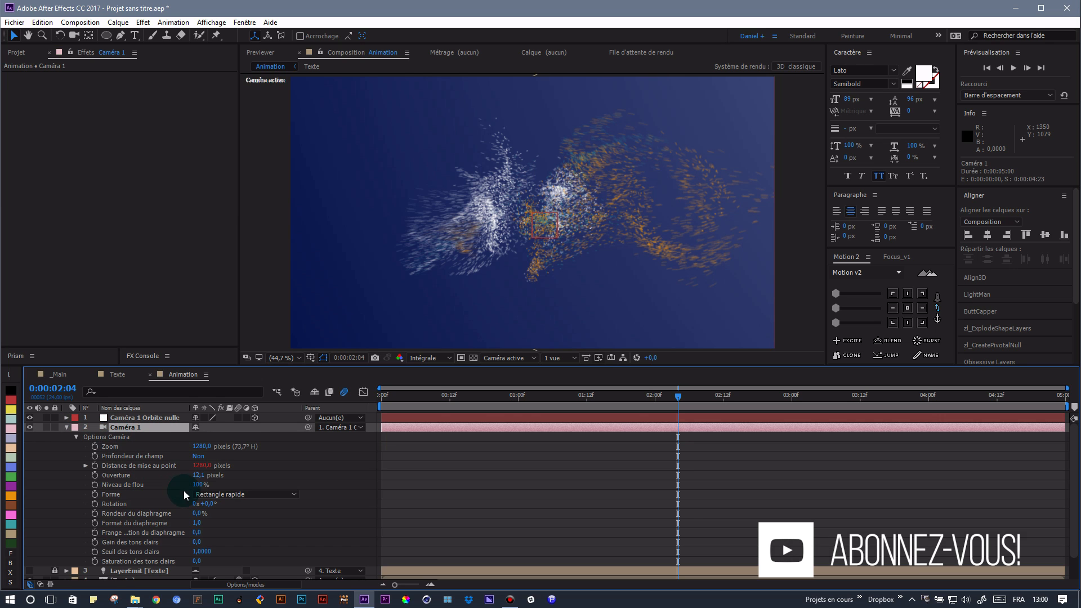
click(198, 456)
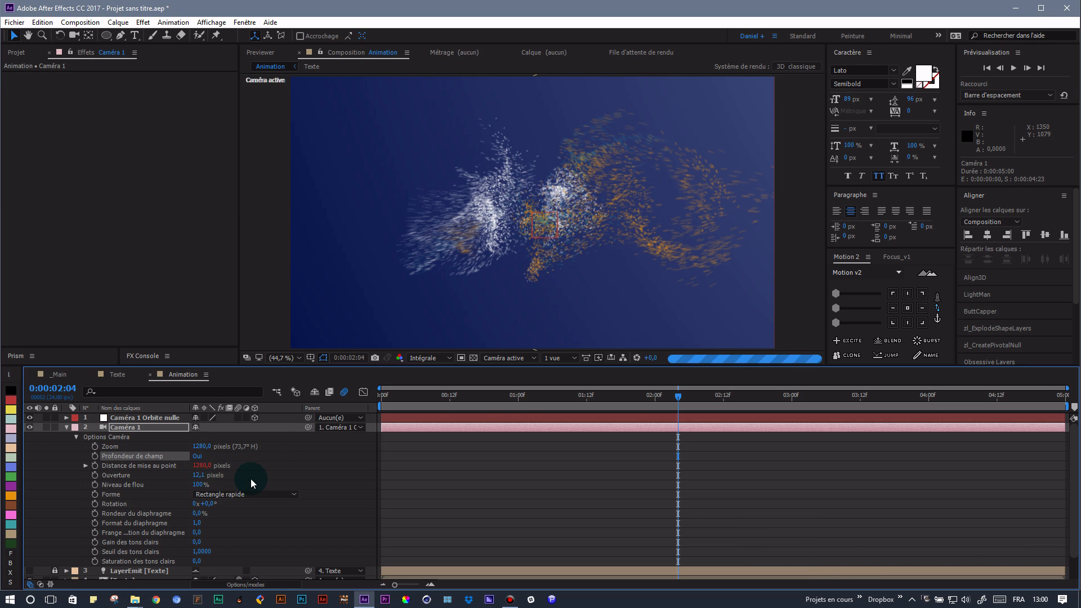
click(198, 475)
text(200)
click(285, 466)
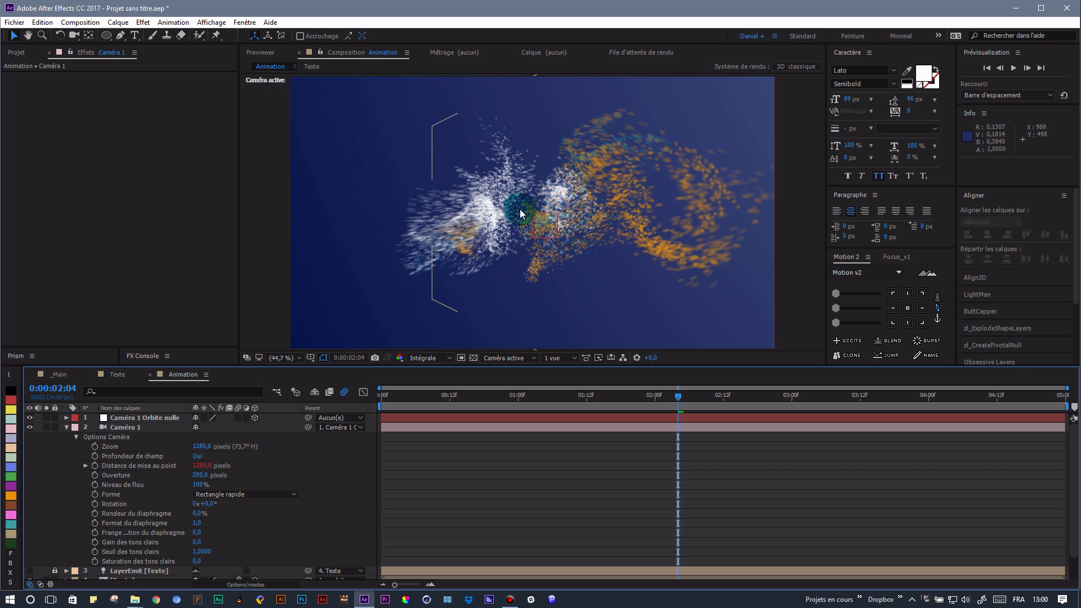
click(528, 240)
click(66, 427)
- Go to 0:00:02:00, add an adjustment layer and place it directly above the Texte layer
key(Home)
click(215, 502)
click(642, 397)
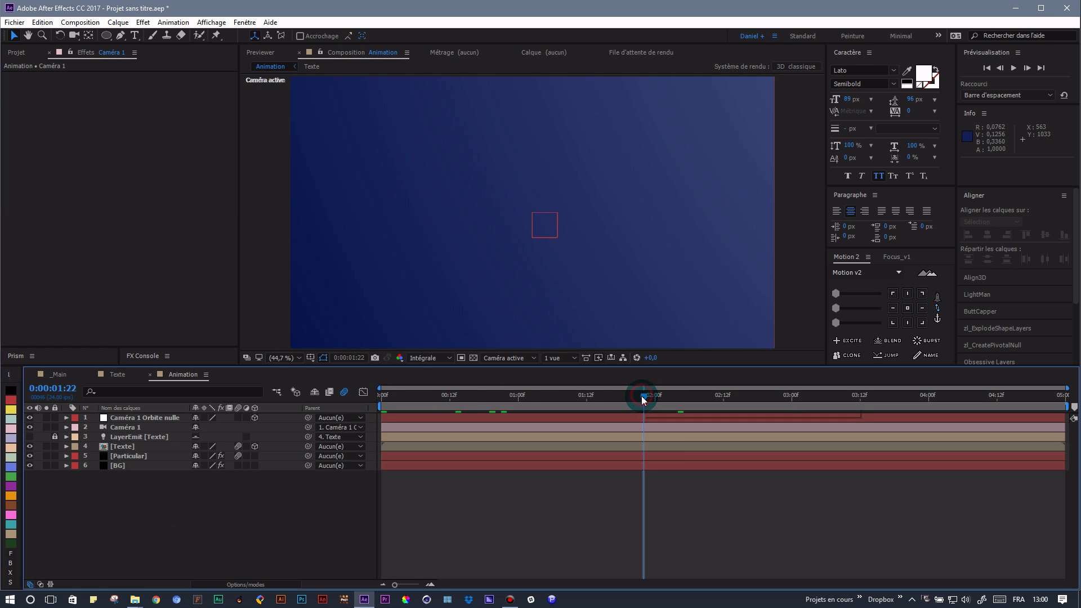
drag(643, 397, 653, 393)
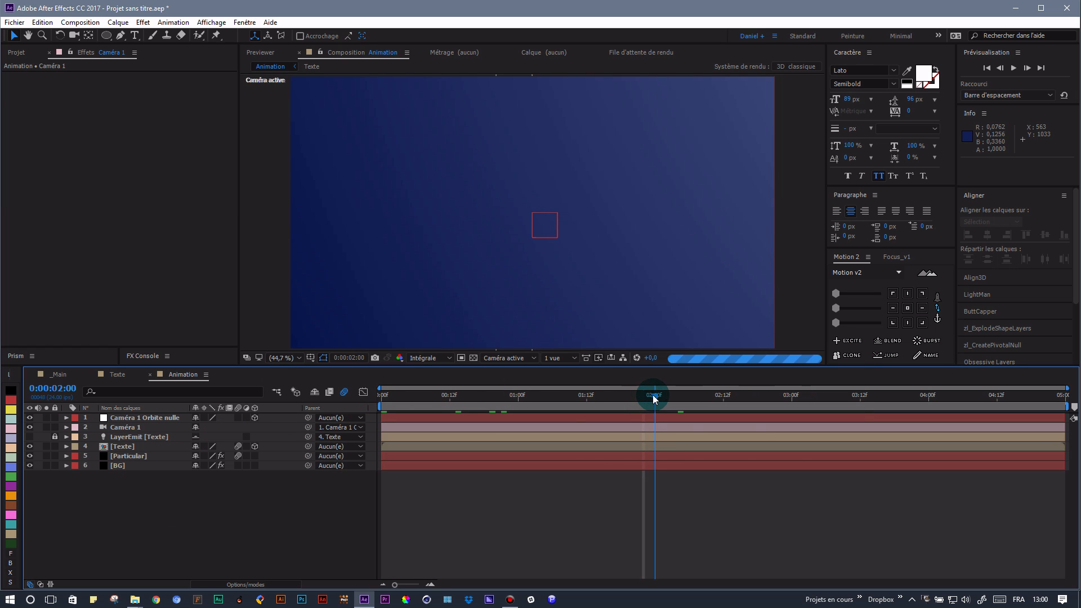
right_click(173, 504)
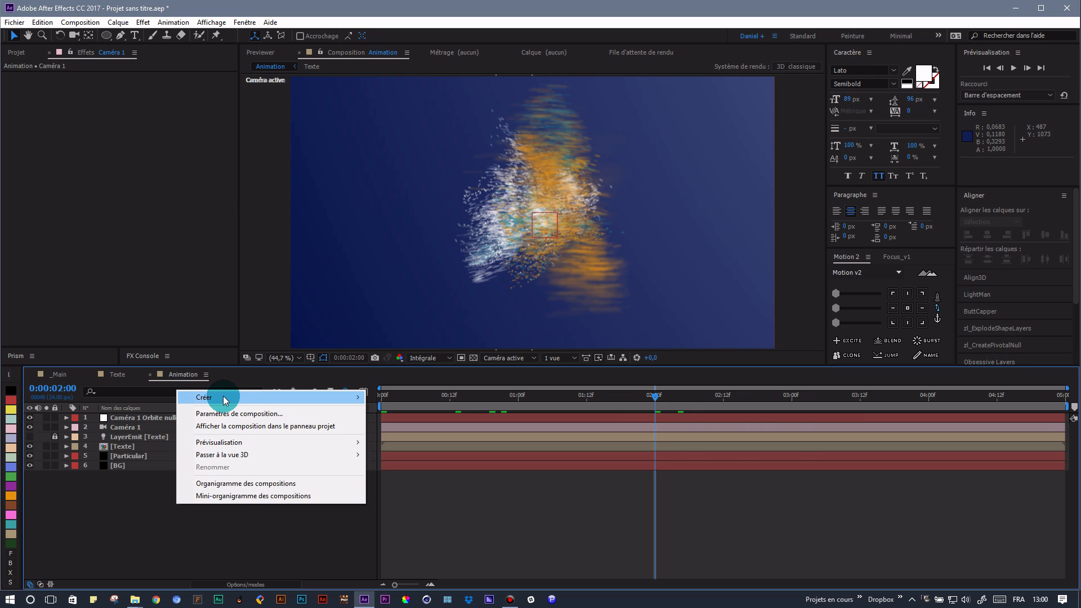
mouse_move(189, 403)
click(99, 487)
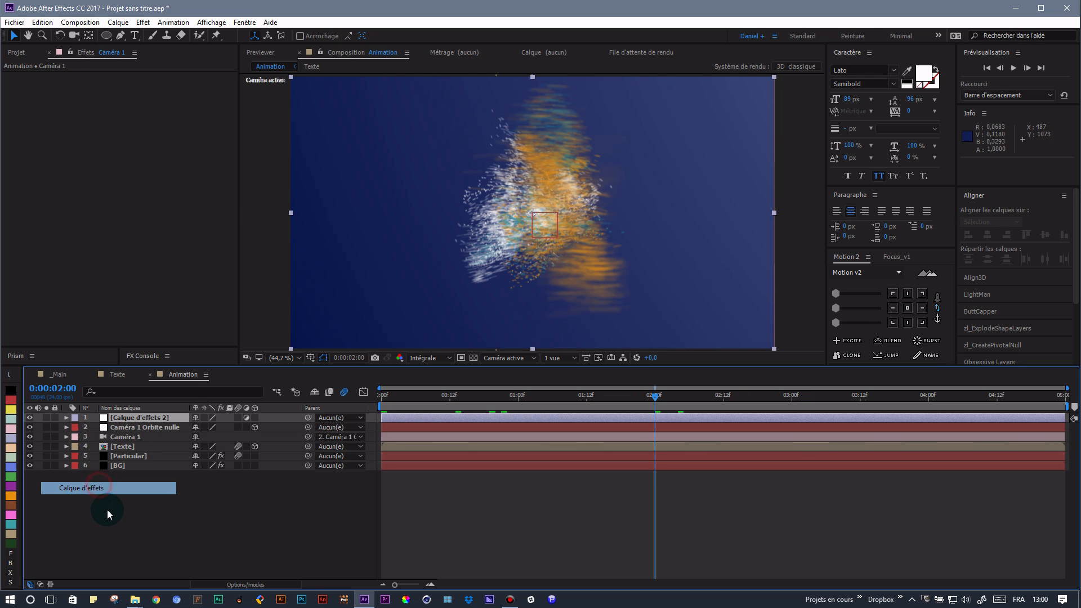
drag(139, 417, 141, 453)
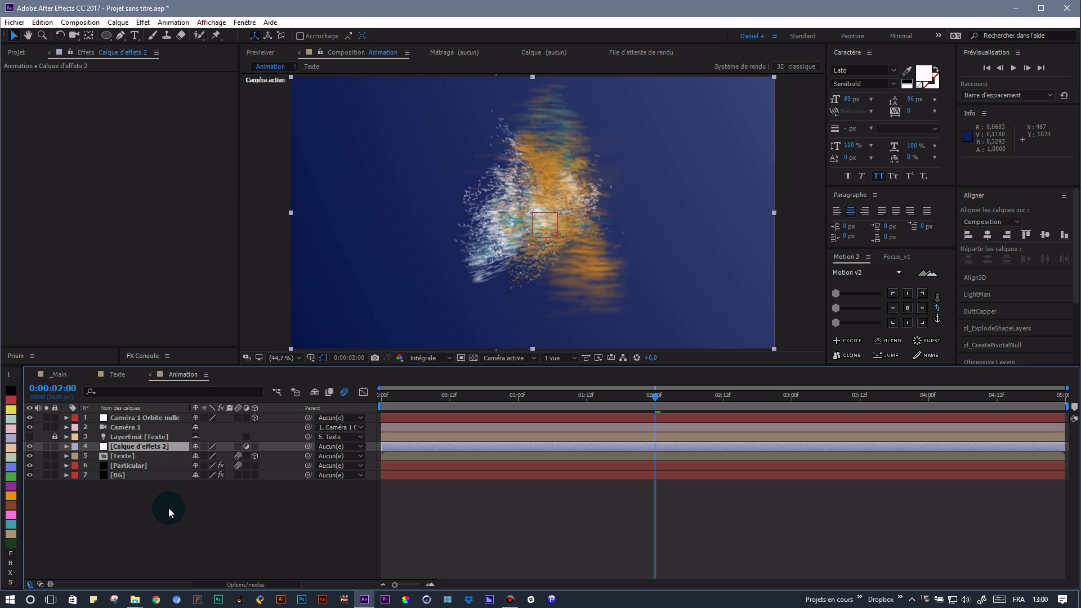
- Apply the Lueur diffuse effect to the adjustment layer with a threshold of 75% and a radius of 300
click(152, 444)
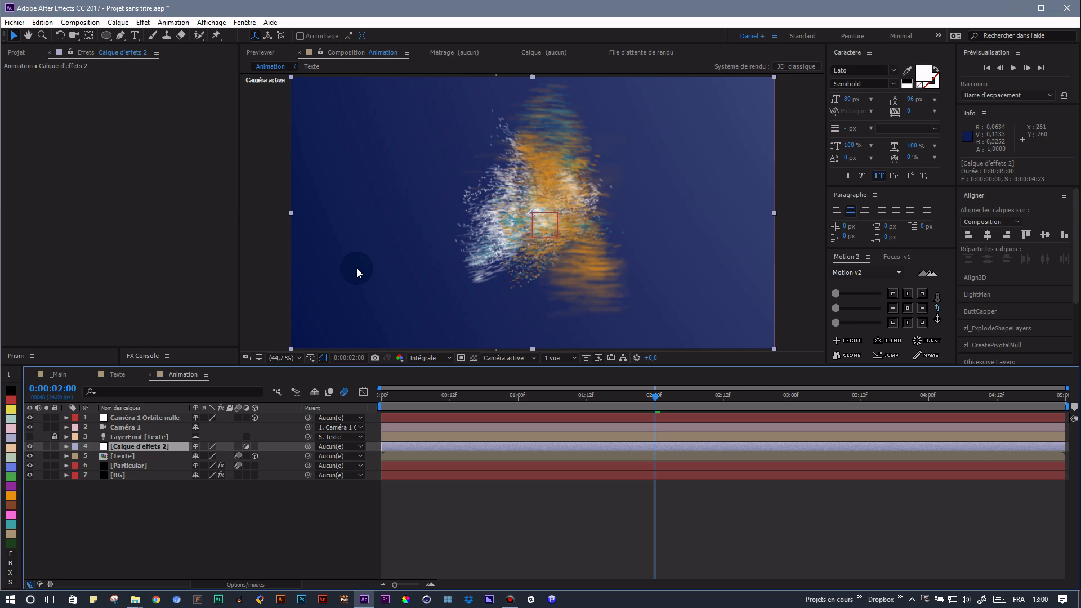
key(ctrl+space)
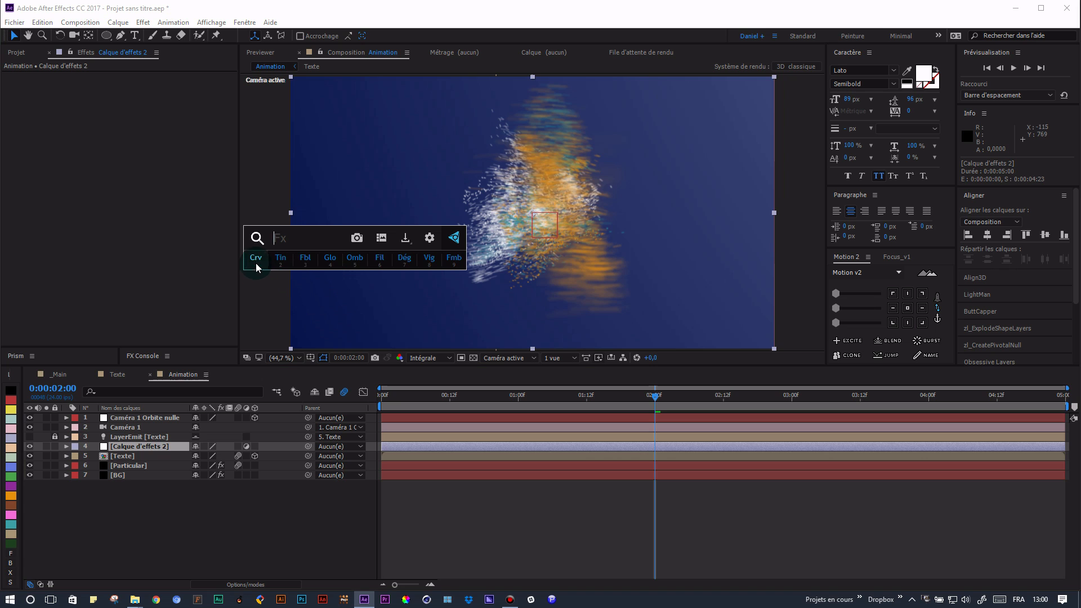
click(329, 261)
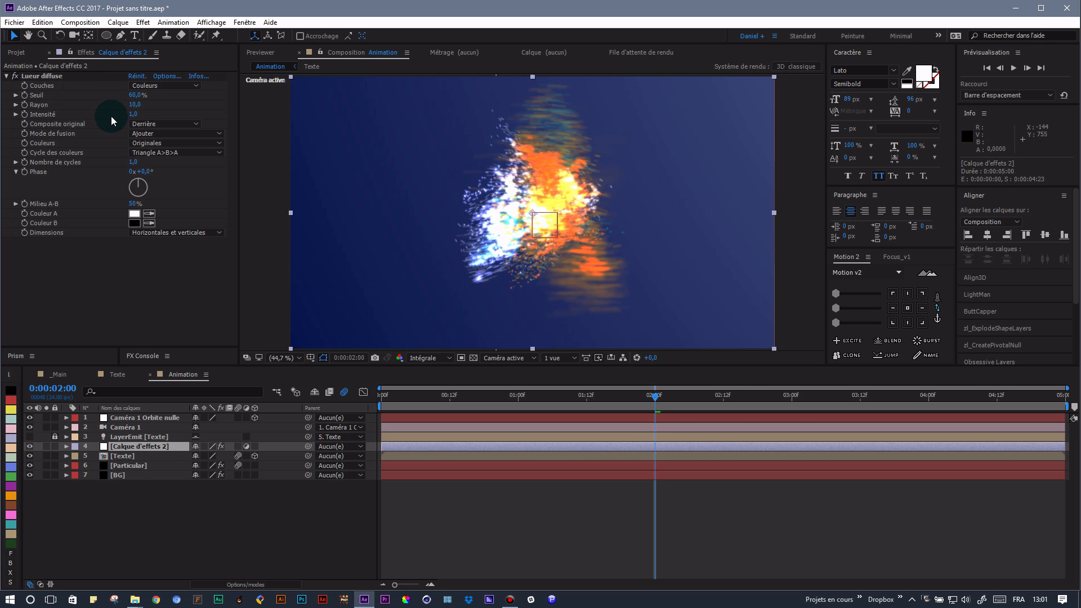
click(137, 96)
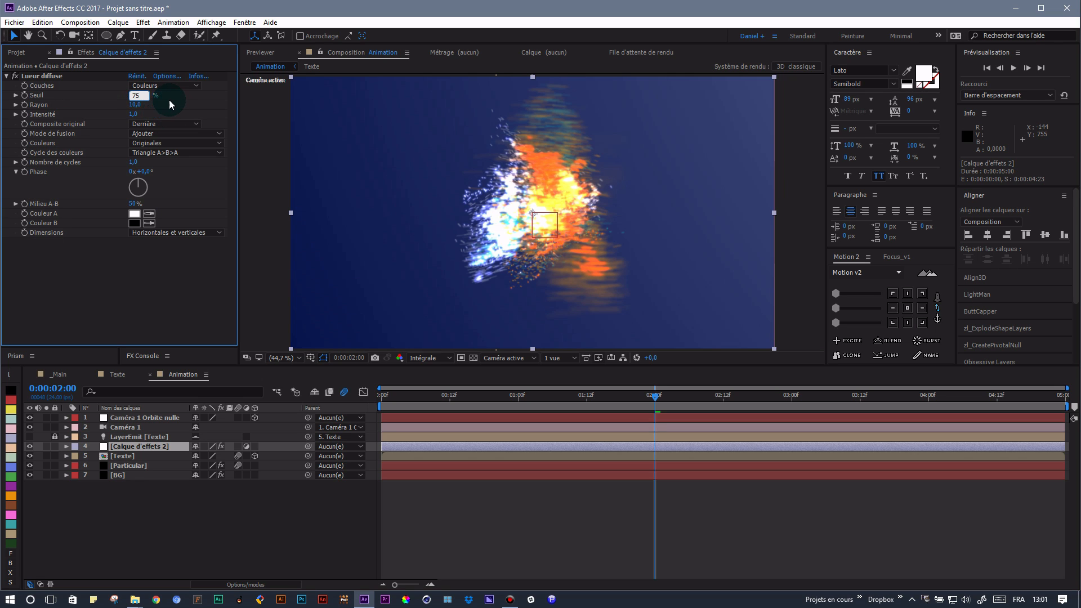
key(Return)
click(135, 105)
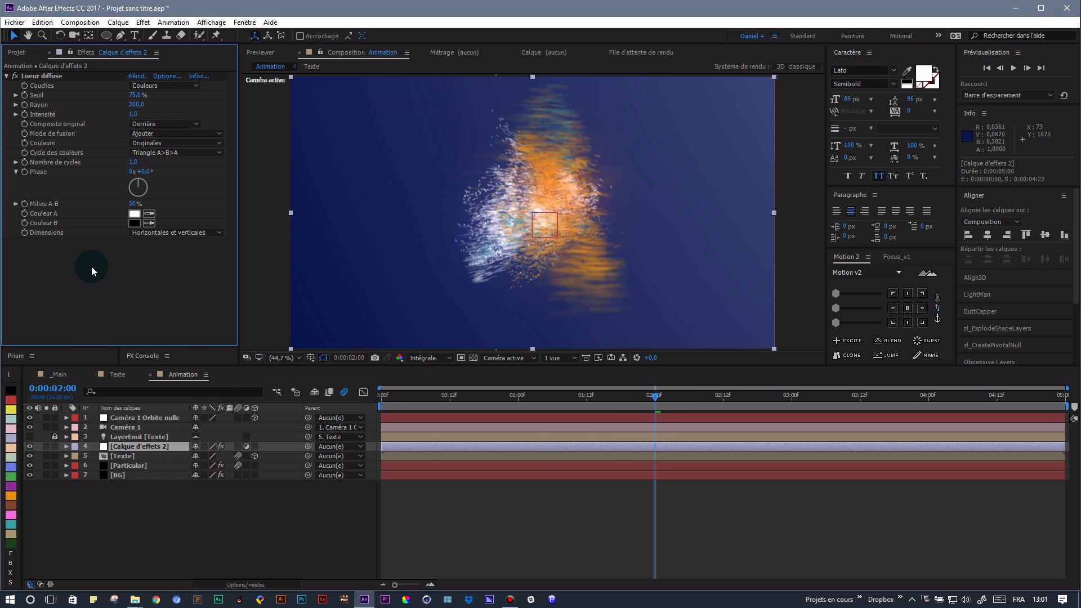
- Keyframe the glow radius at 300 at 0:00:02:00 and at 0 at both 0:00:01:00 and 0:00:03:00
click(24, 105)
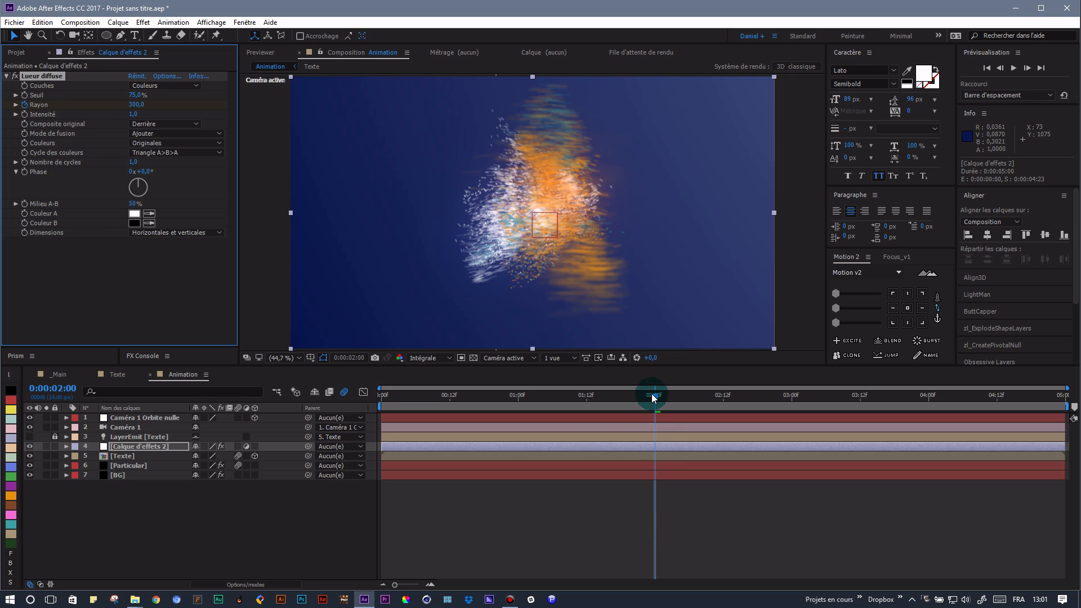
key(u)
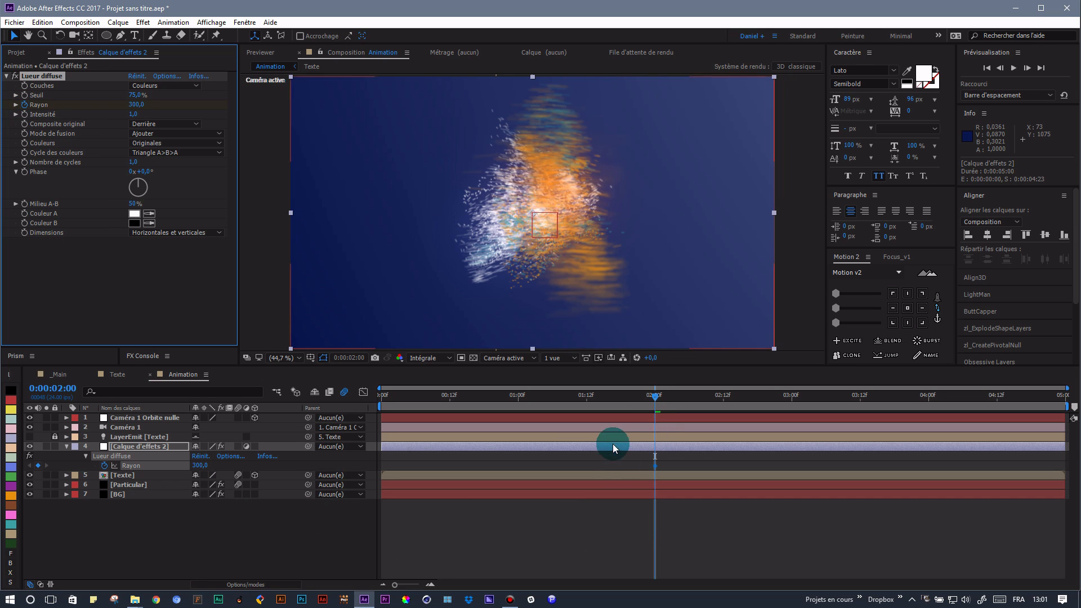
drag(654, 397, 519, 411)
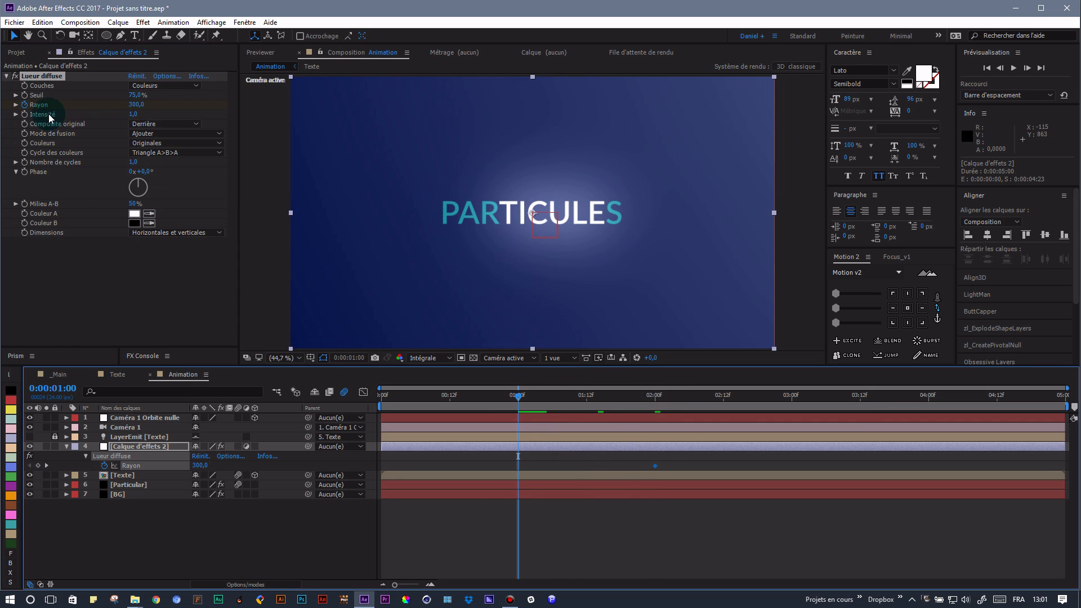
drag(134, 105, 29, 108)
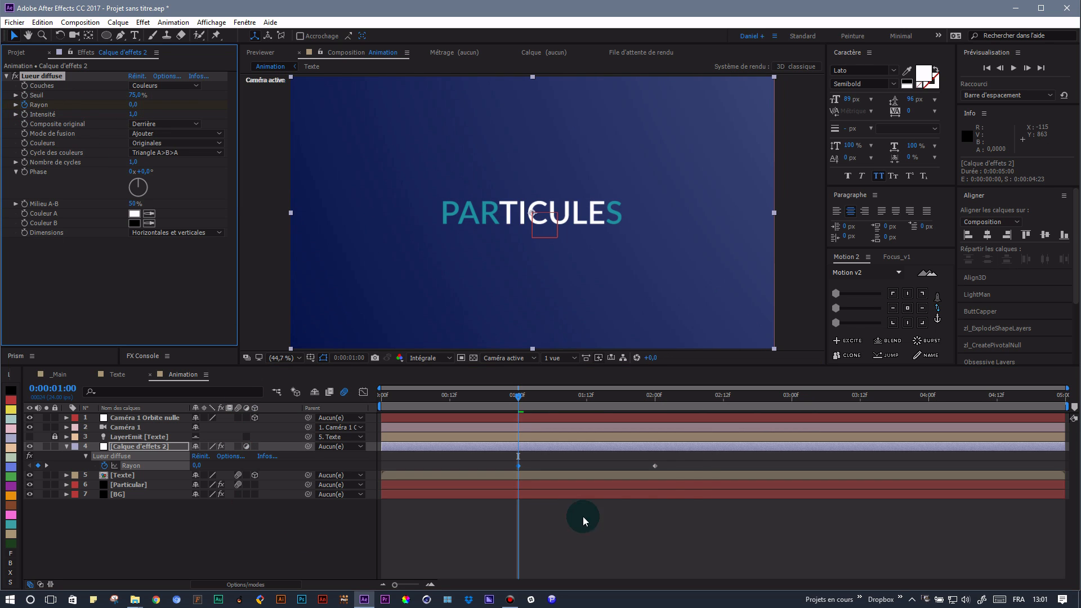
drag(676, 398, 791, 399)
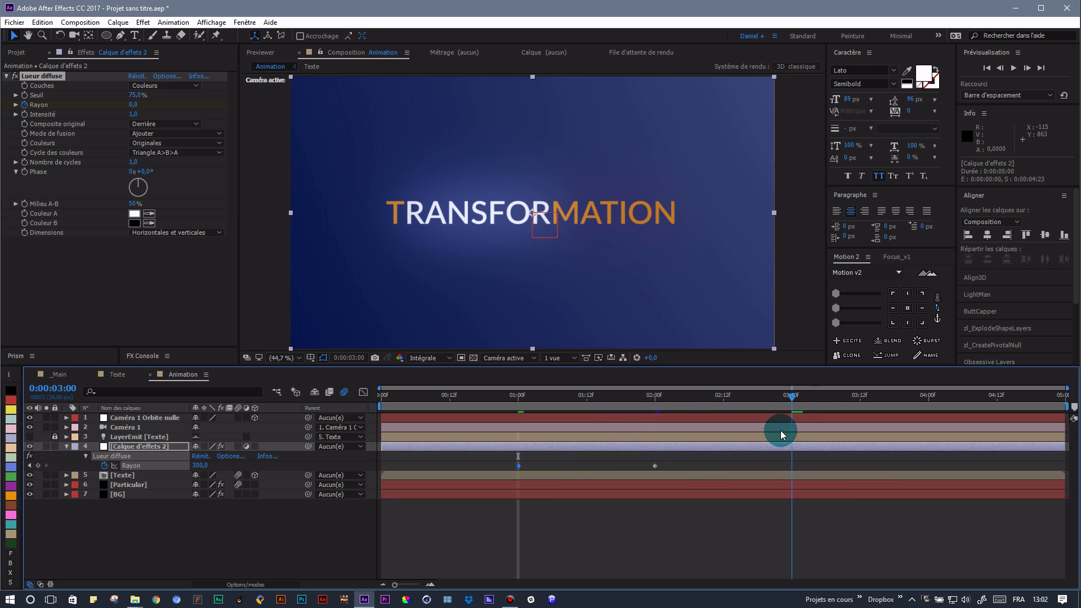
drag(138, 108, 2, 113)
drag(136, 107, 15, 112)
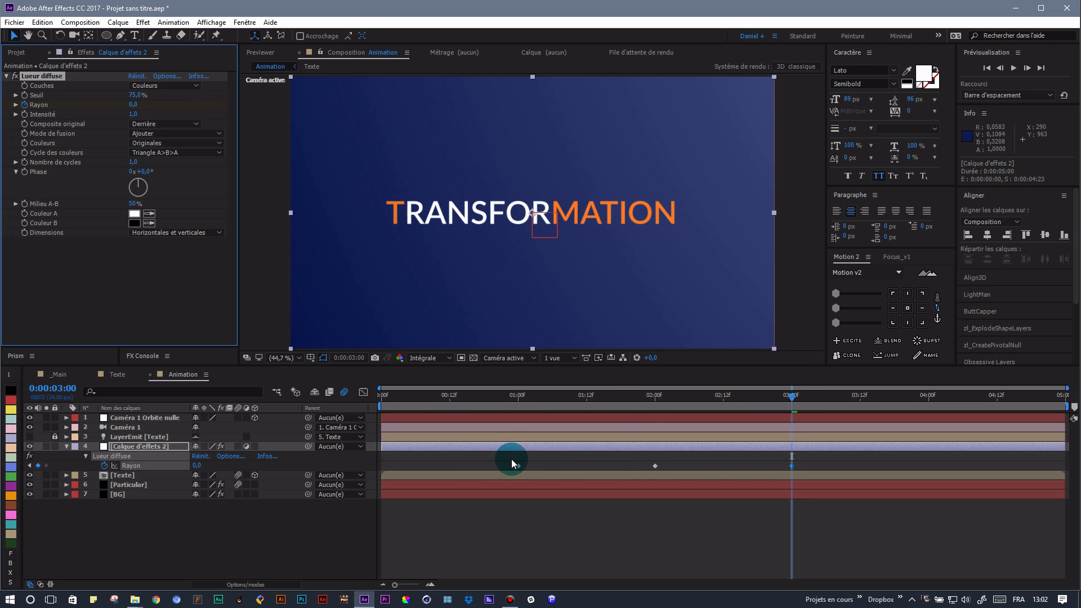
- Apply easy ease to all three glow radius keyframes
click(655, 466)
drag(801, 469, 806, 471)
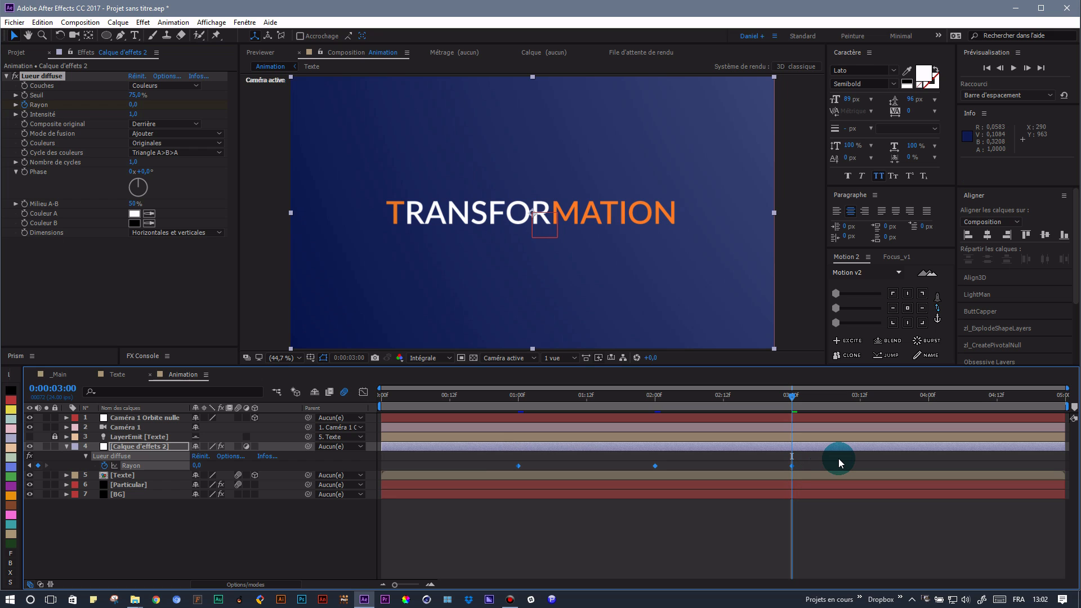
key(F9)
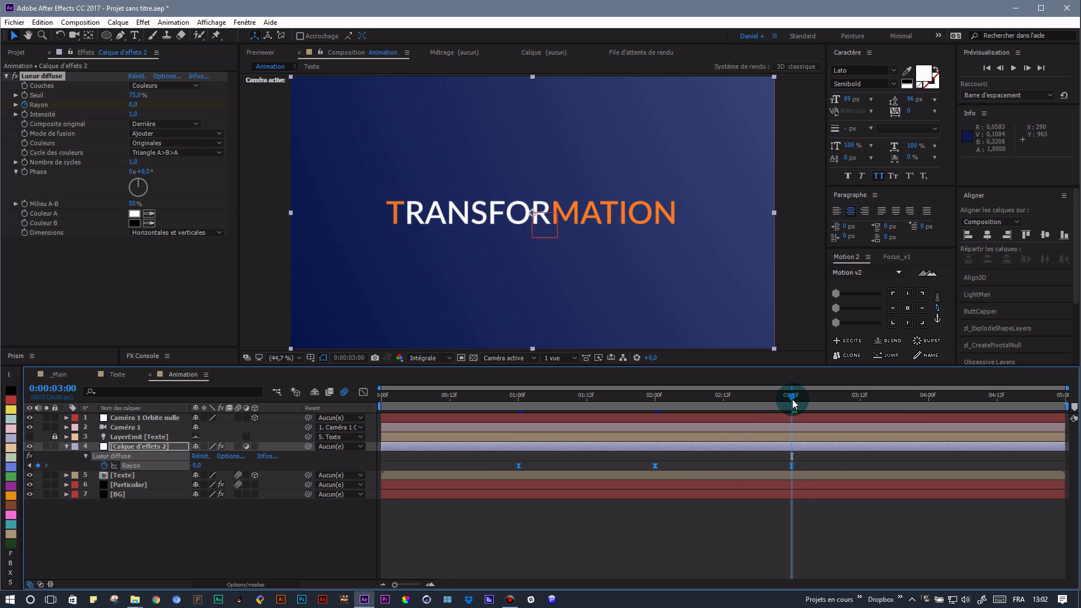
- Collapse the adjustment layer's properties and play the animation from the start to check the glow
drag(598, 406, 374, 415)
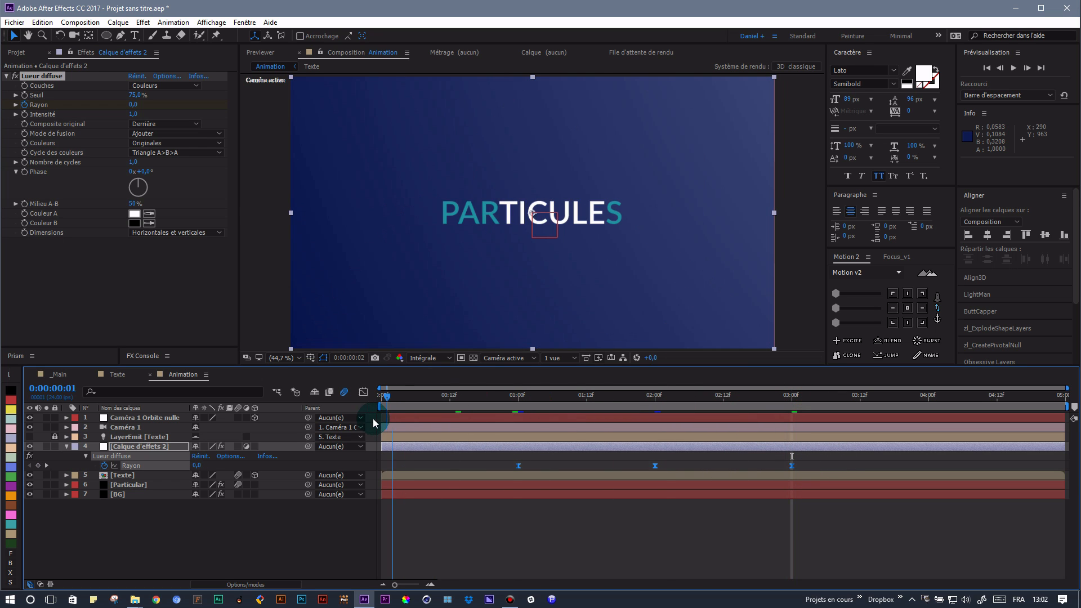
key(u)
click(153, 525)
key(space)
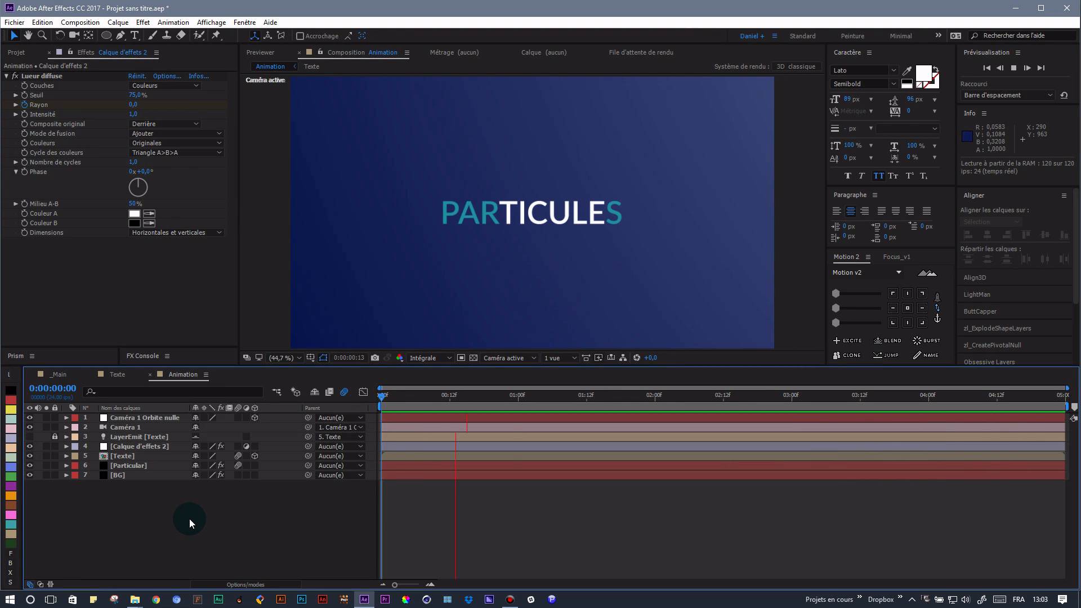
key(space)
- Add a Courbes effect to the adjustment layer, shape its RVB curve into a gentle S, and preview the animation
click(140, 445)
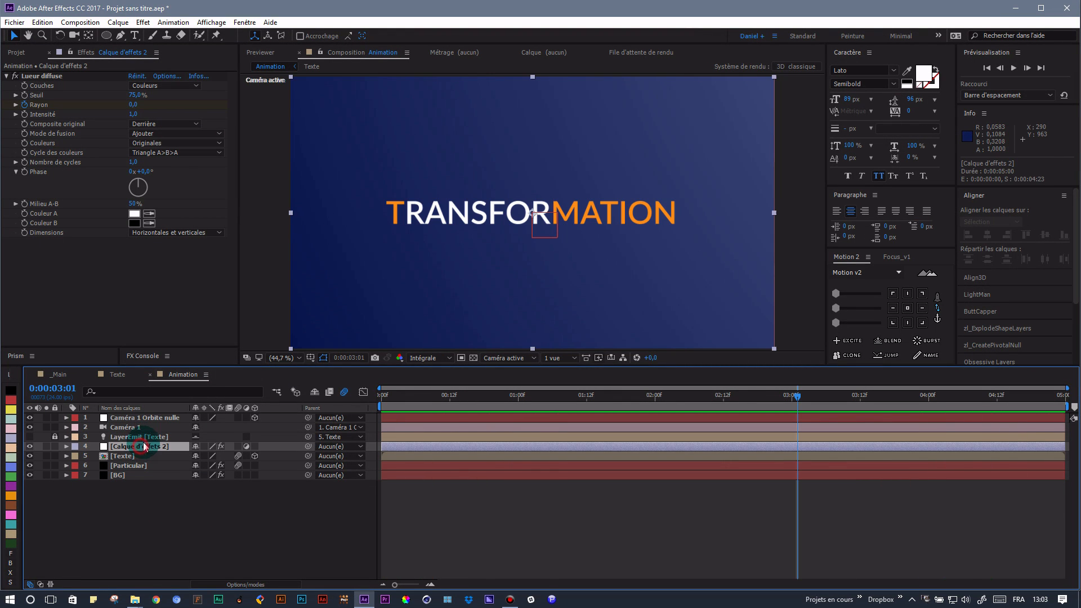
key(ctrl+space)
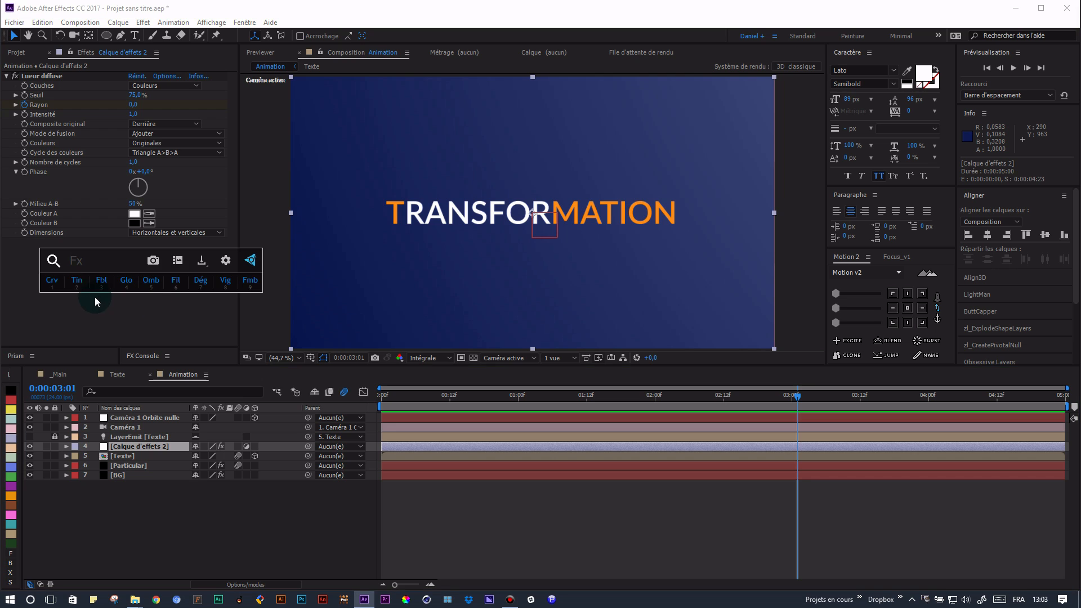
click(58, 288)
scroll(218, 309, down, 3)
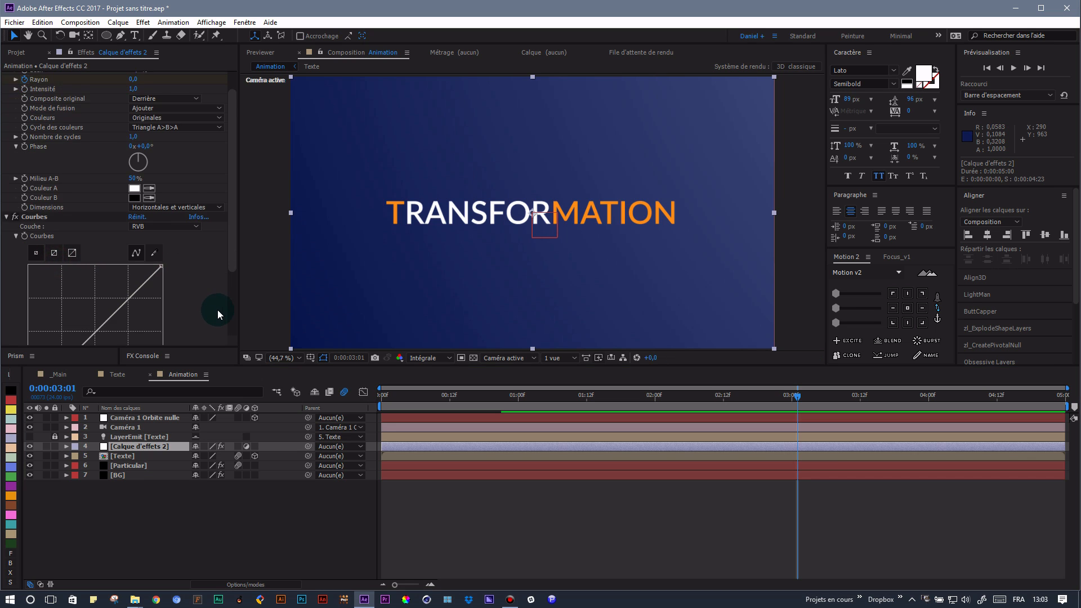
drag(60, 290, 69, 298)
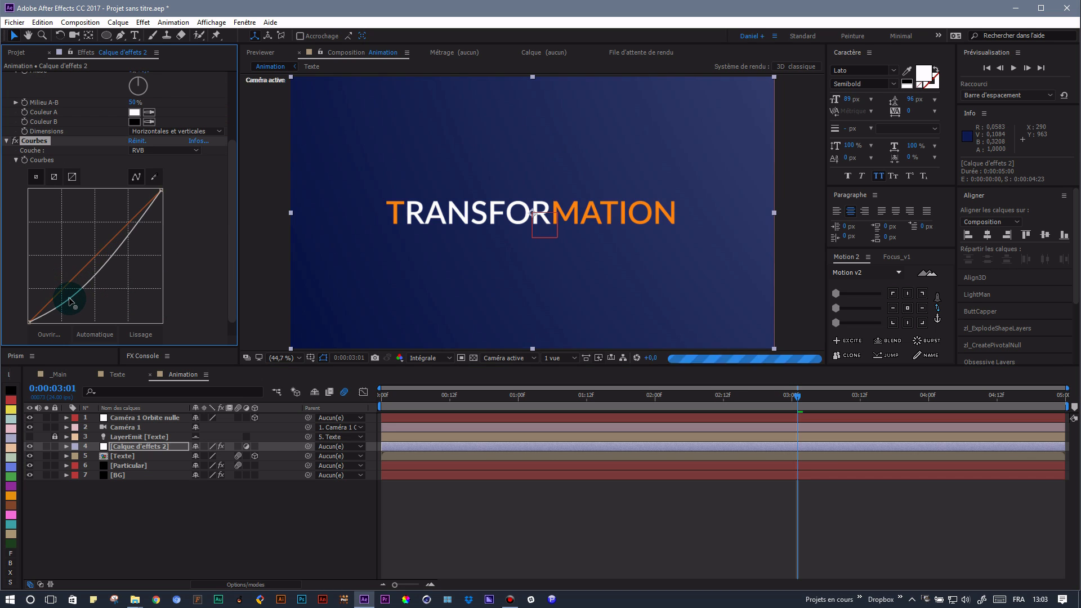
drag(118, 260, 117, 231)
click(299, 515)
key(space)
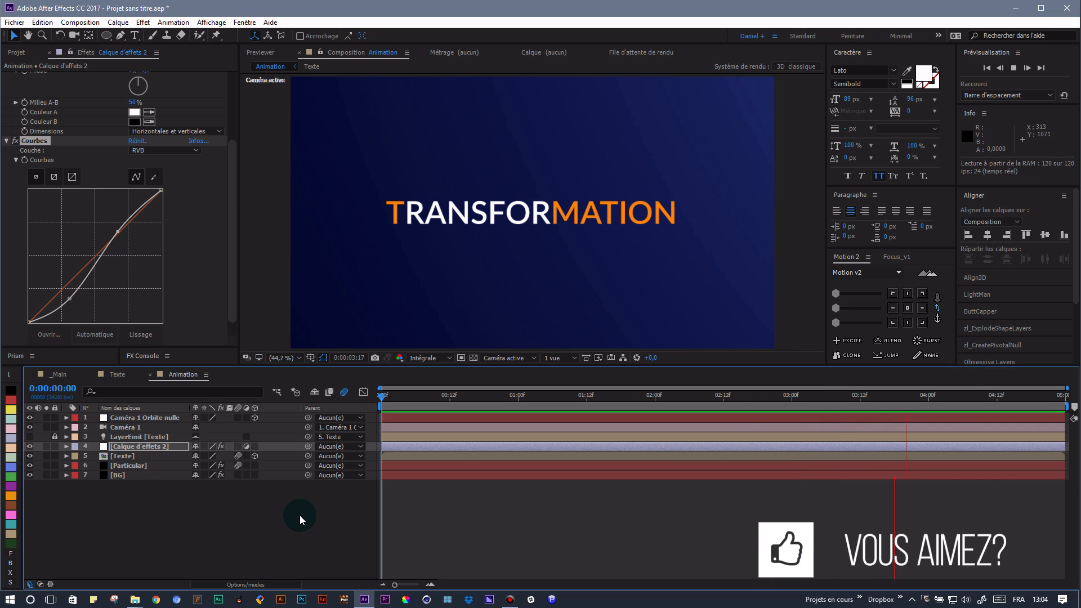